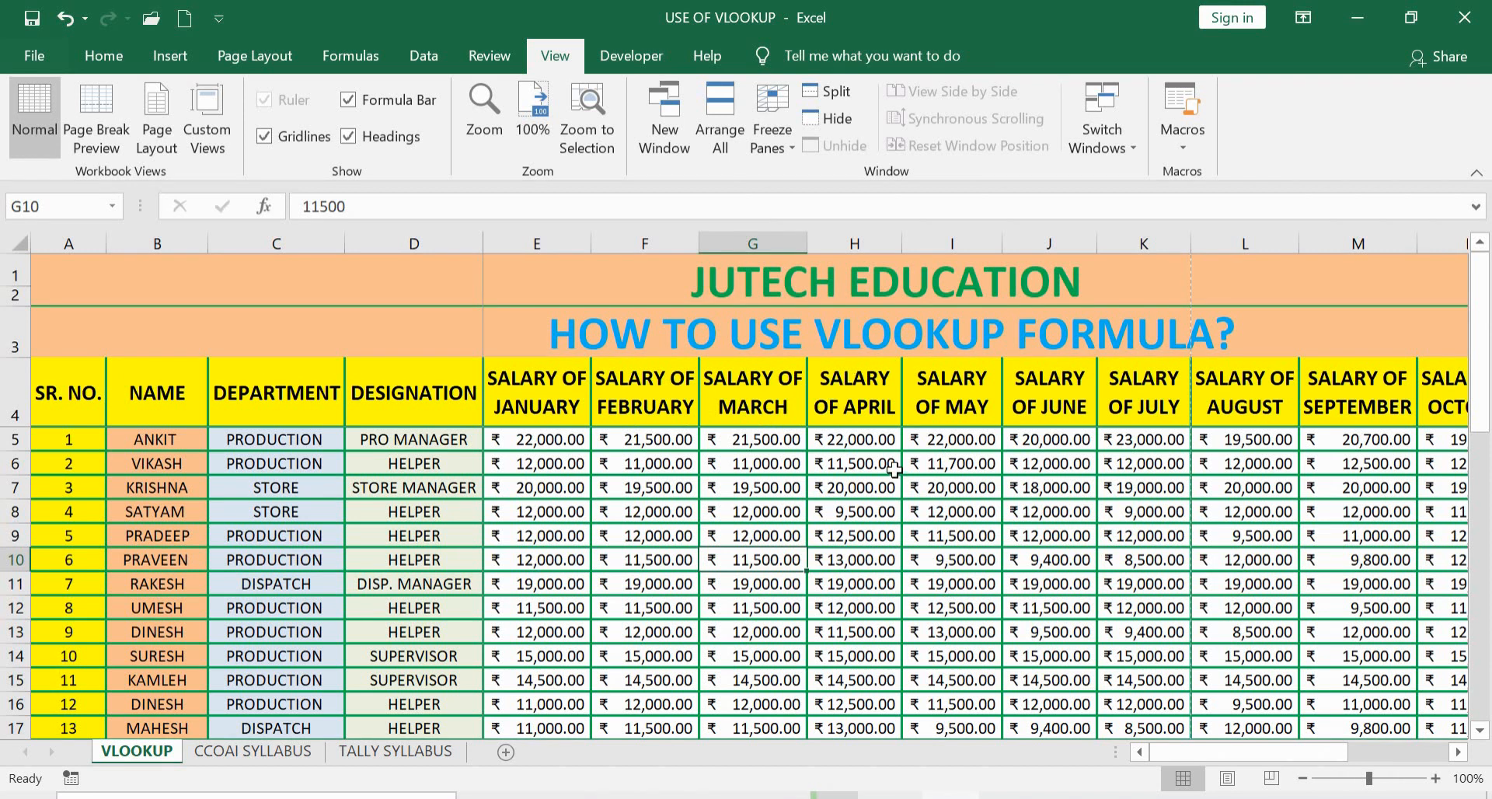
Examine the employee salary table, the small lookup table in row 27 and the VLOOKUP meaning graphic beside it.
scroll(886, 484, down, 5)
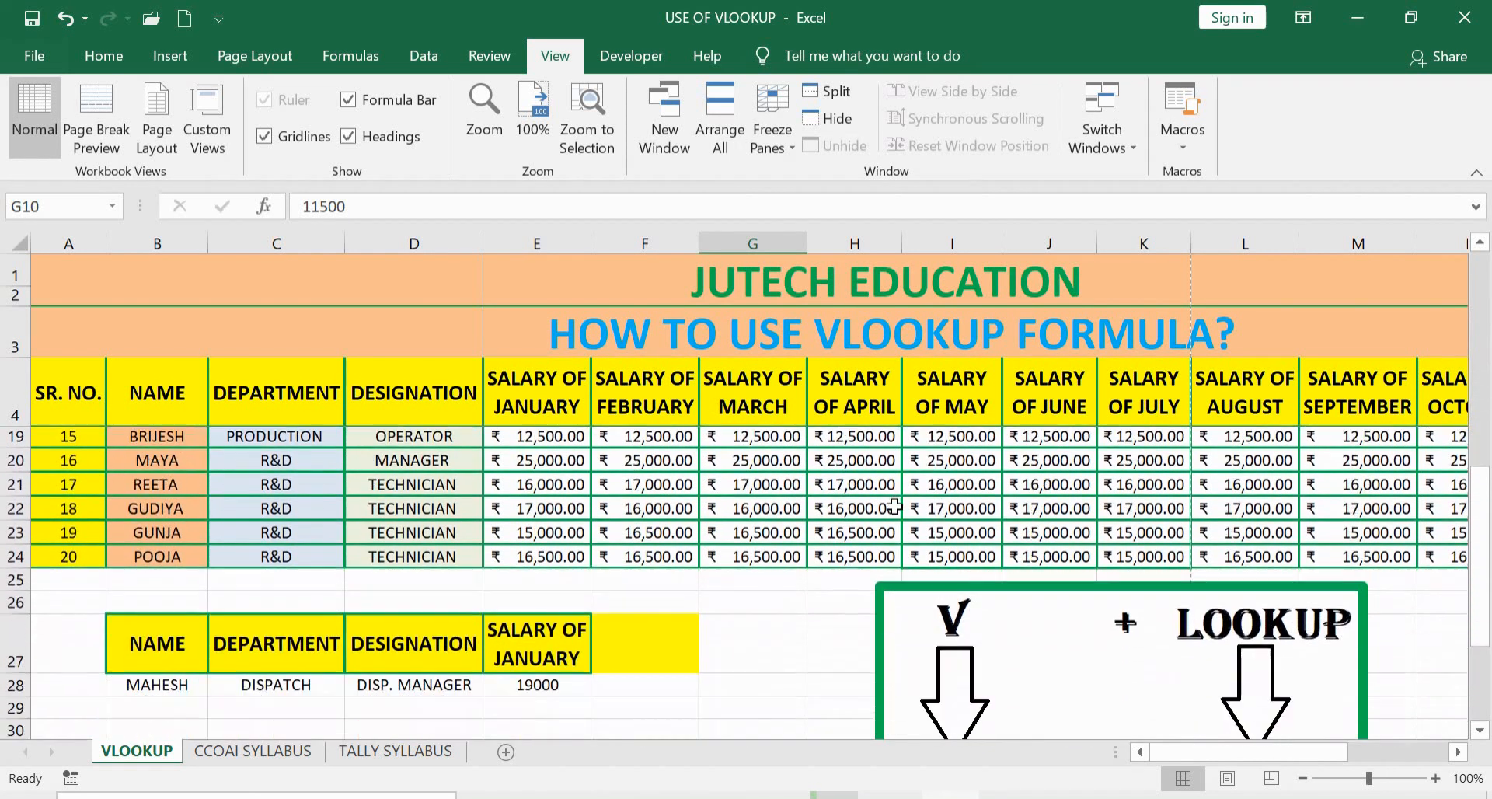
scroll(1096, 626, down, 2)
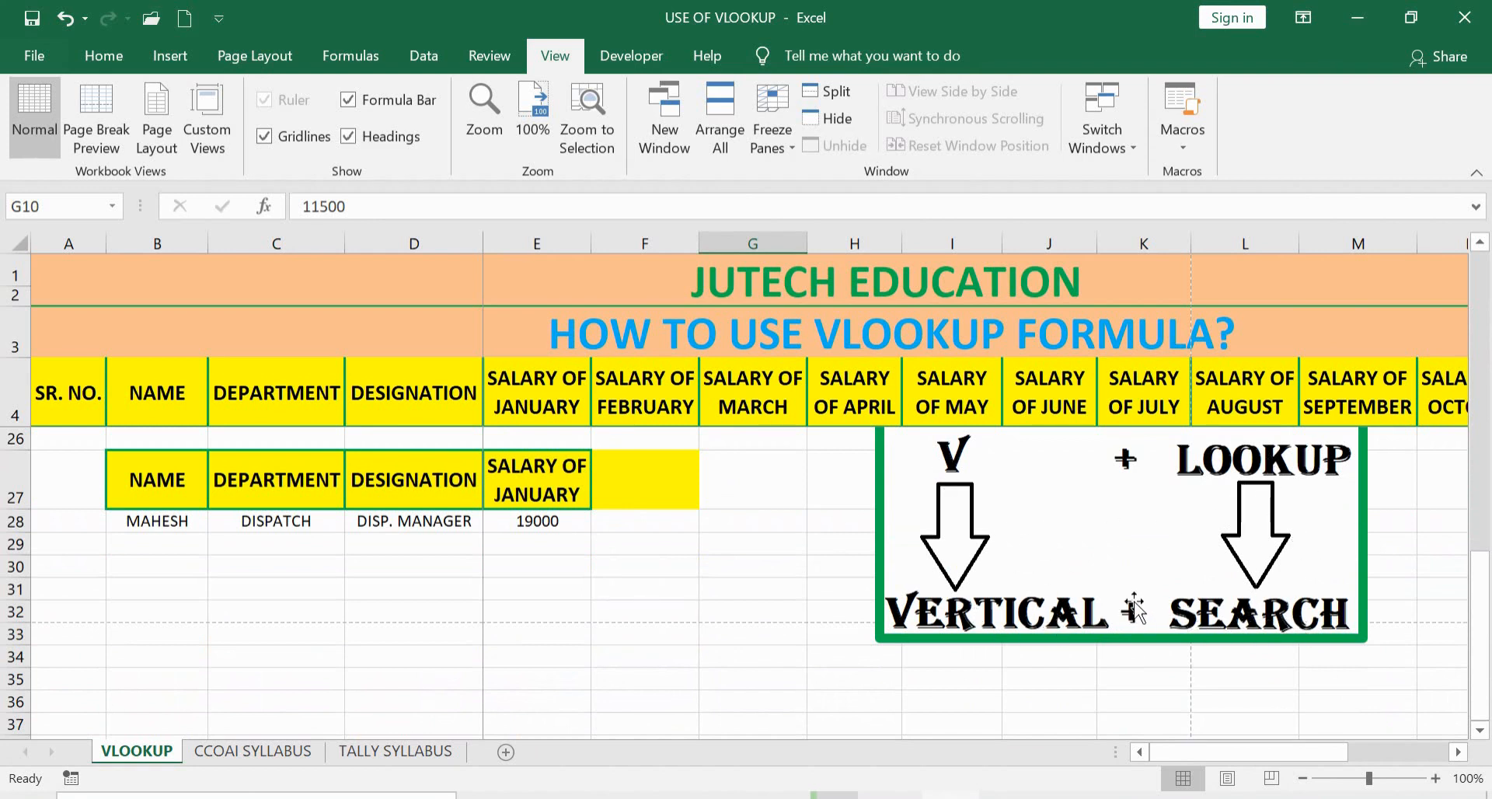
scroll(709, 473, up, 6)
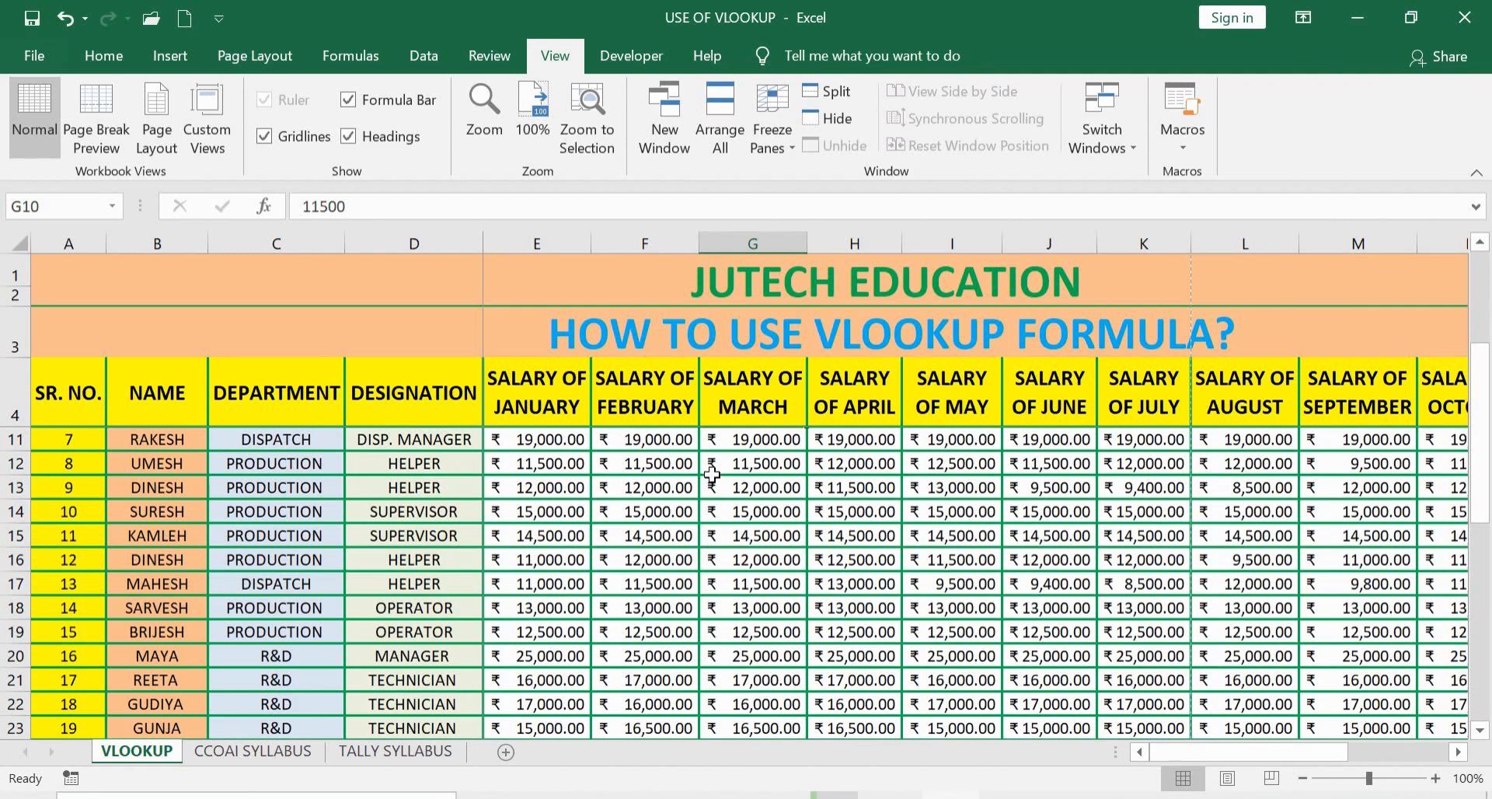
scroll(874, 524, up, 1)
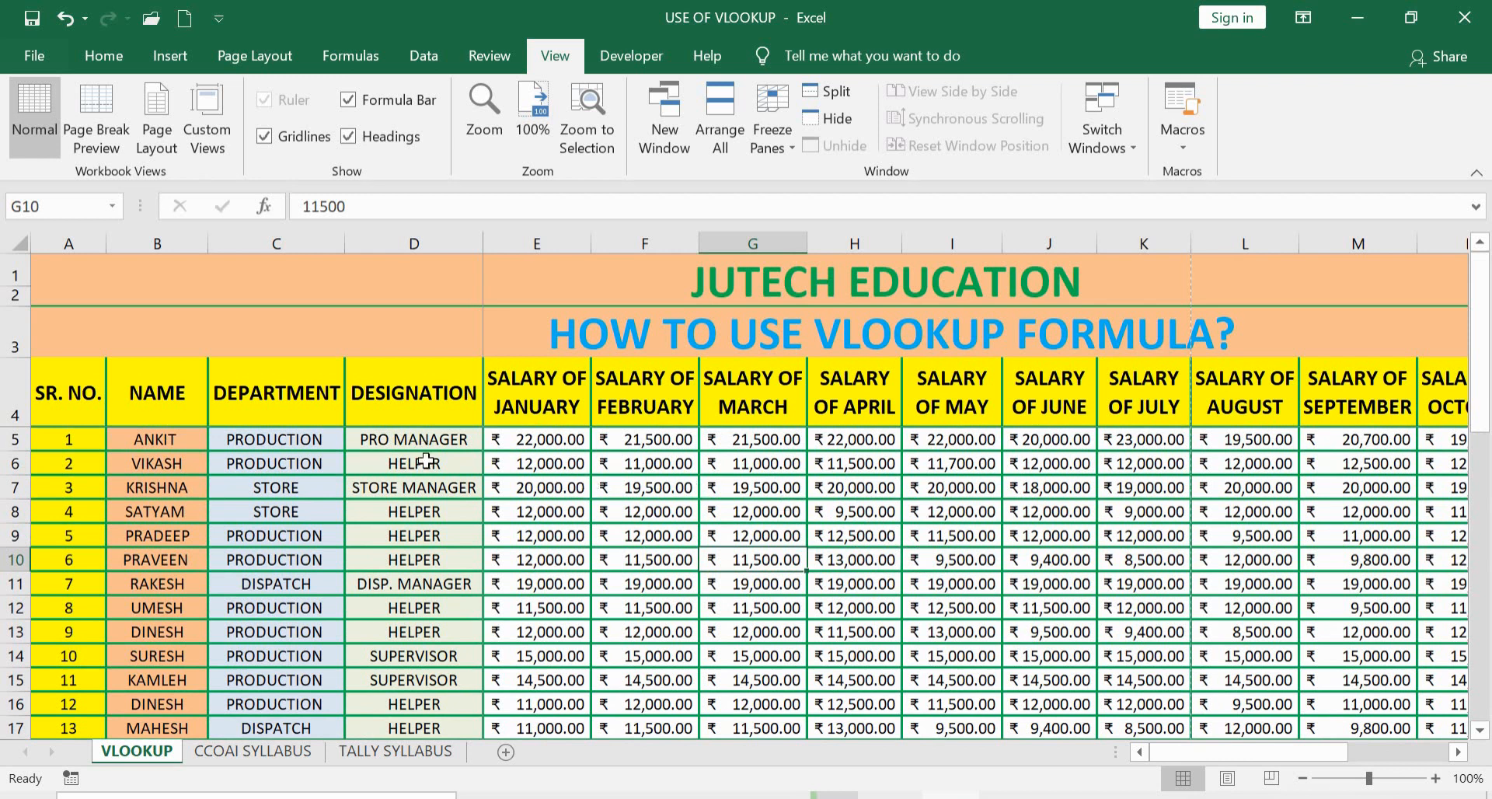
mouse_move(1481, 325)
mouse_down()
mouse_move(1486, 478)
mouse_move(1488, 346)
mouse_up()
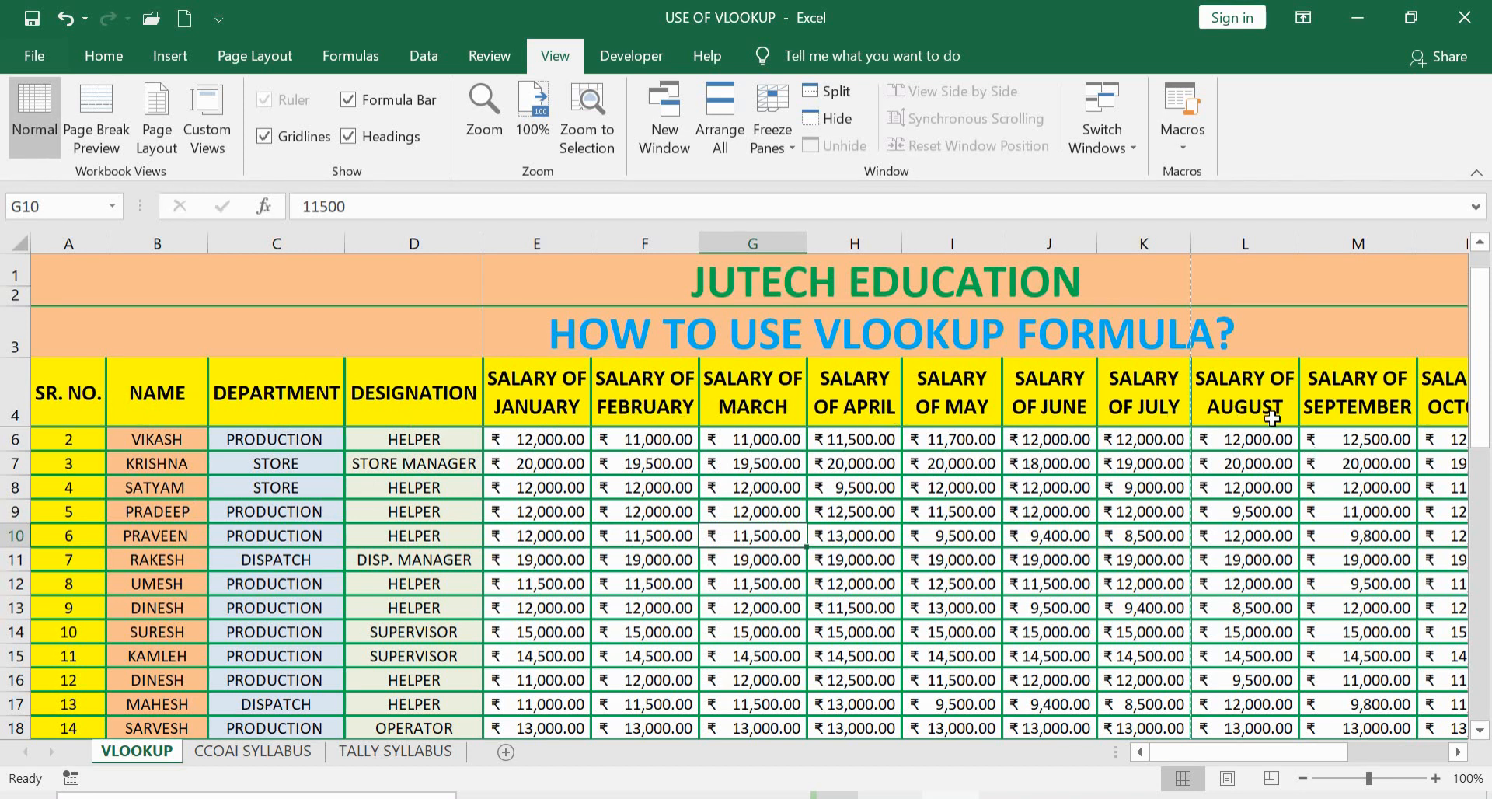
scroll(1016, 466, down, 1)
scroll(1015, 466, up, 2)
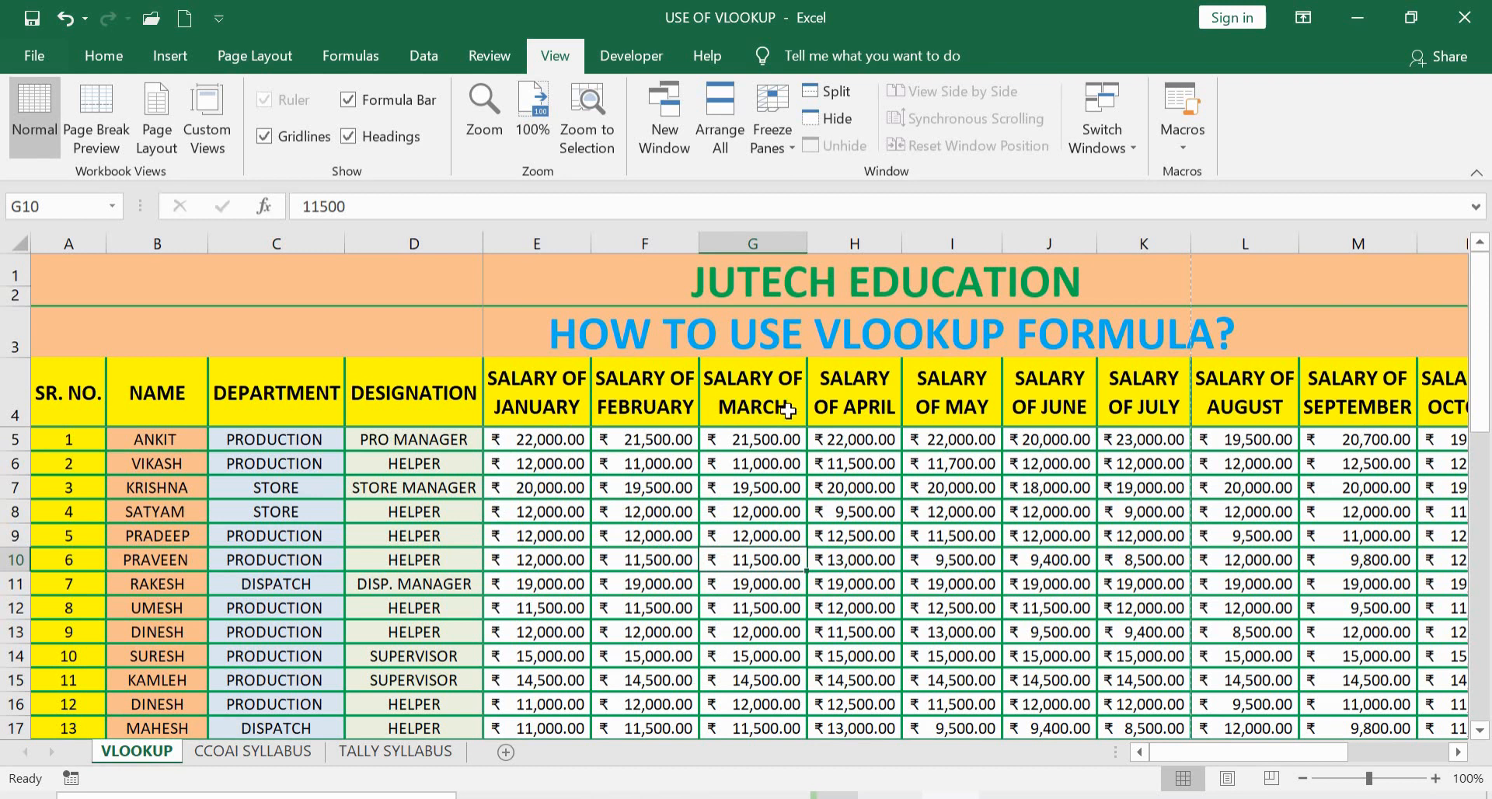
scroll(725, 507, down, 6)
scroll(649, 509, down, 1)
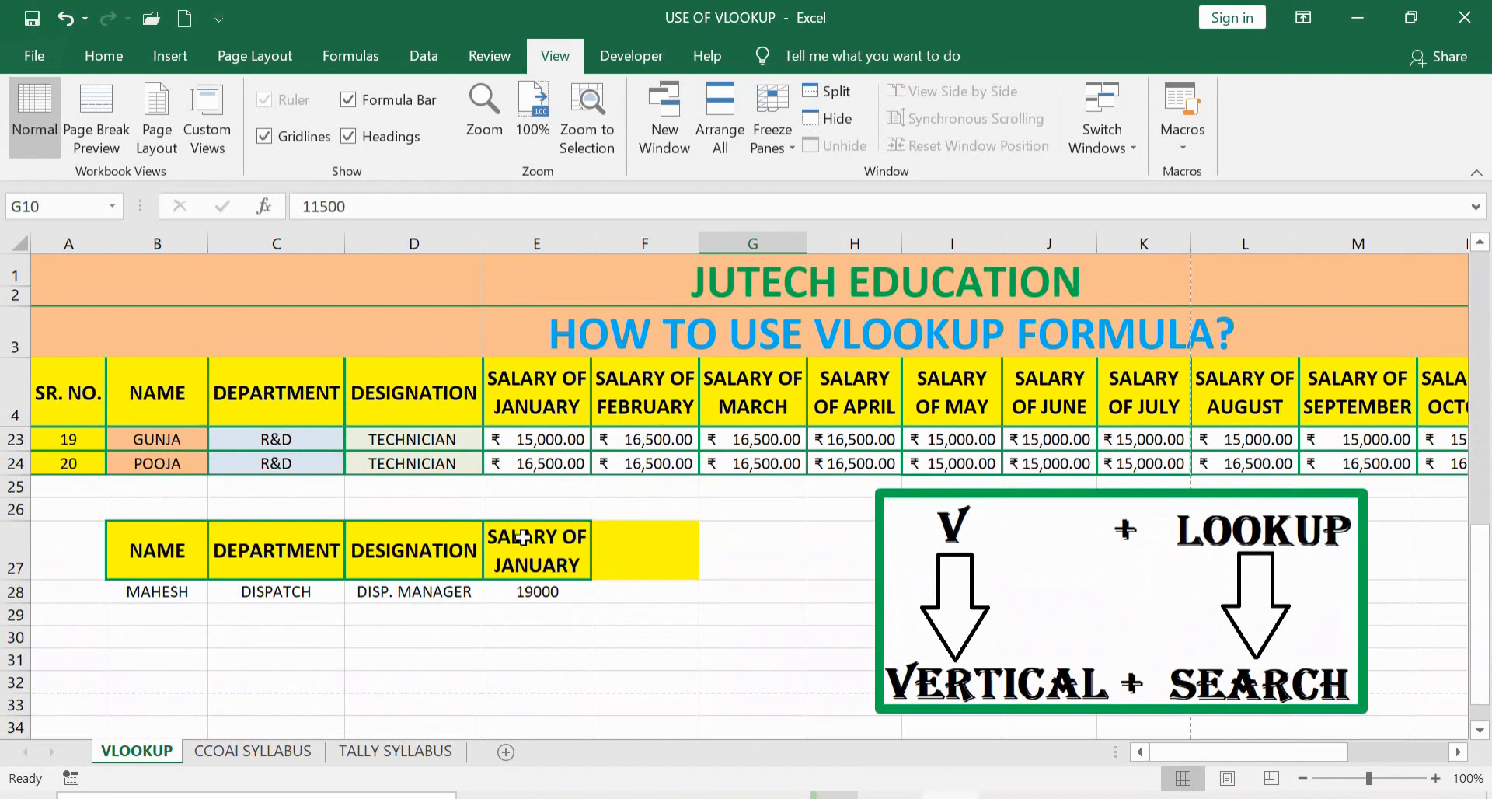
Clear the existing entries in B28:E28 beneath the lookup table's headers.
click(168, 558)
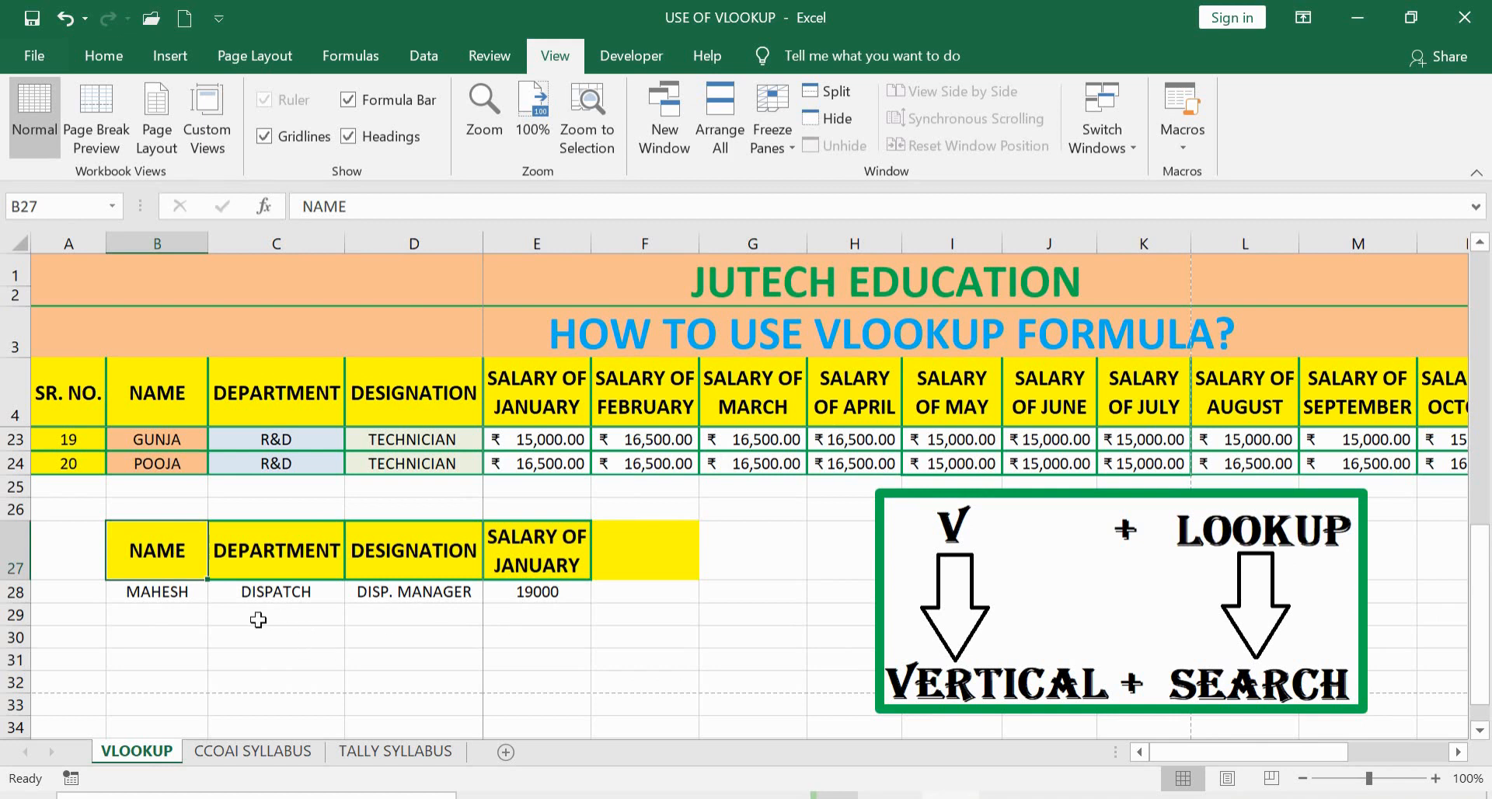
click(159, 596)
click(253, 629)
click(162, 594)
drag(162, 594, 536, 593)
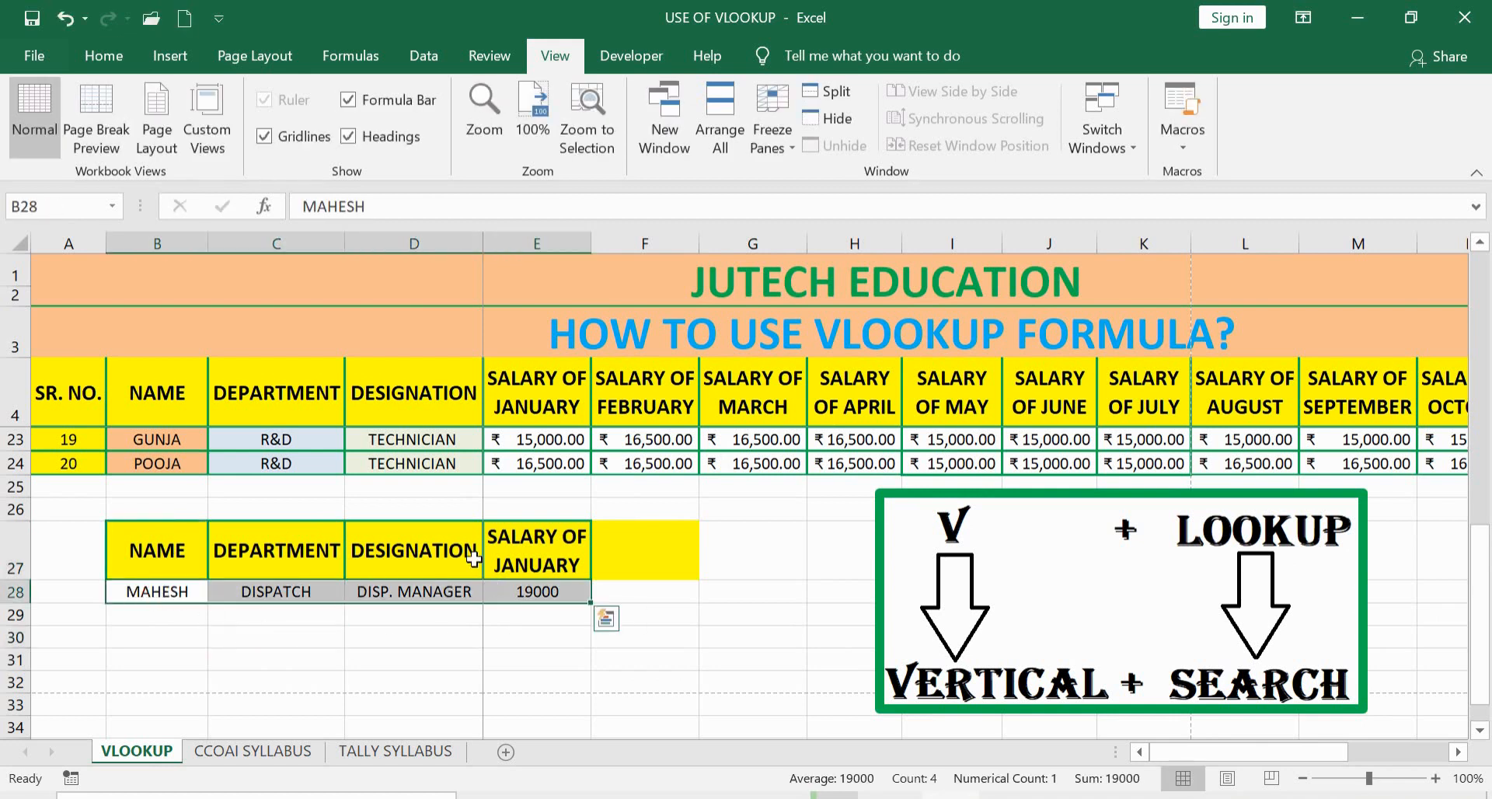
key(Delete)
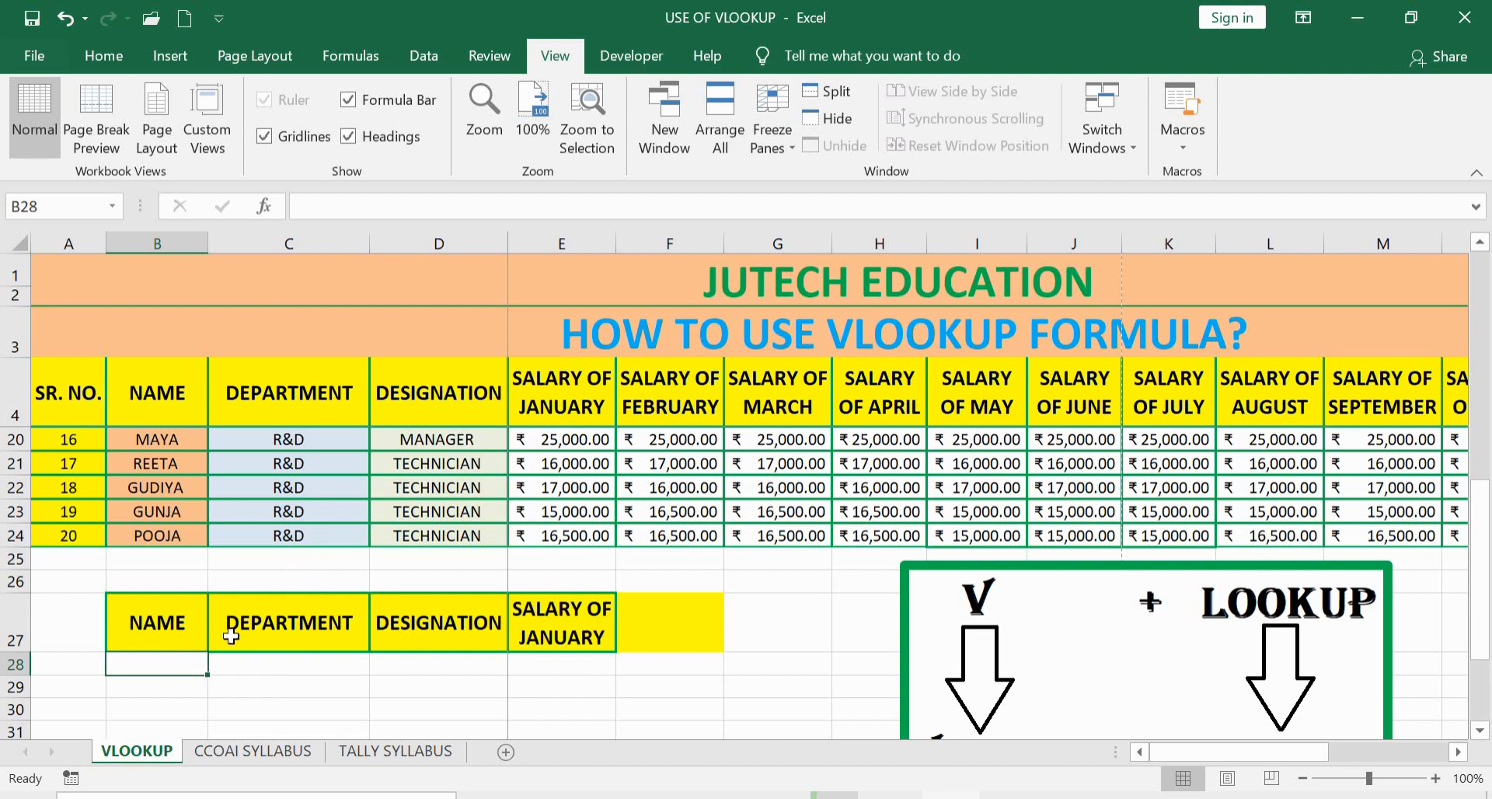
Enter the name of the employee with serial number 2 in cell B28.
scroll(159, 499, up, 5)
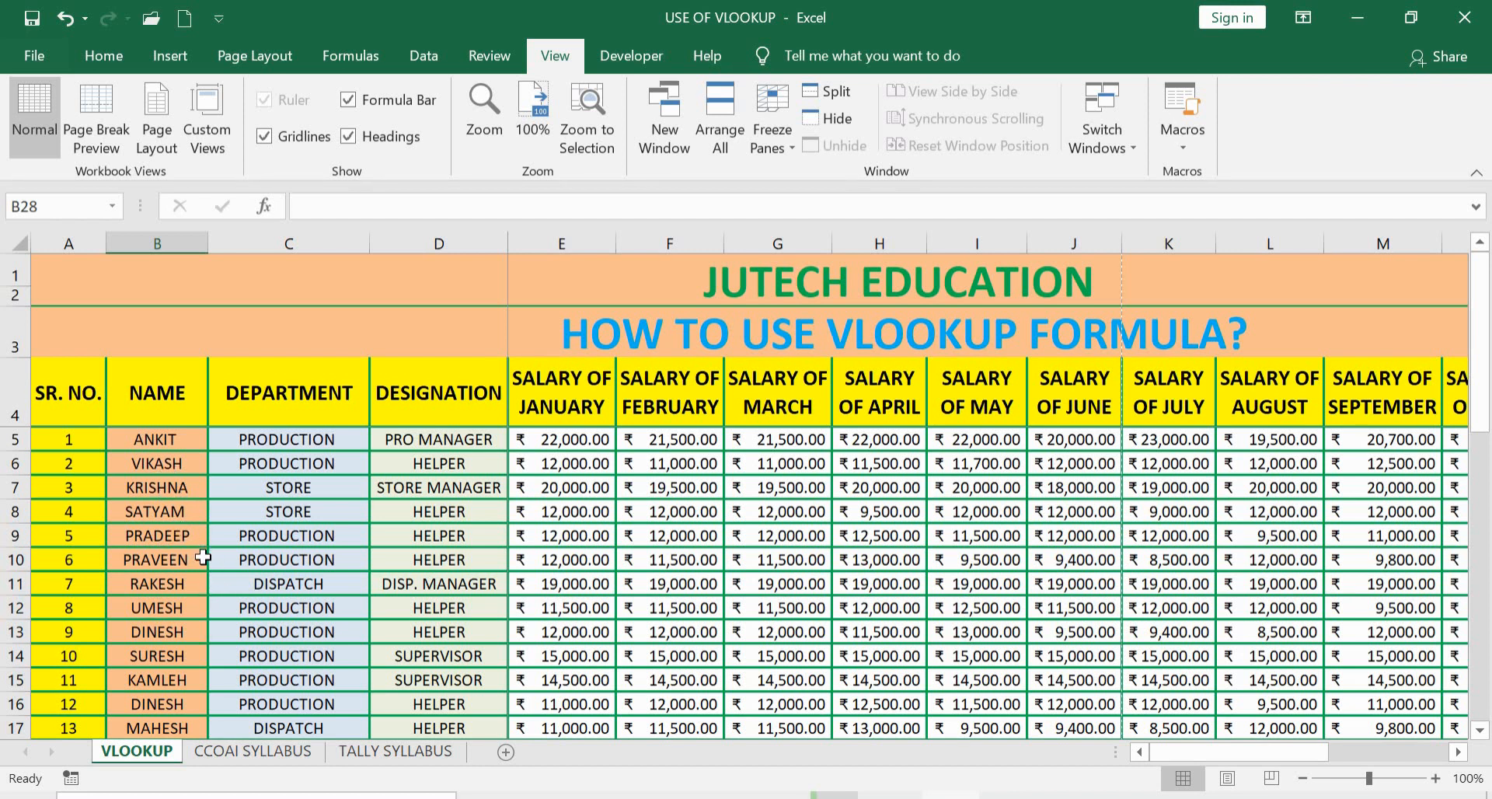
scroll(203, 553, down, 8)
scroll(159, 513, up, 2)
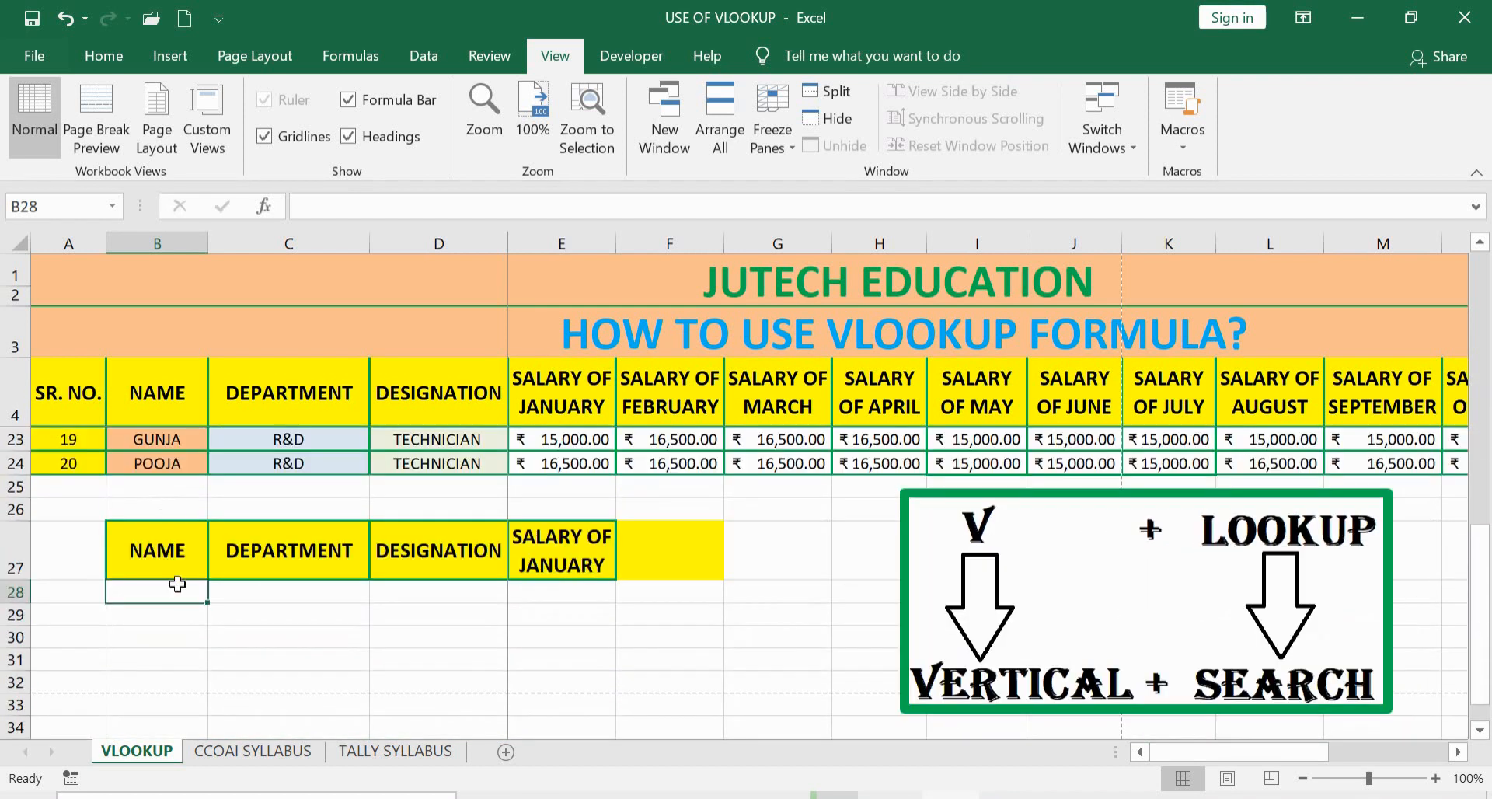
text(VIKA)
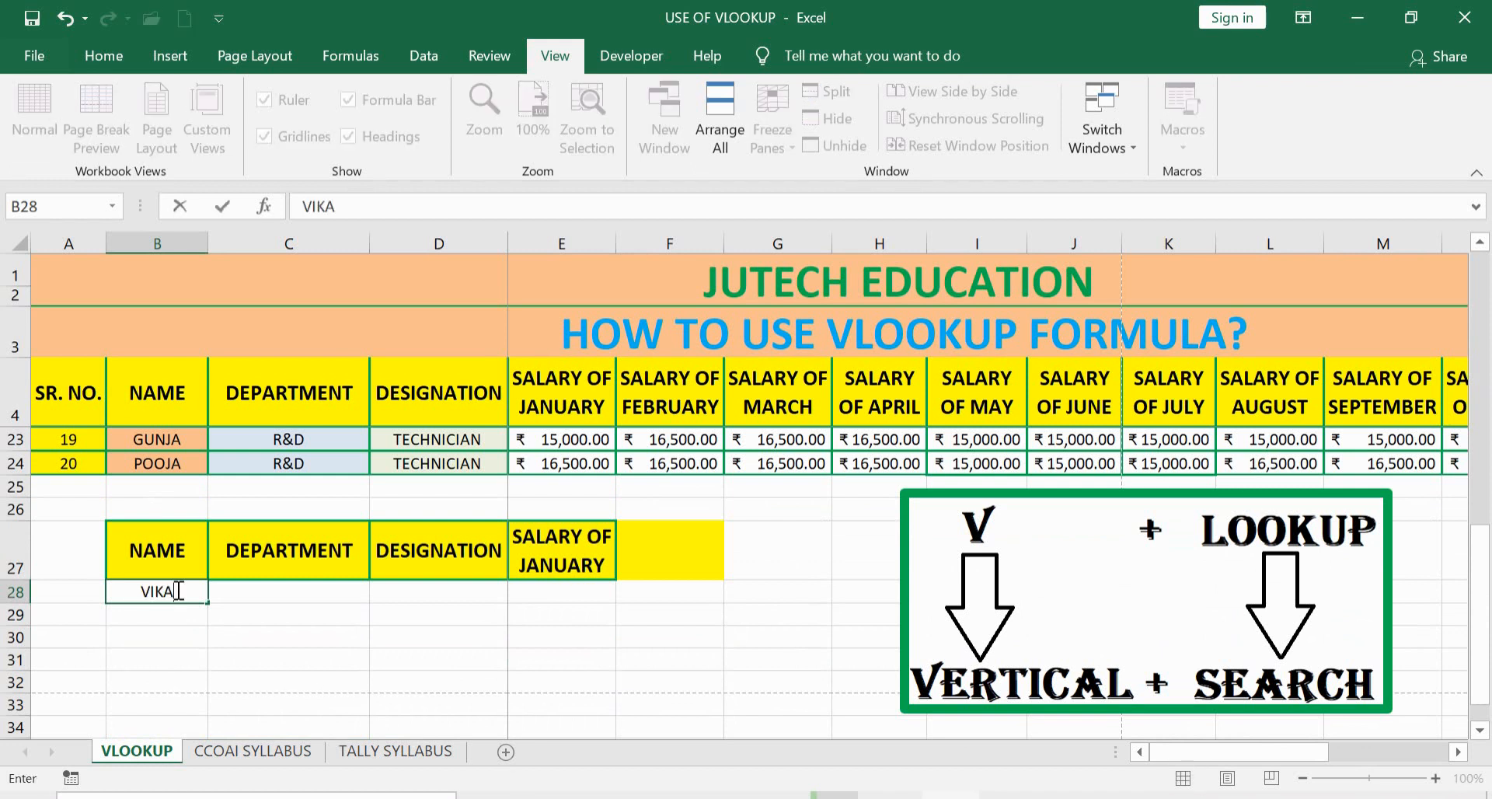
text(SH)
key(Tab)
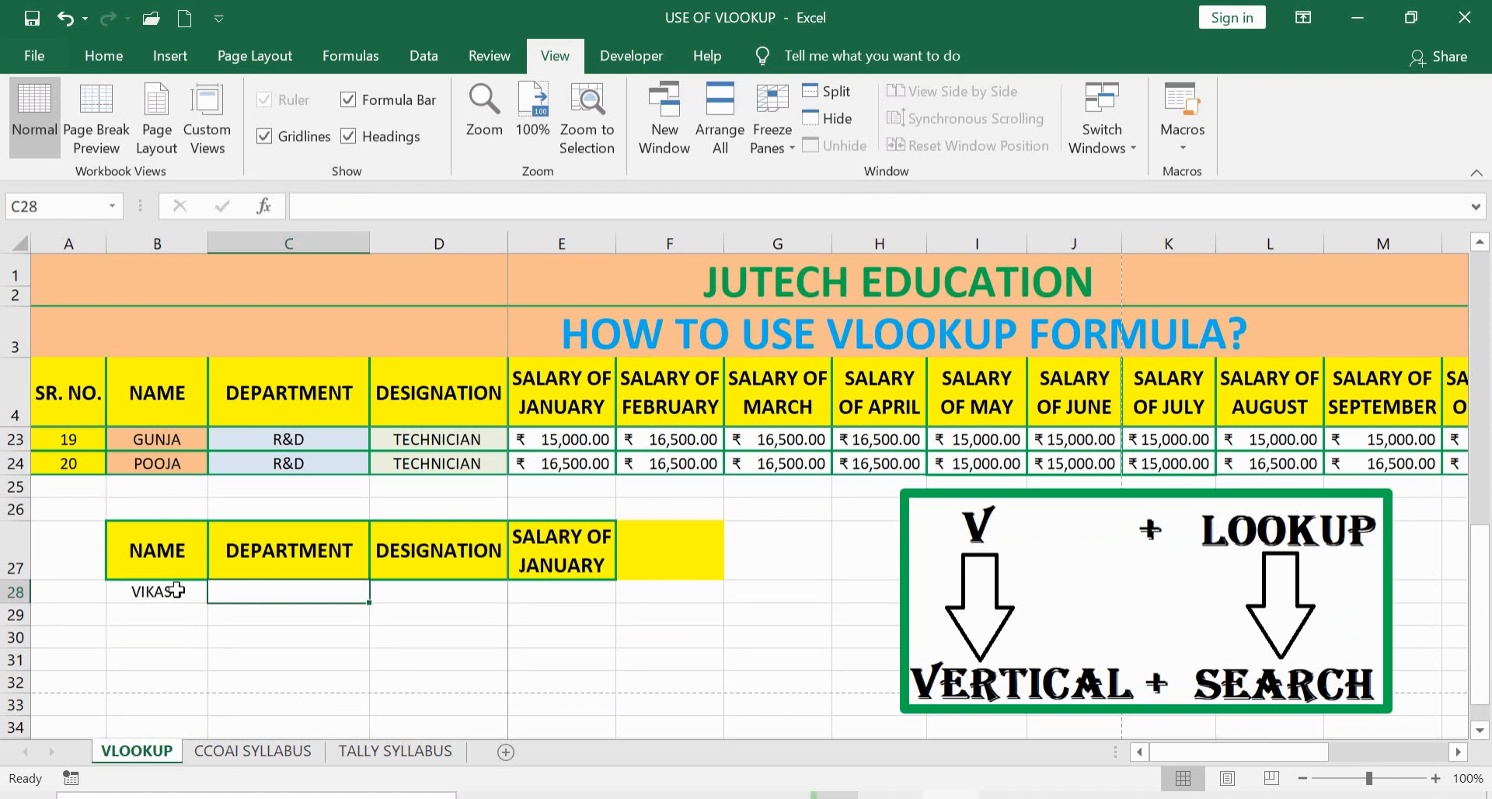
Begin a VLOOKUP formula in C28 under DEPARTMENT, using B28 as the lookup value.
scroll(388, 549, up, 6)
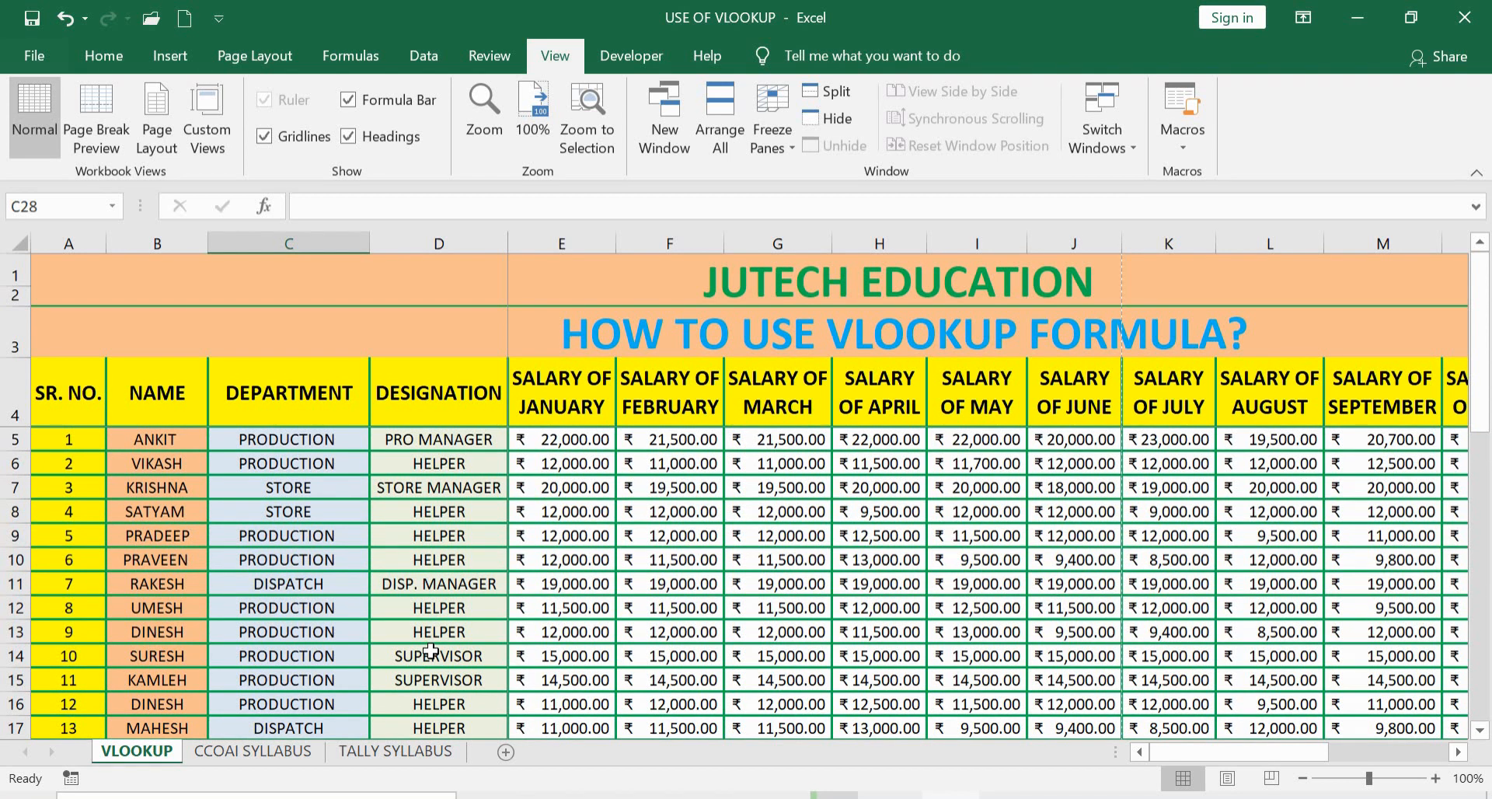
scroll(359, 607, down, 4)
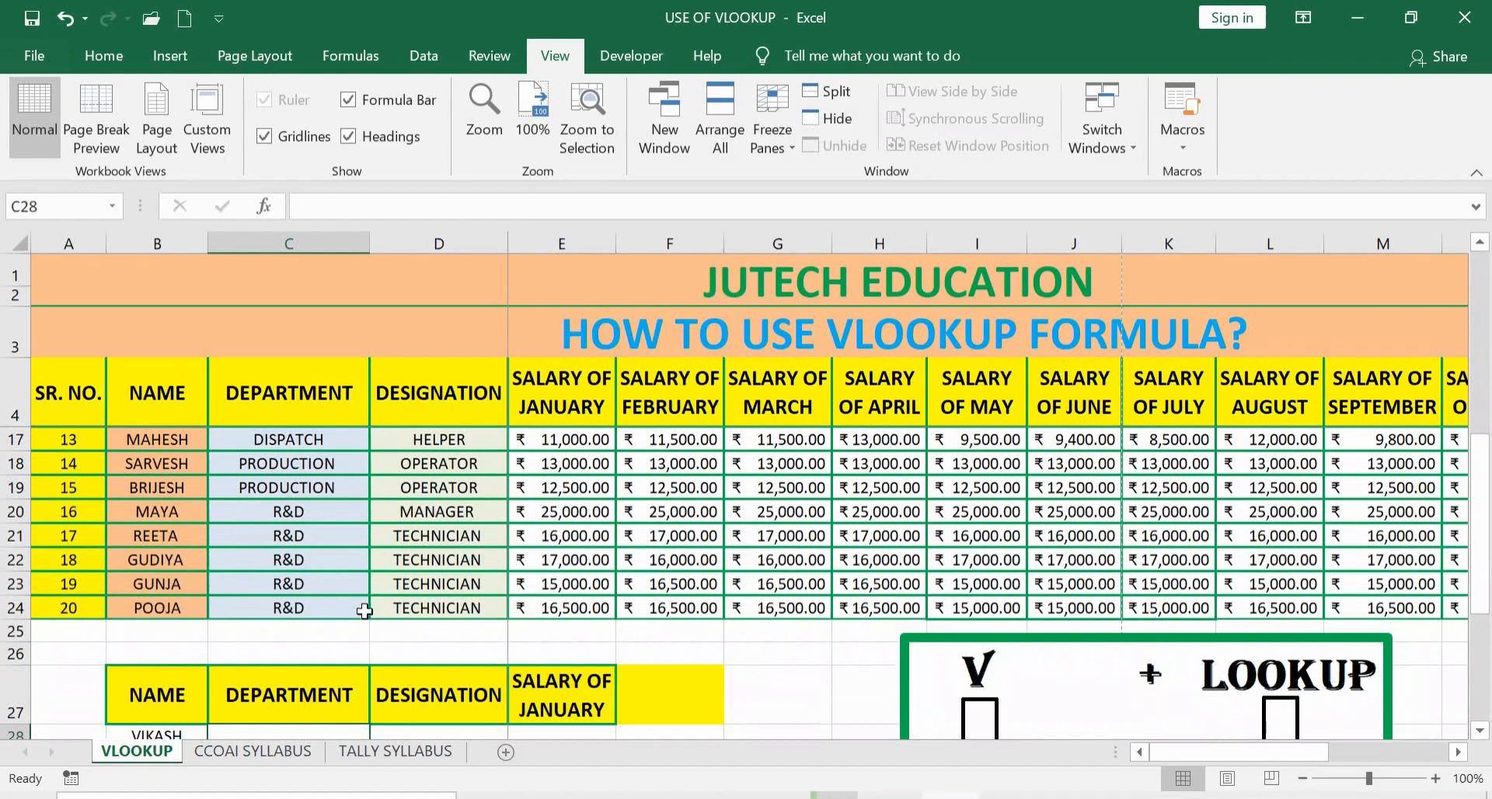
scroll(365, 611, down, 2)
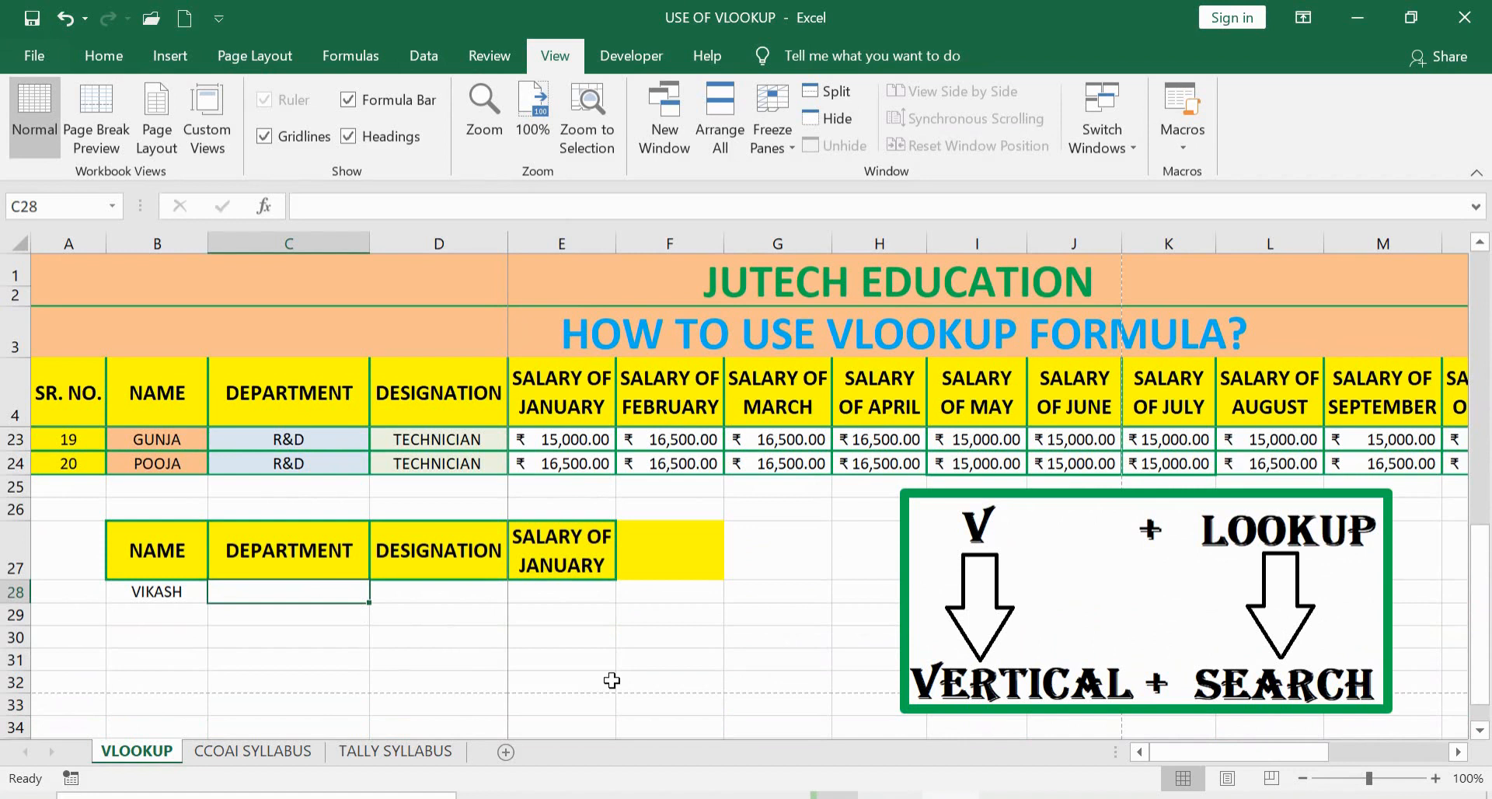
text(=VL)
text(OO)
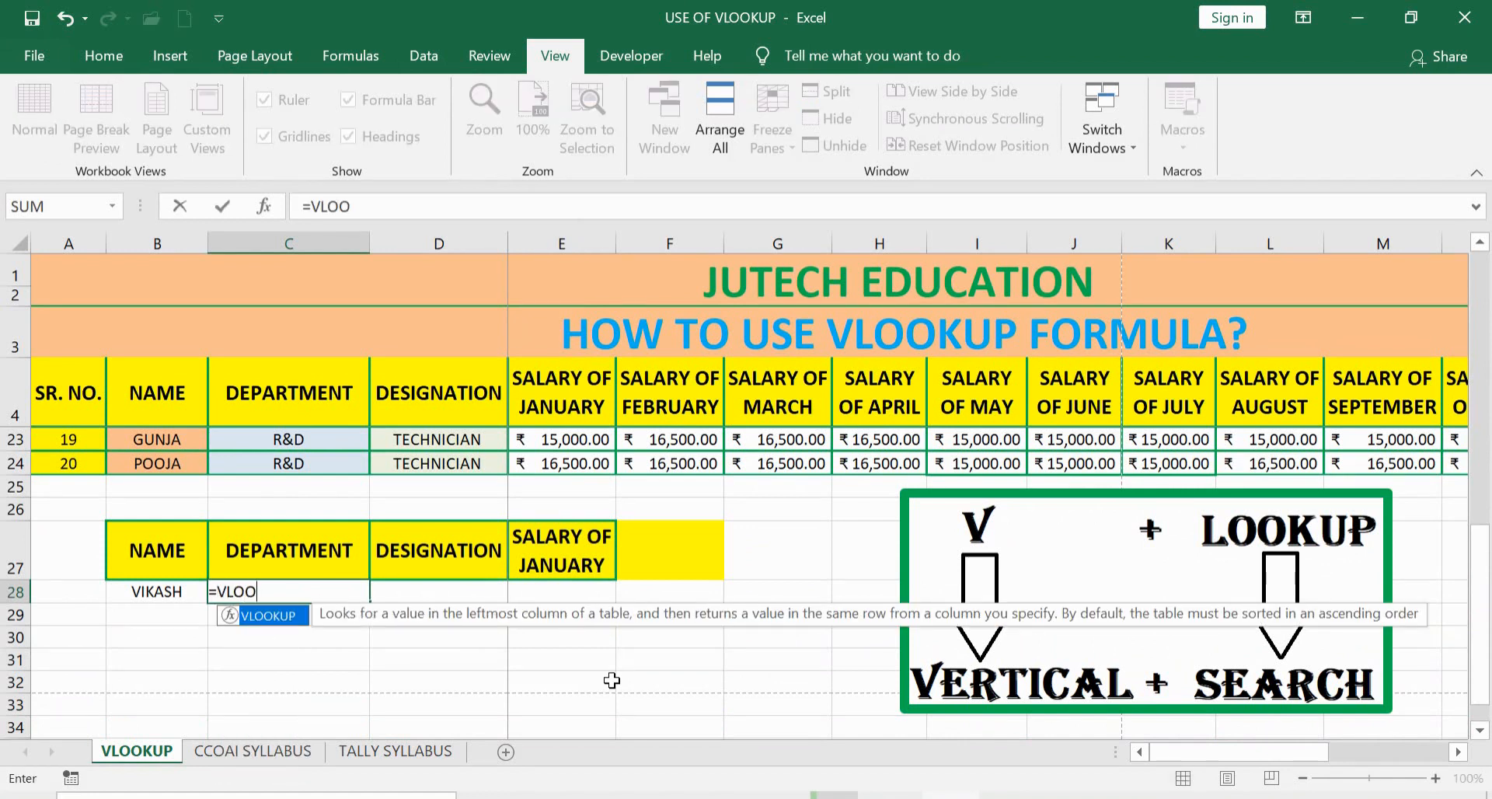
text(K)
key(Tab)
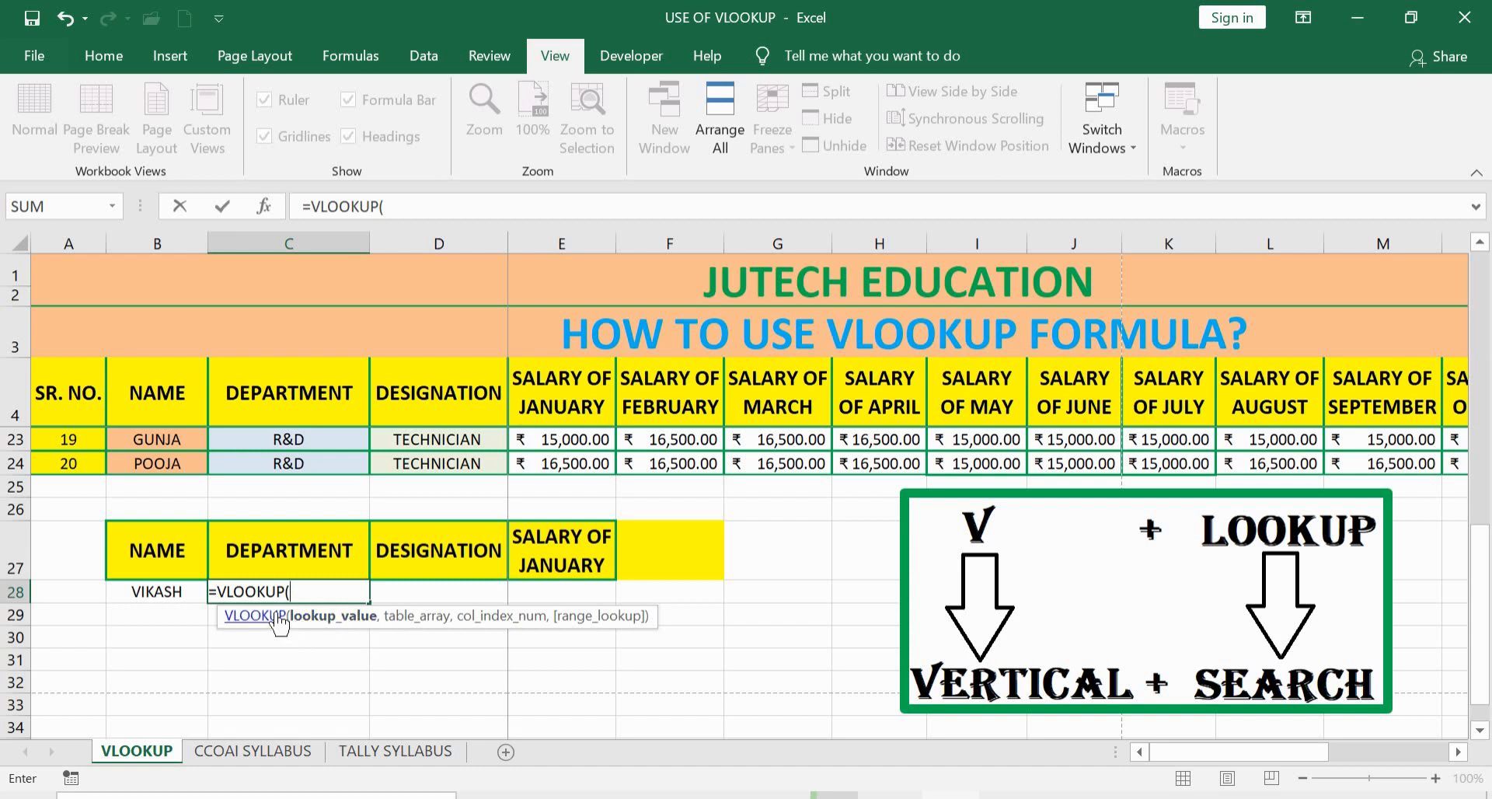
click(171, 593)
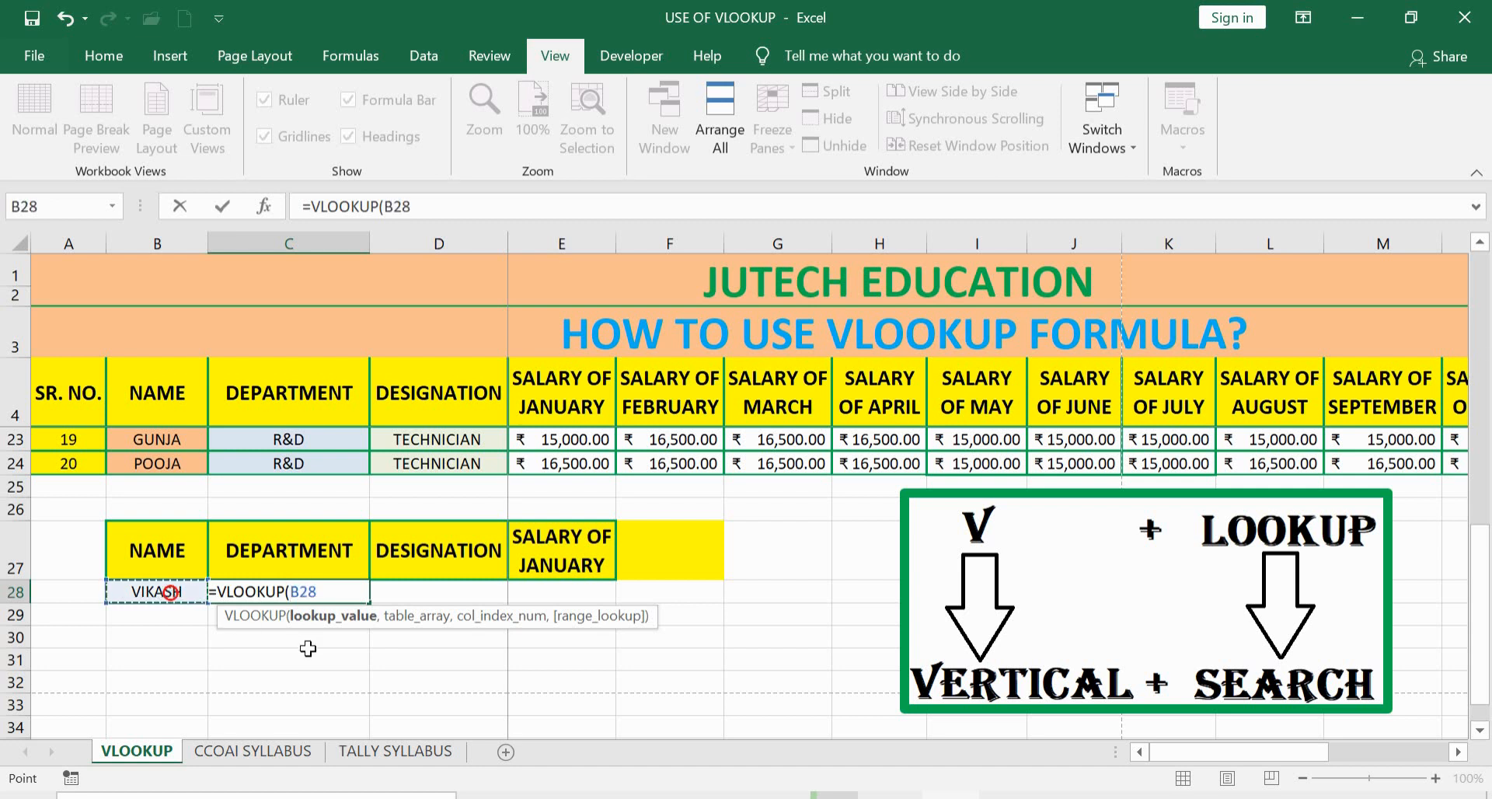
text(,)
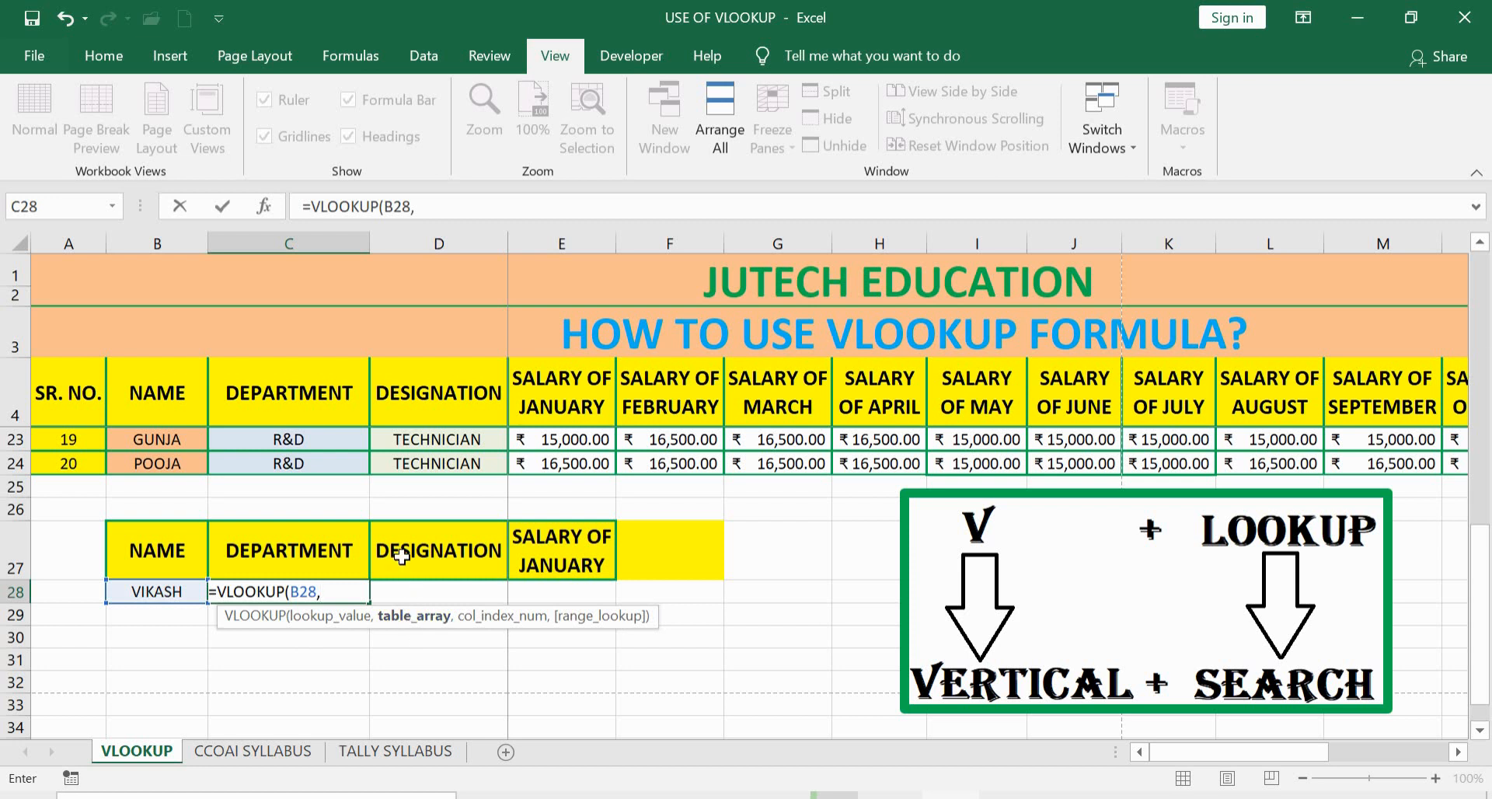
Complete the department formula with table array B4:P24, column index 2 and range lookup 0 for an exact match.
scroll(437, 427, up, 6)
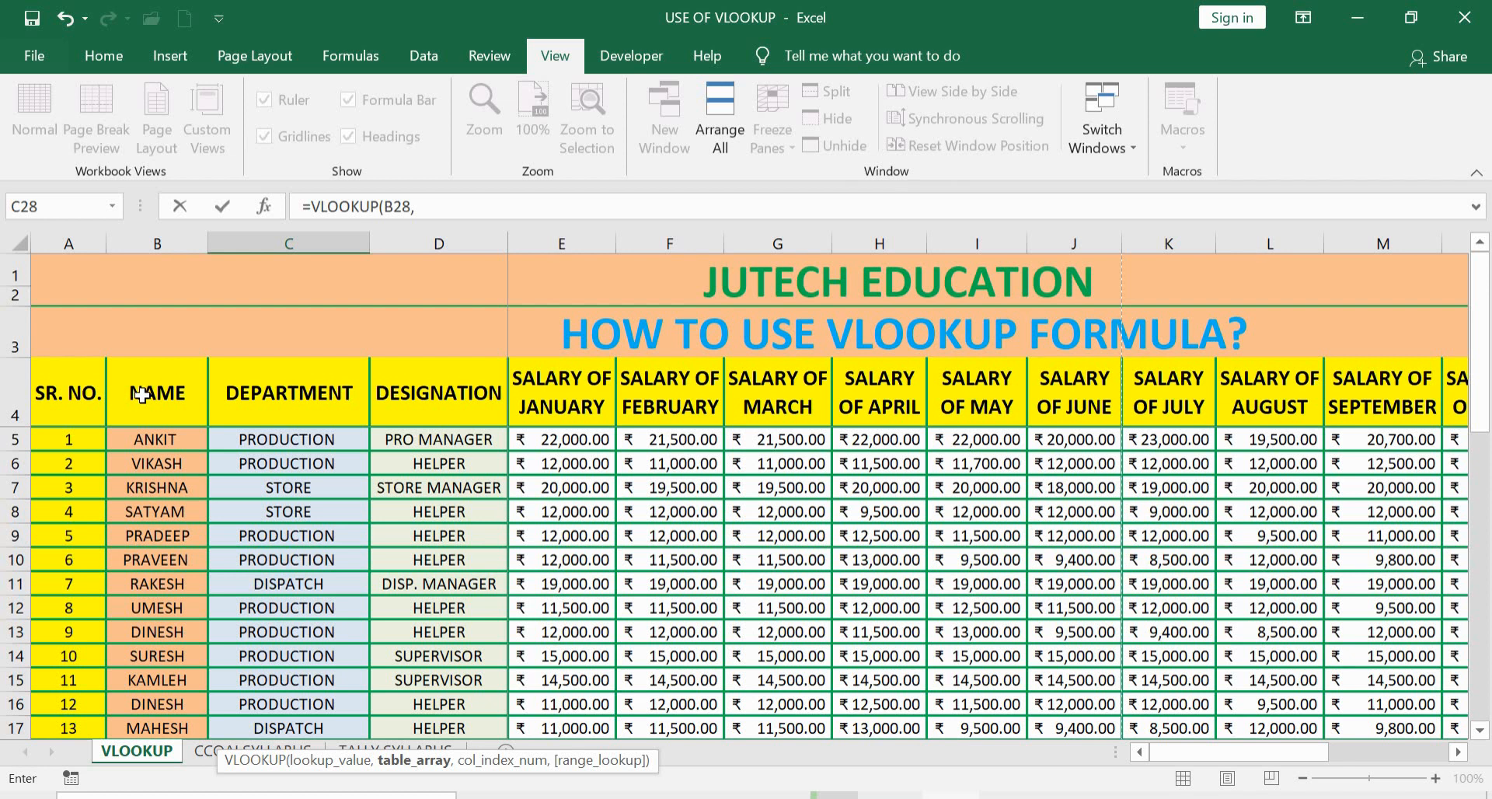
drag(158, 385, 1328, 571)
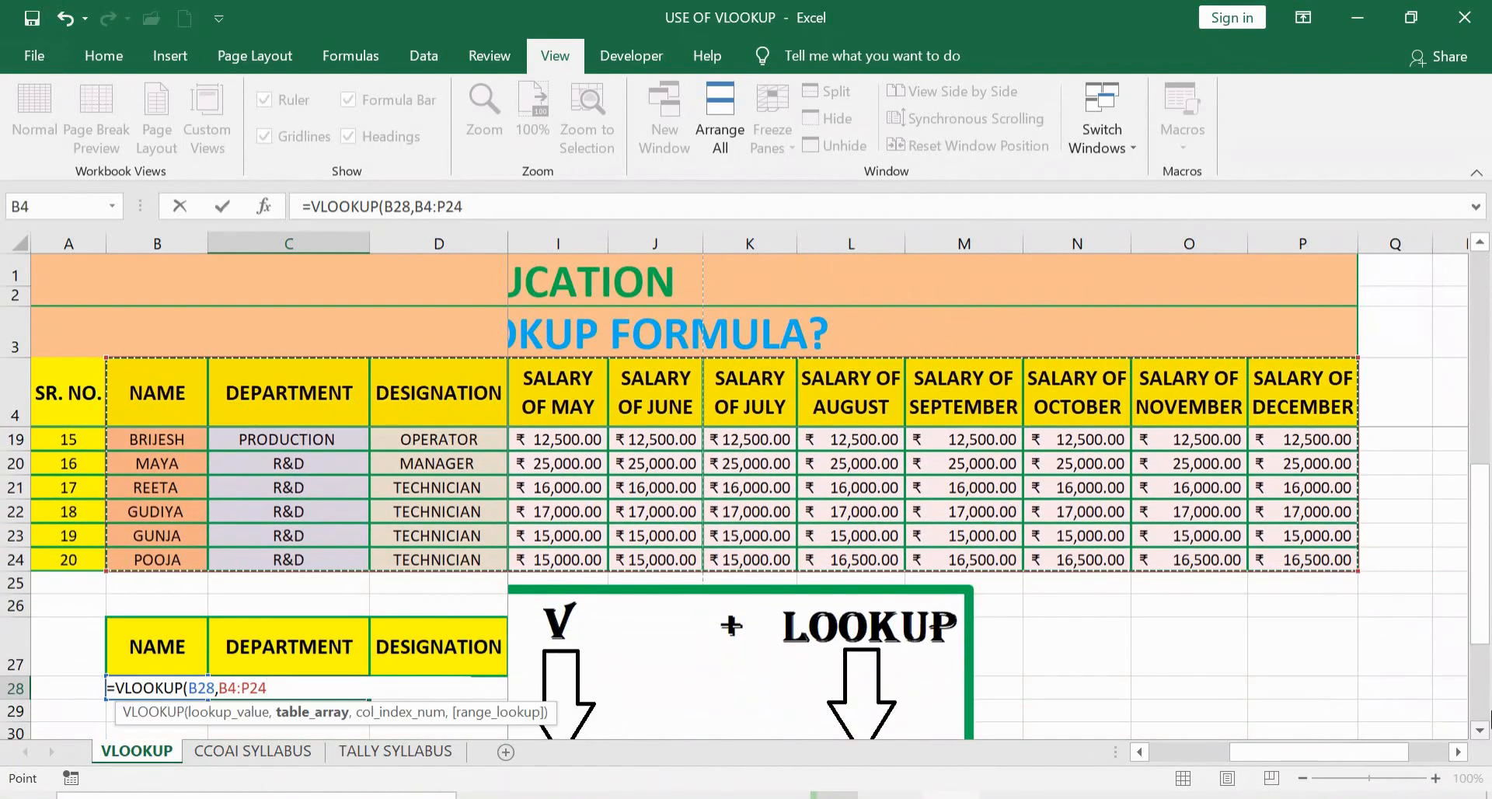
text(,2)
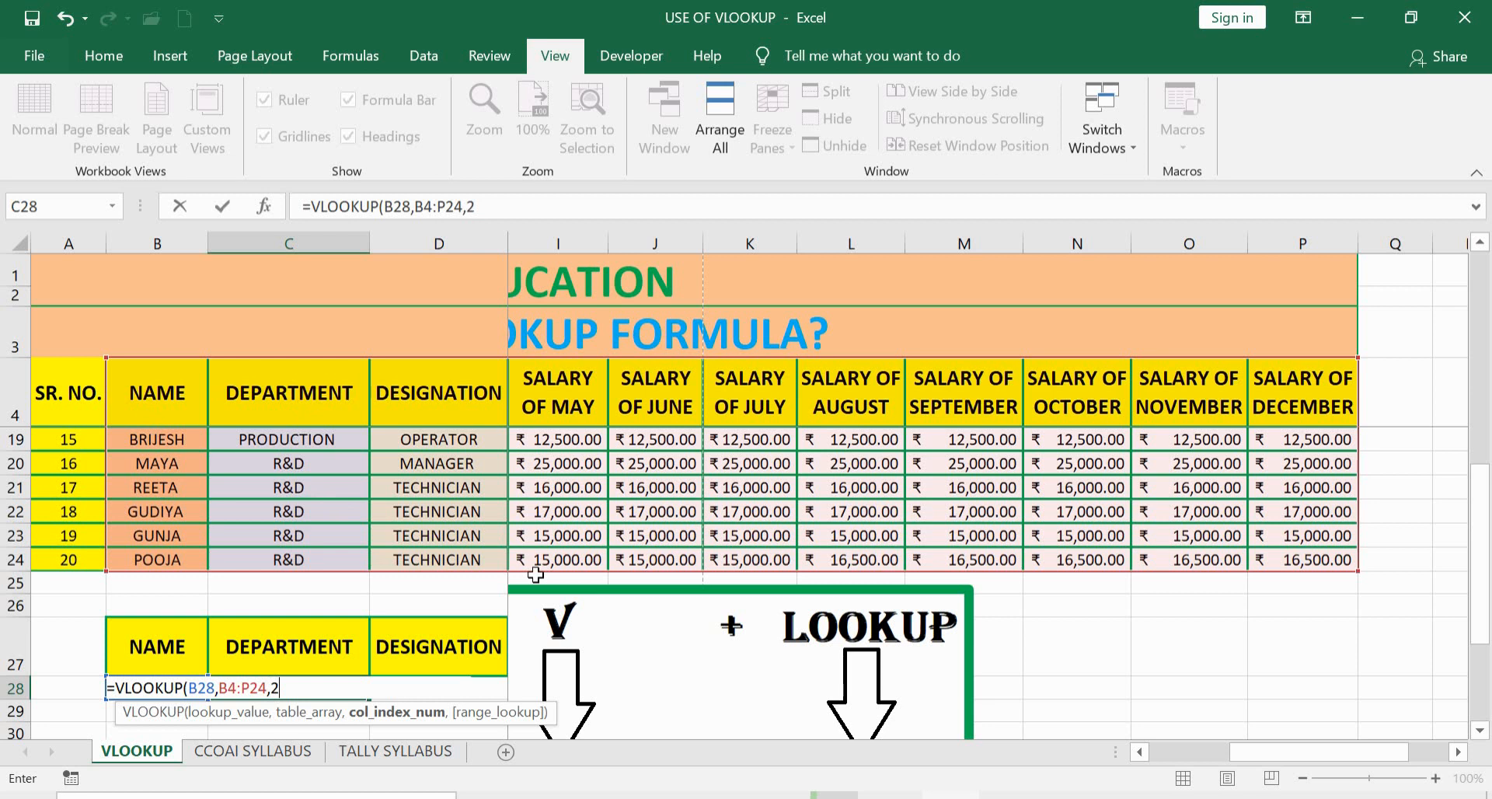
text(,)
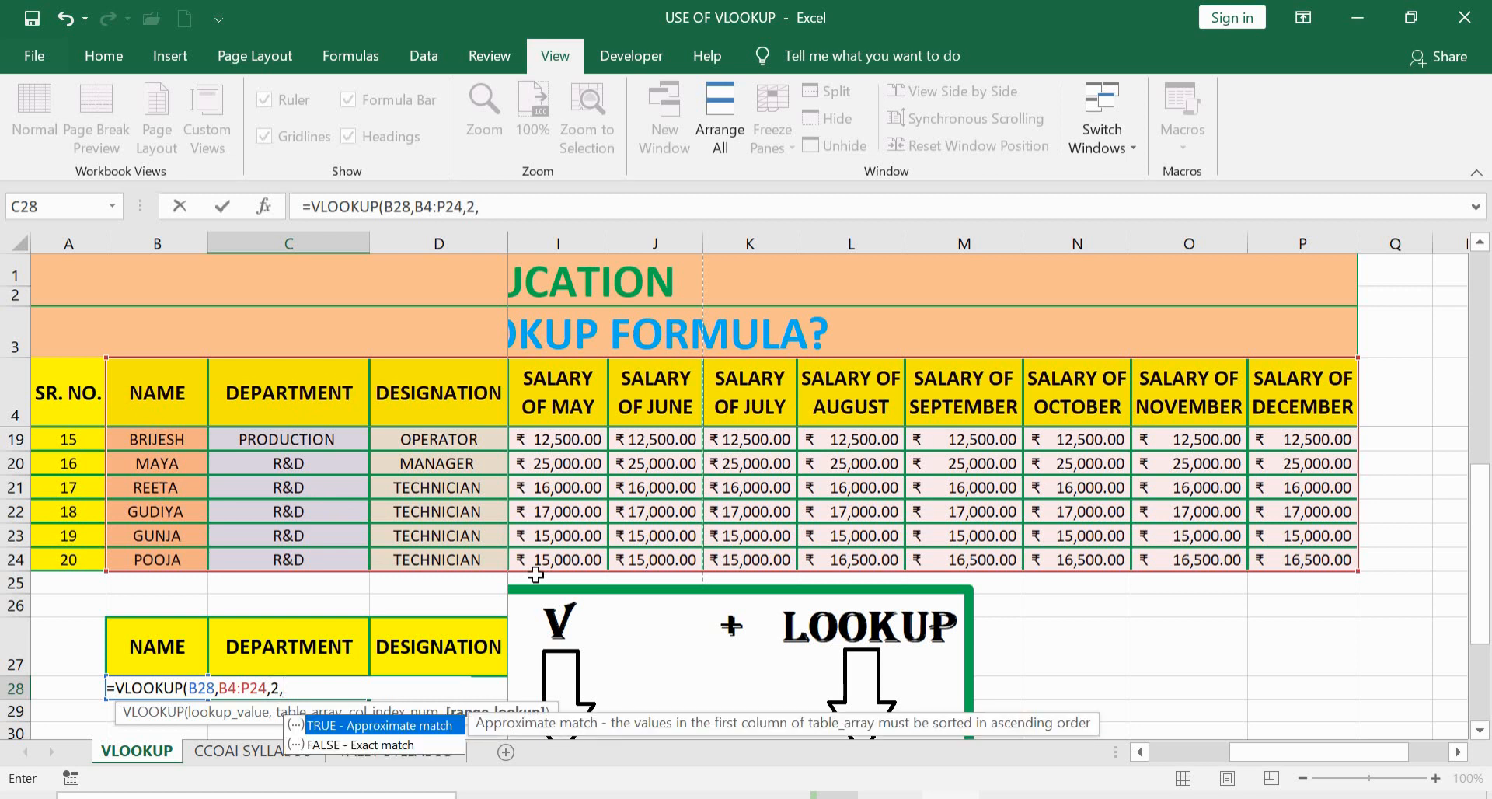
scroll(395, 702, down, 1)
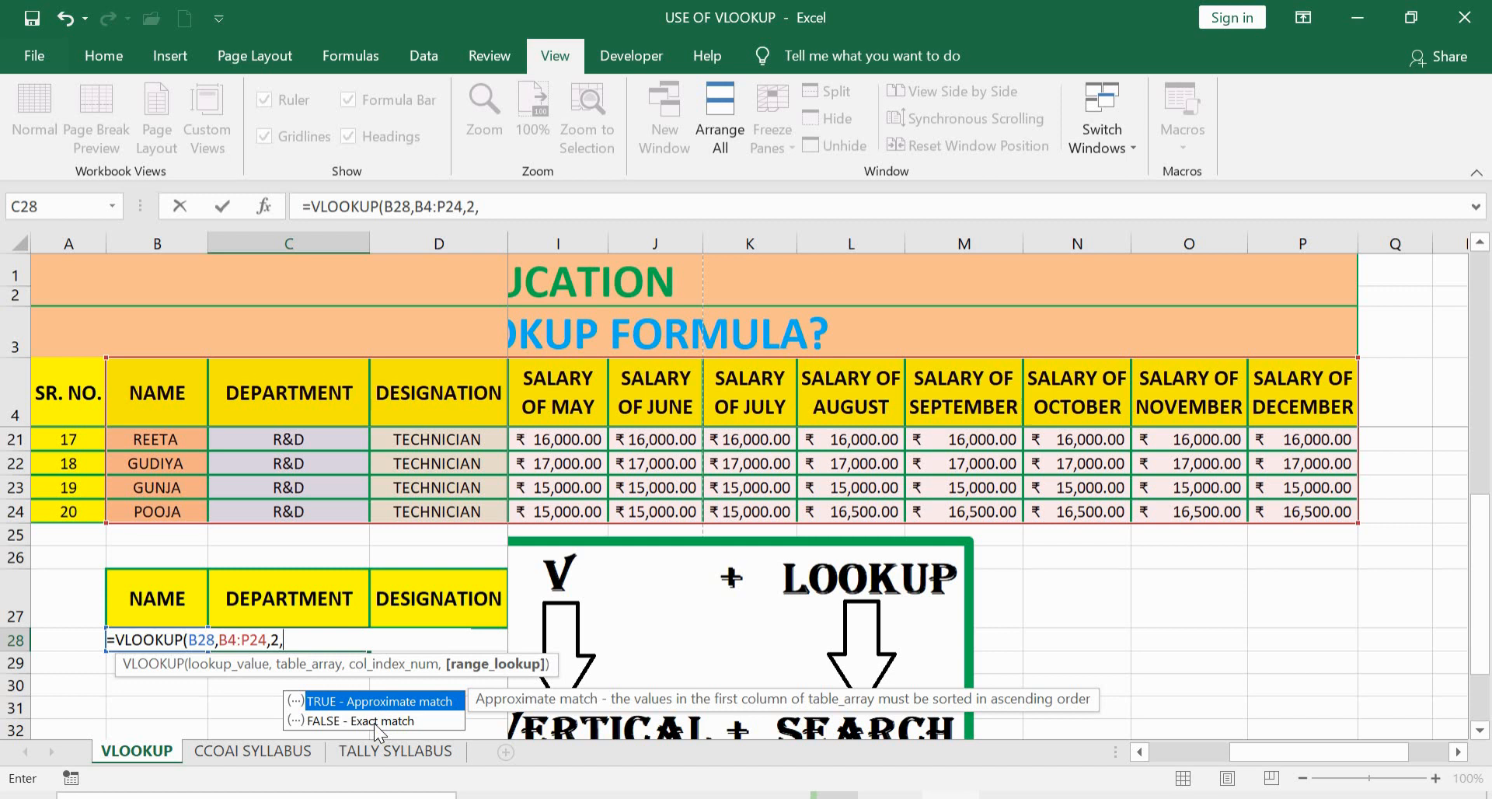
text(0)
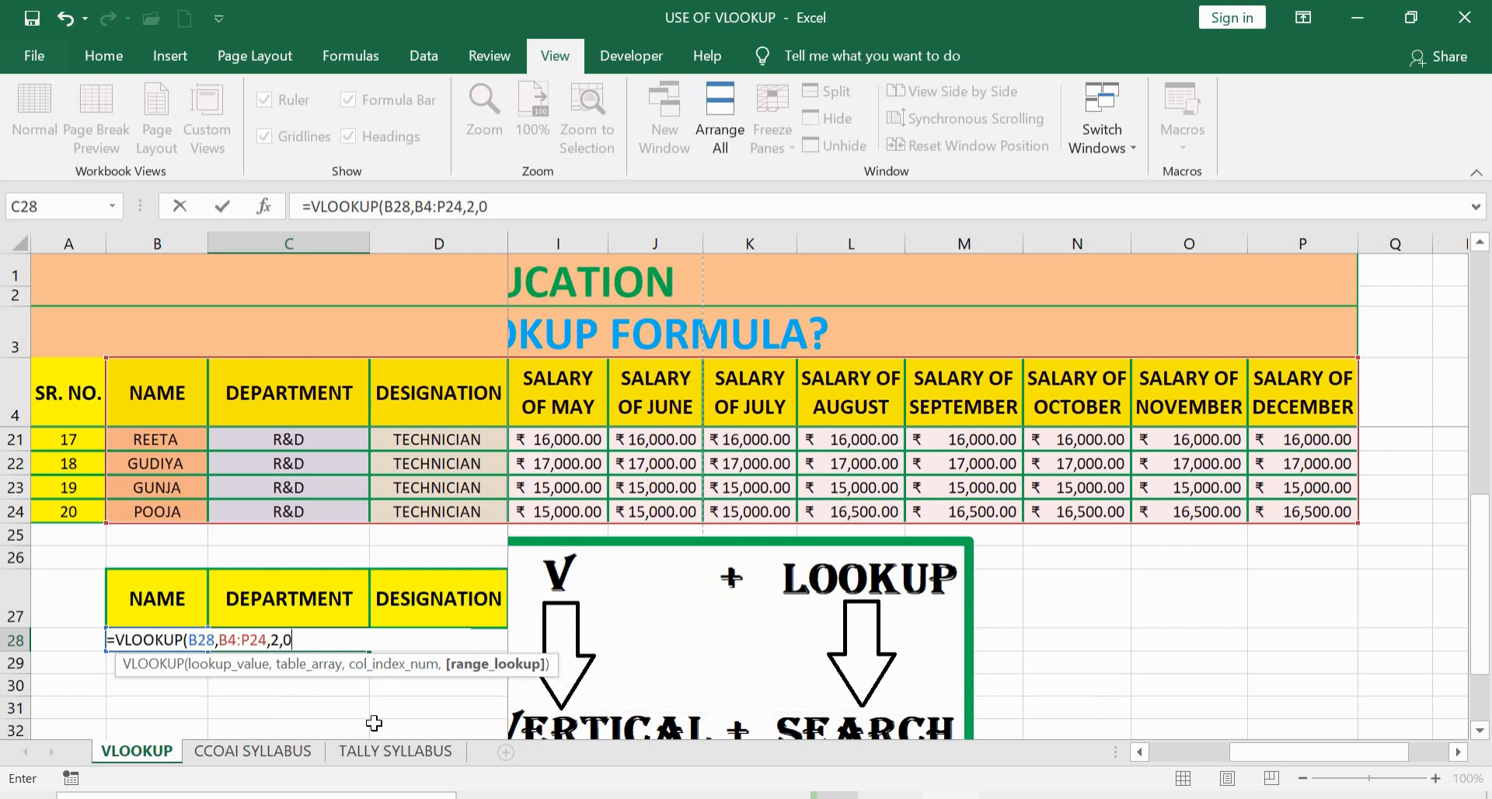
text())
key(Return)
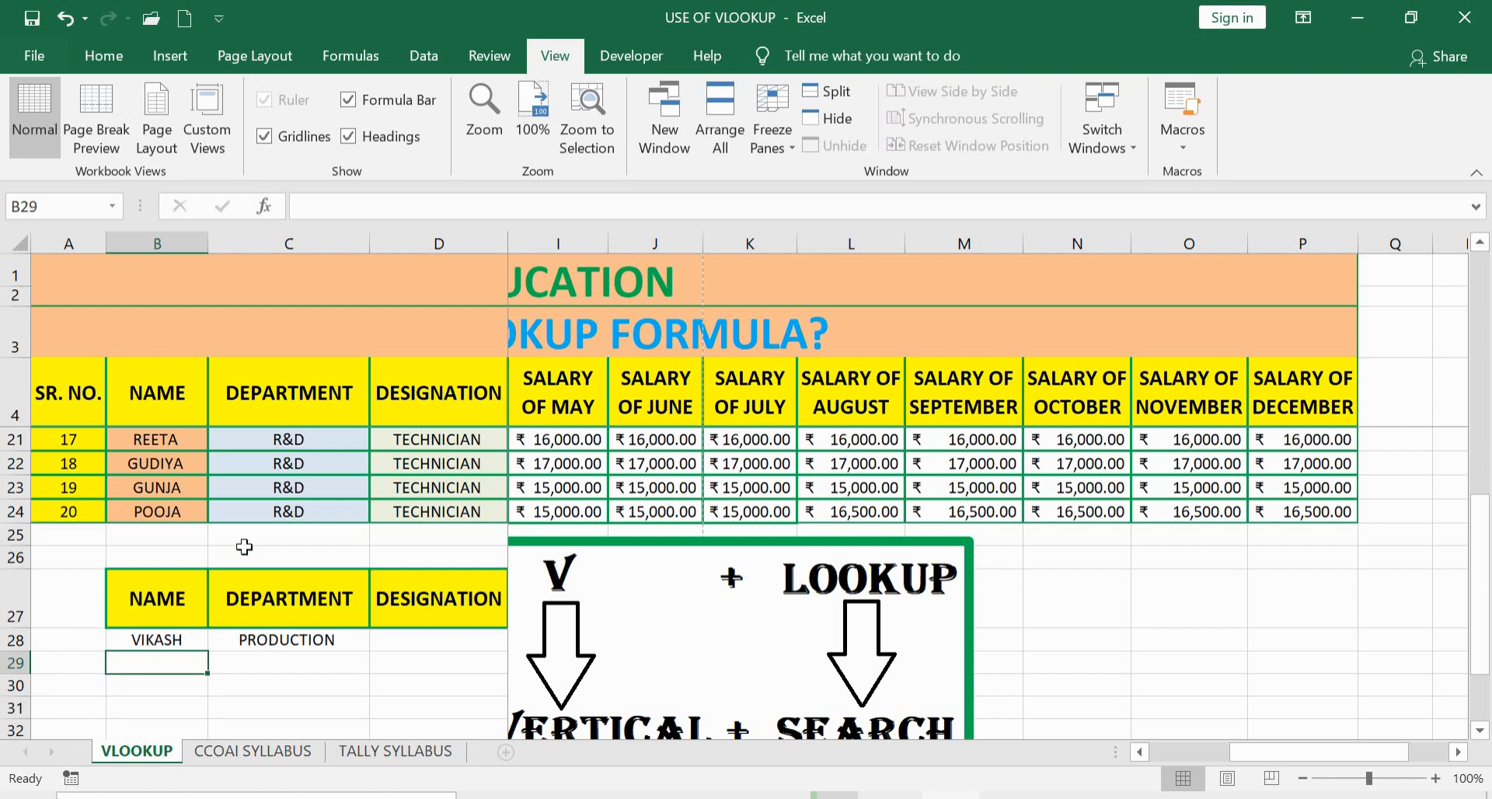
Begin a VLOOKUP formula in D28 under DESIGNATION, using B28 as the lookup value.
scroll(271, 490, up, 5)
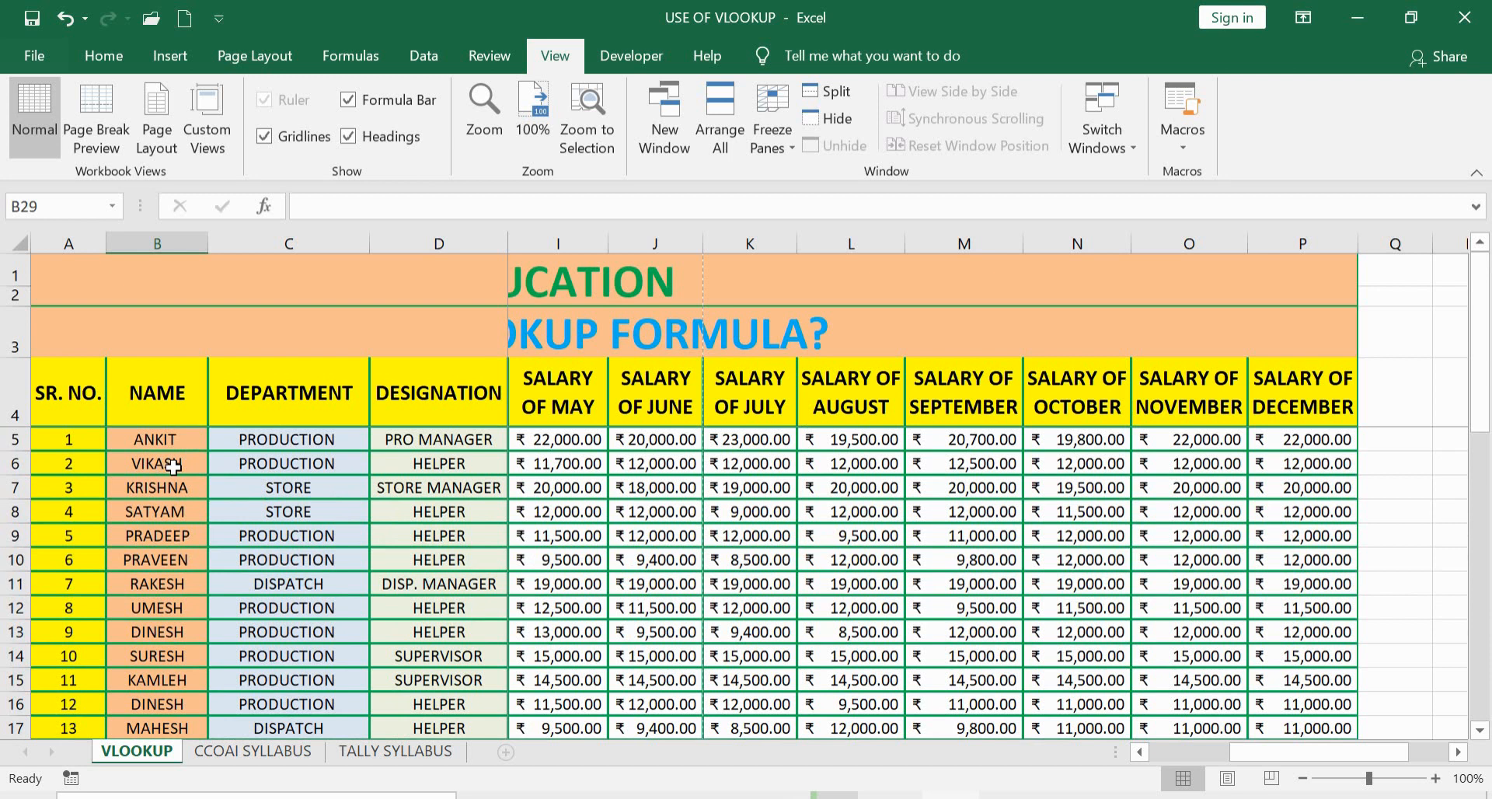
scroll(324, 641, down, 5)
scroll(325, 641, down, 4)
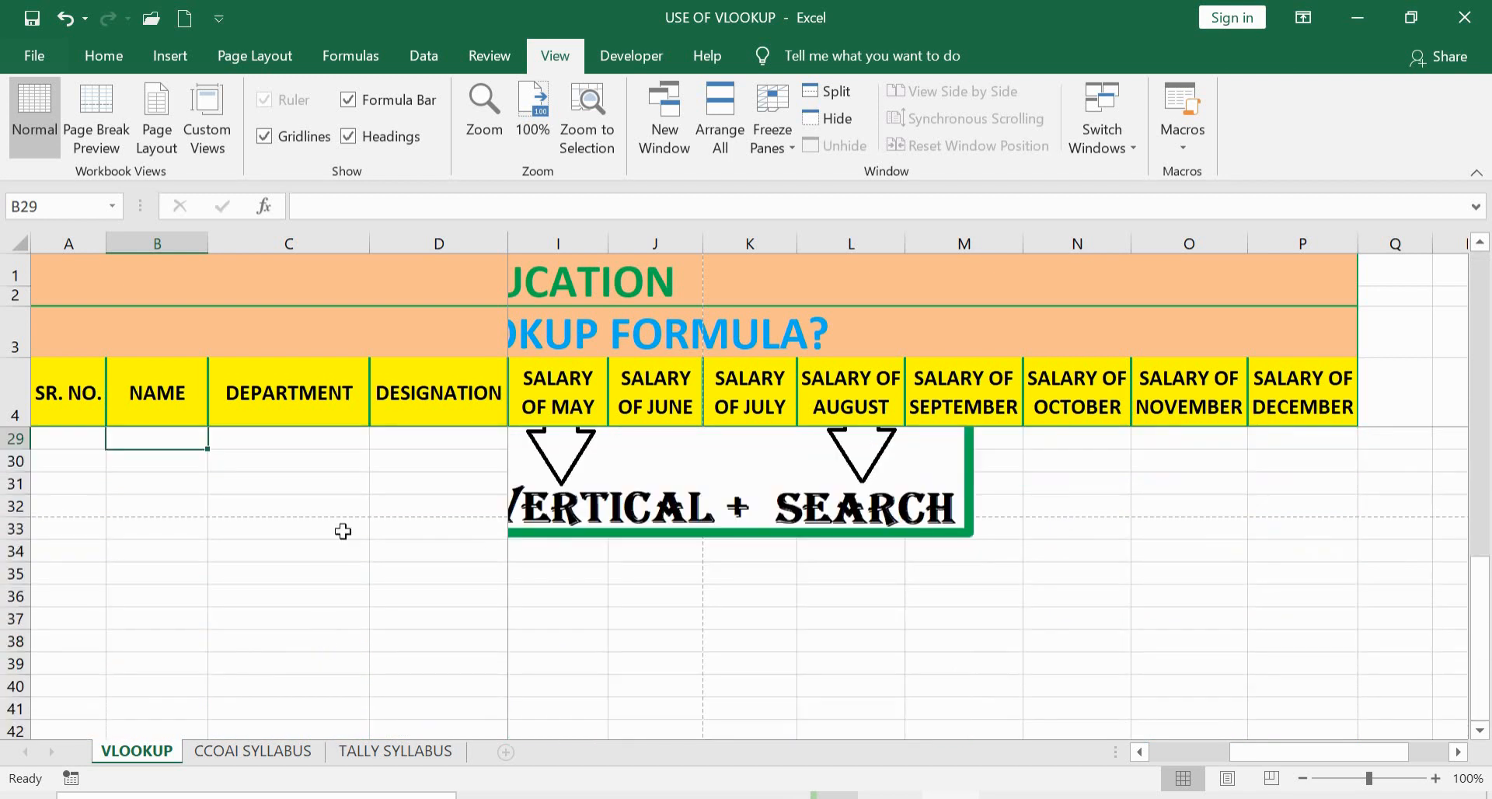
scroll(343, 530, up, 3)
click(432, 597)
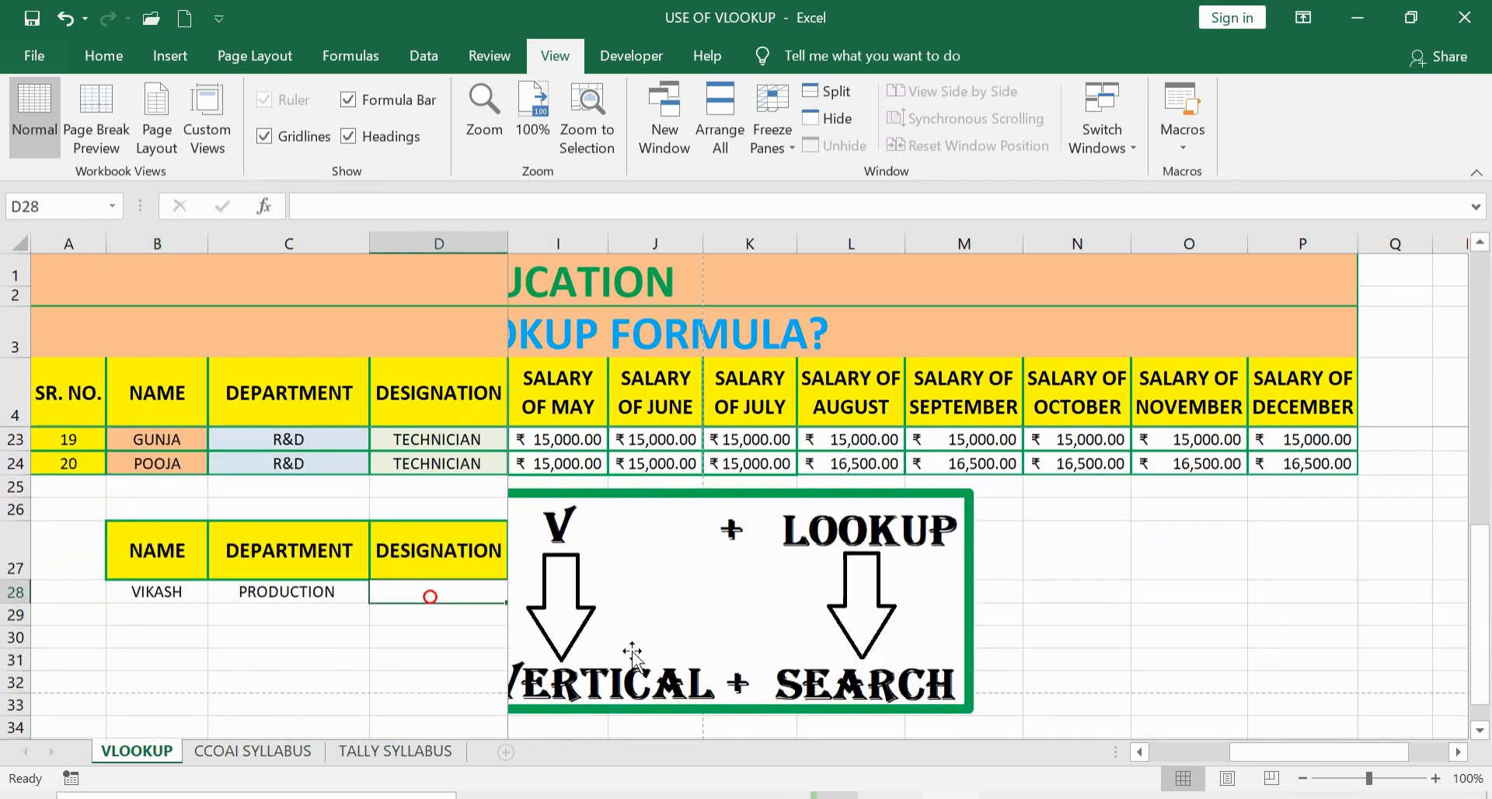
text(=VLOO)
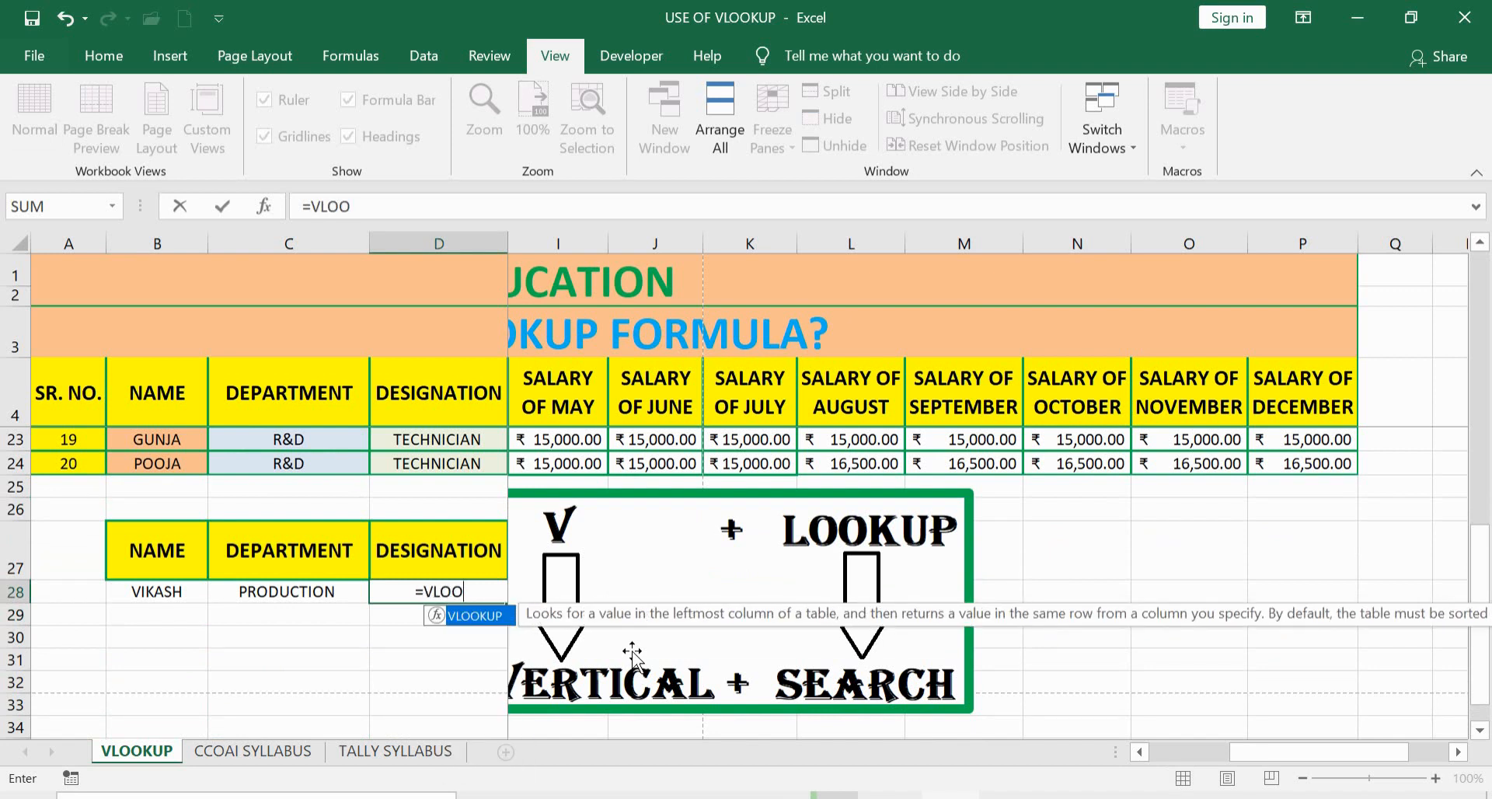
key(Tab)
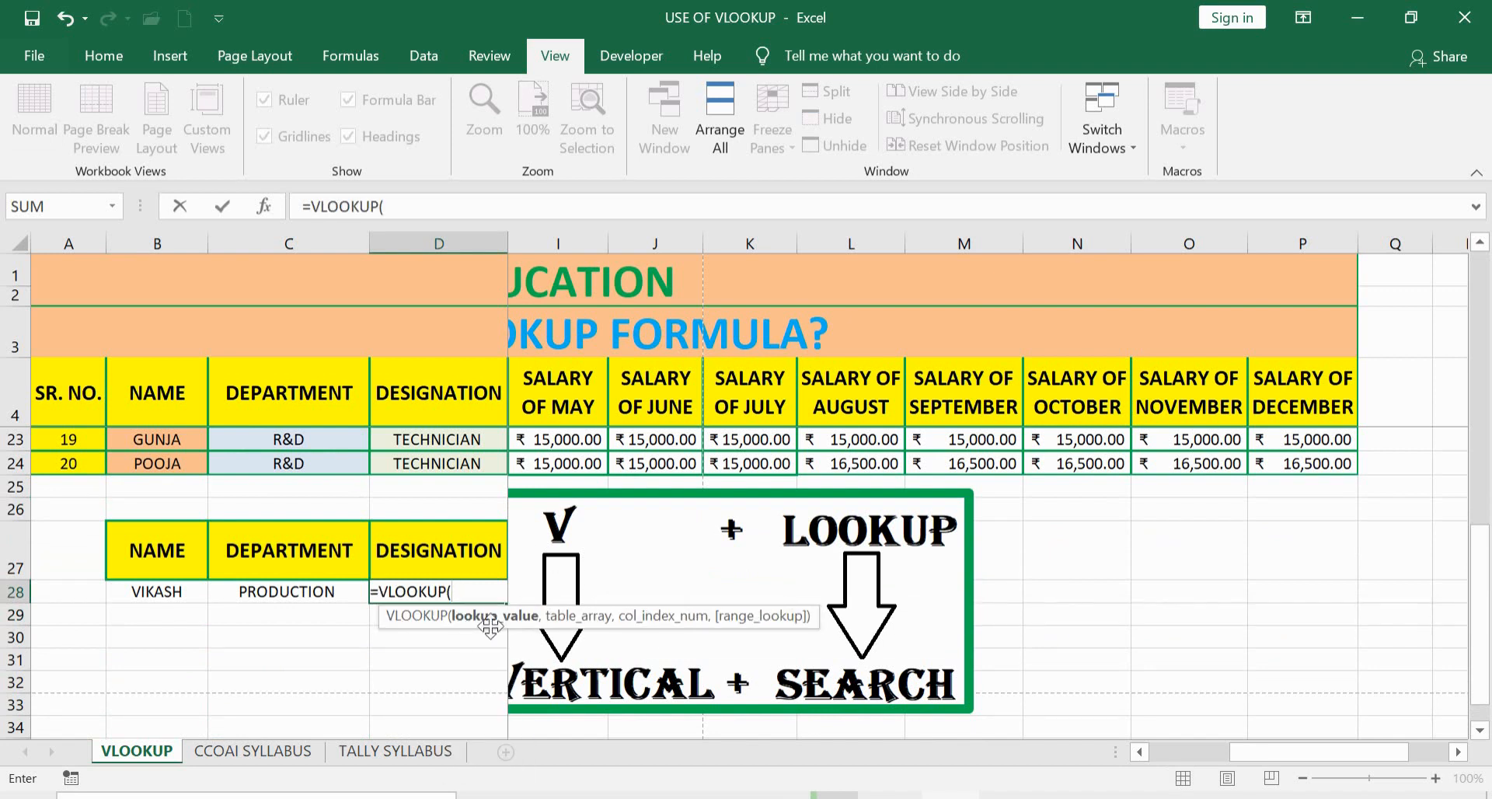
click(169, 592)
text(,)
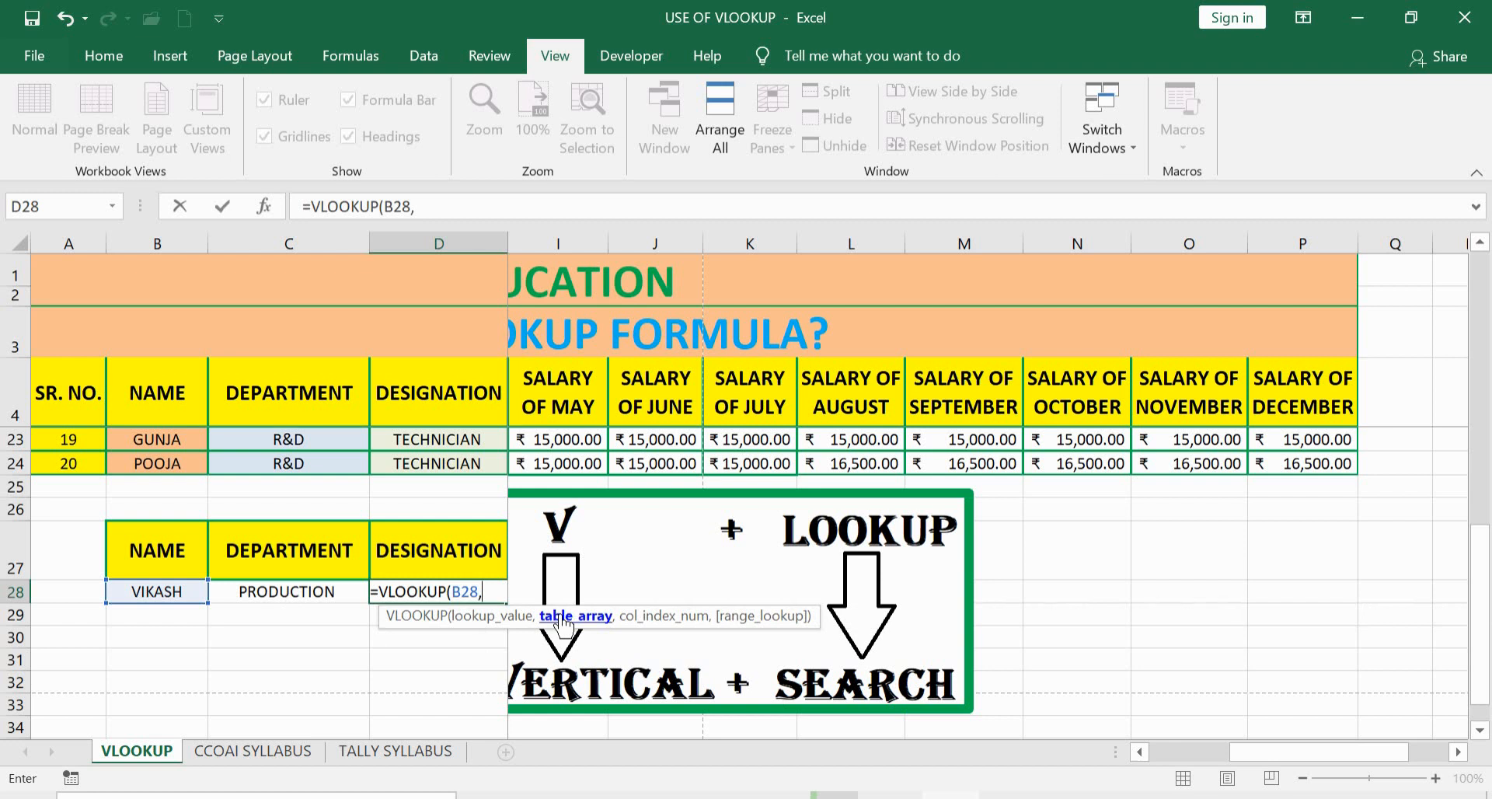
Complete the designation formula with table array B4:P24, column index 3 and range lookup 0 for an exact match.
scroll(369, 543, up, 4)
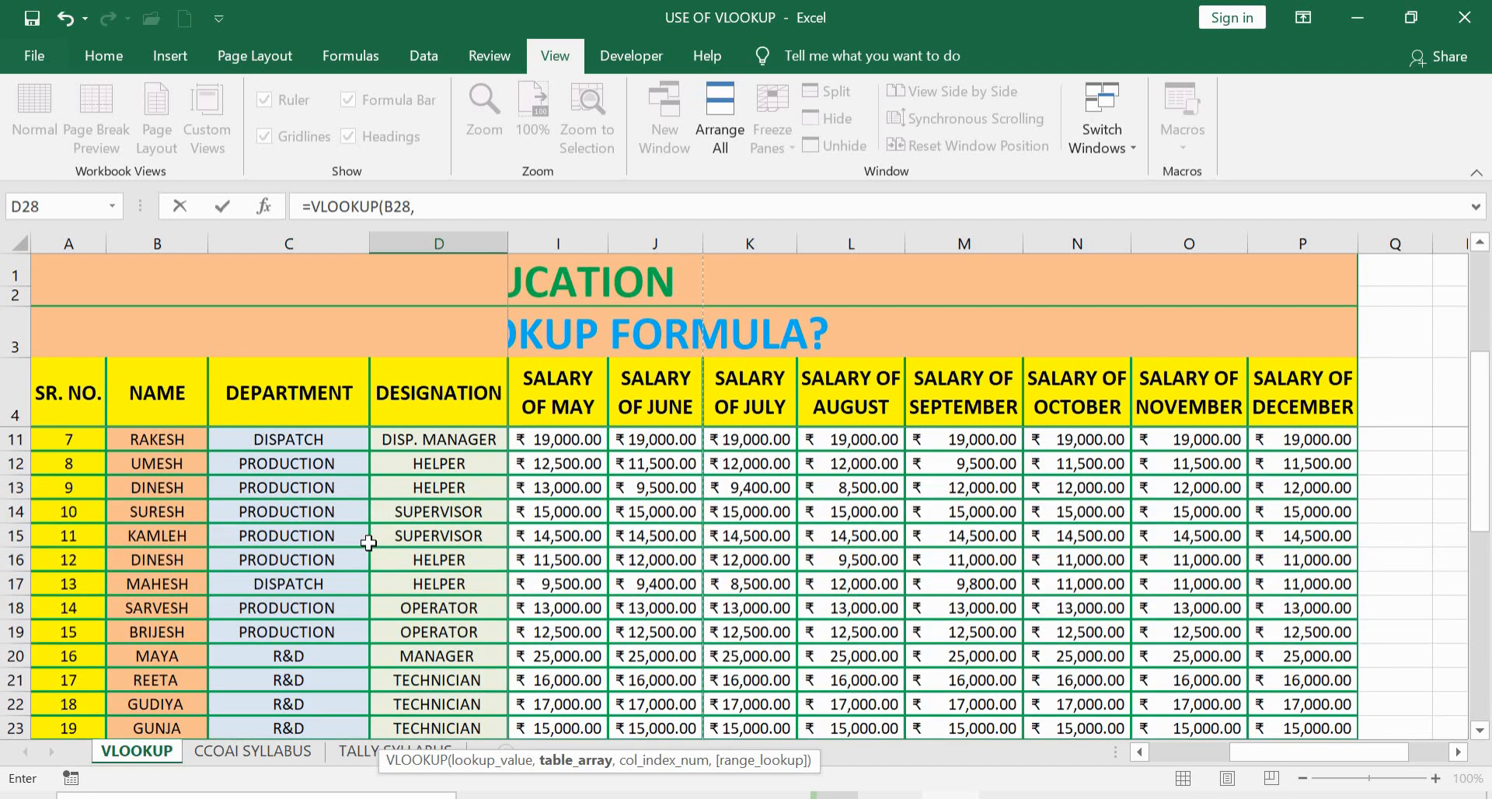
scroll(368, 544, up, 2)
drag(179, 389, 1445, 604)
text(,)
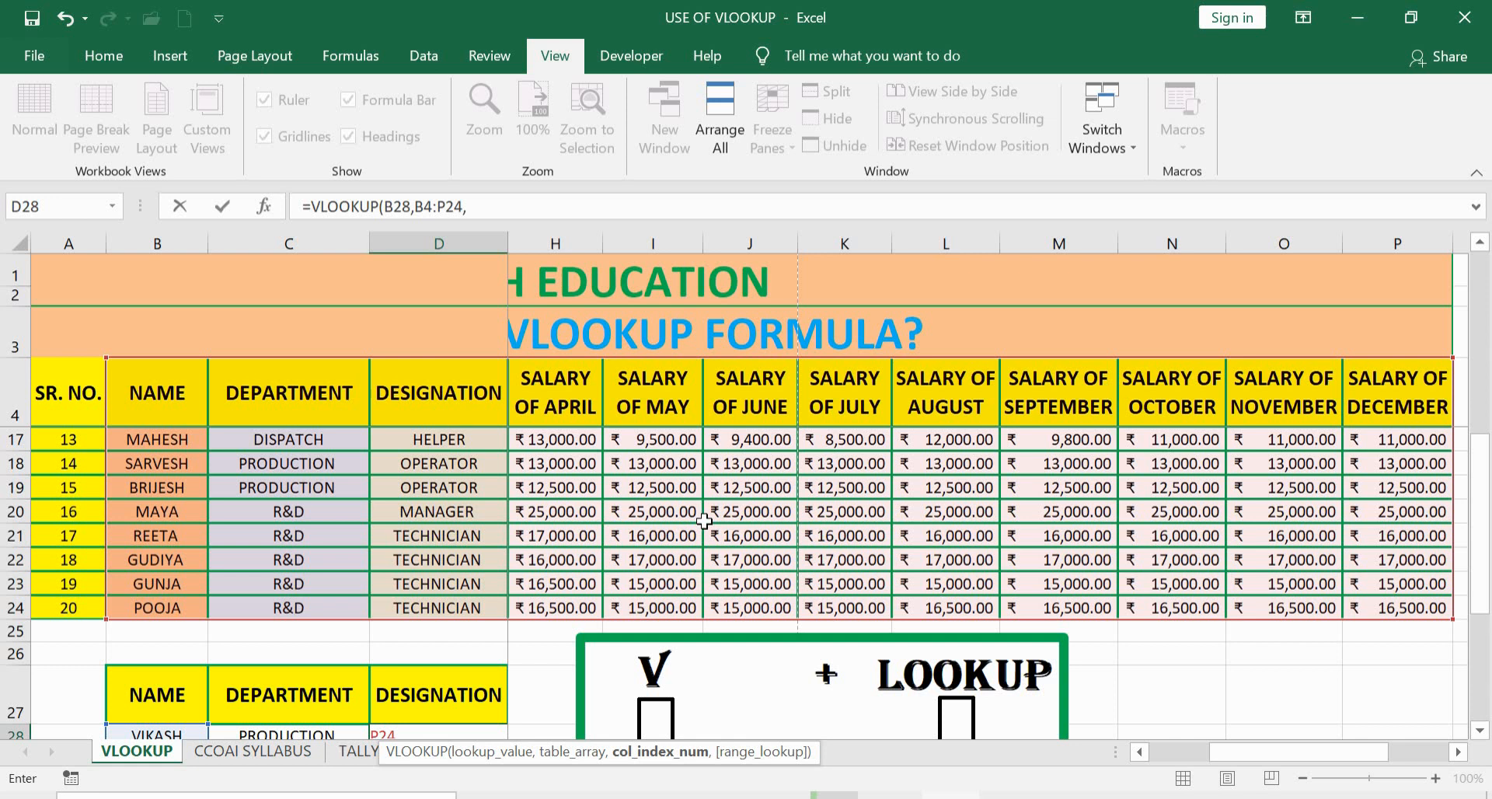
text(,)
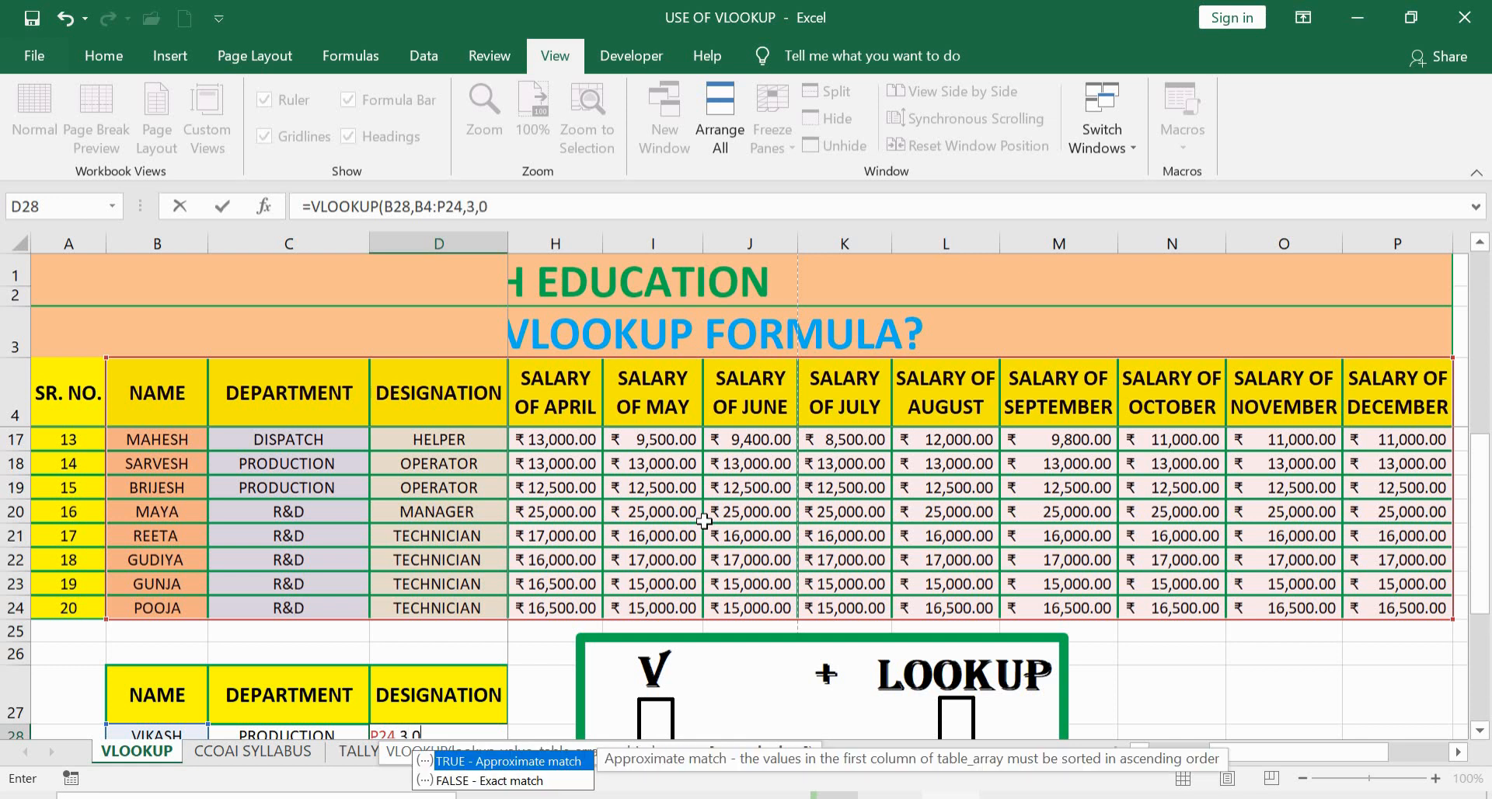
text(0))
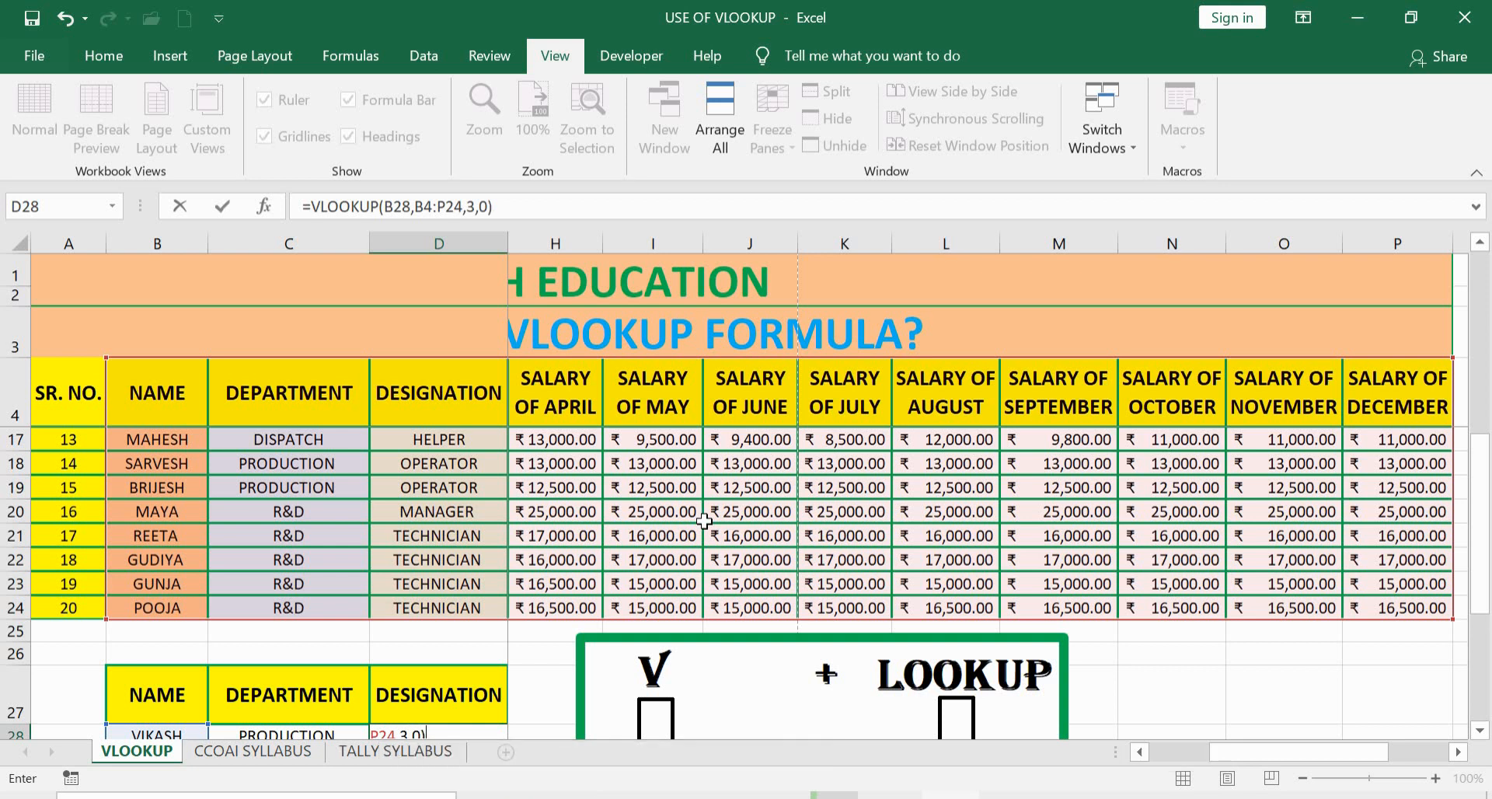
key(Return)
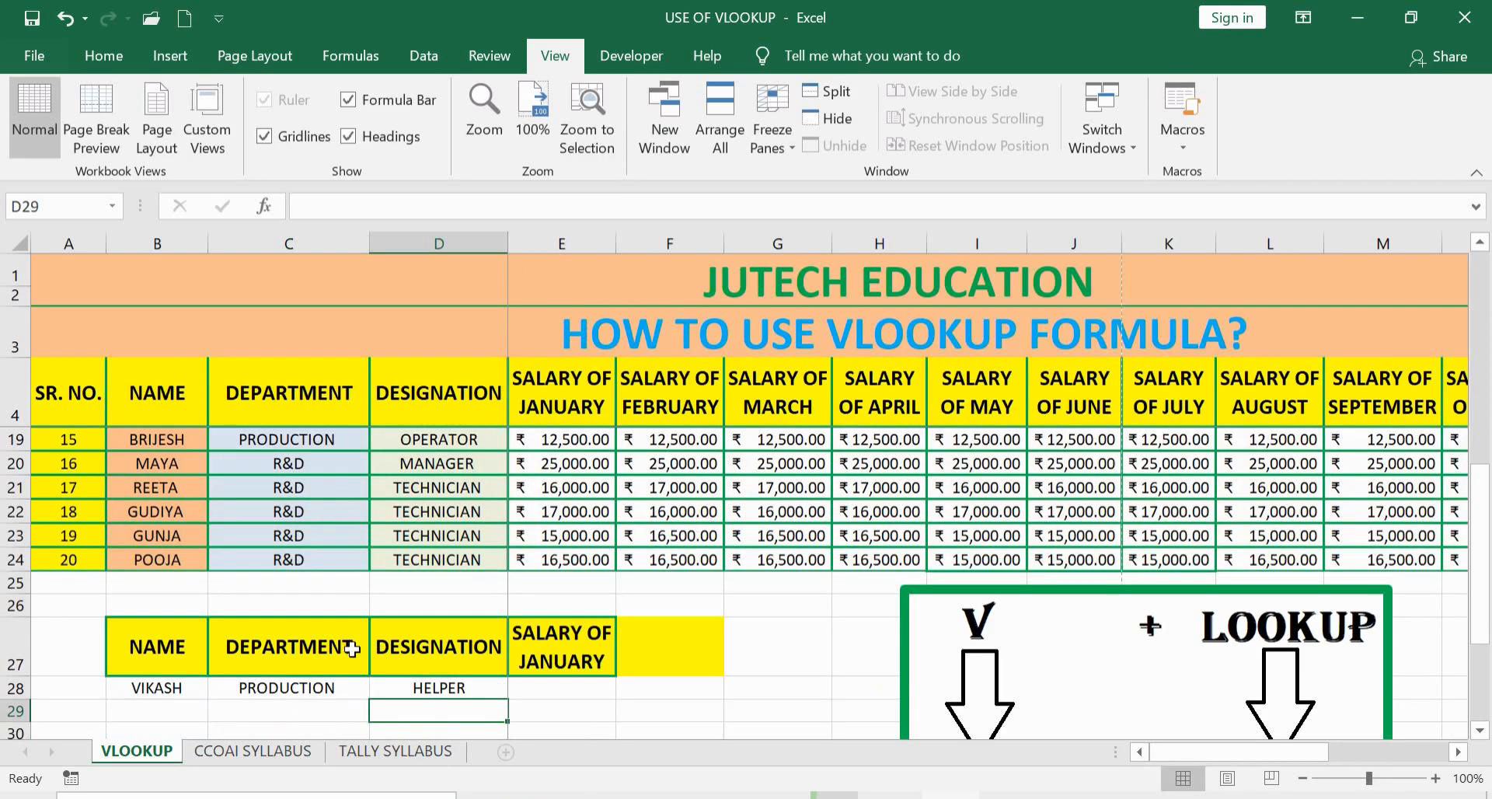
Begin a VLOOKUP formula in E28 under SALARY OF JANUARY, using B28 as the lookup value.
scroll(420, 528, up, 2)
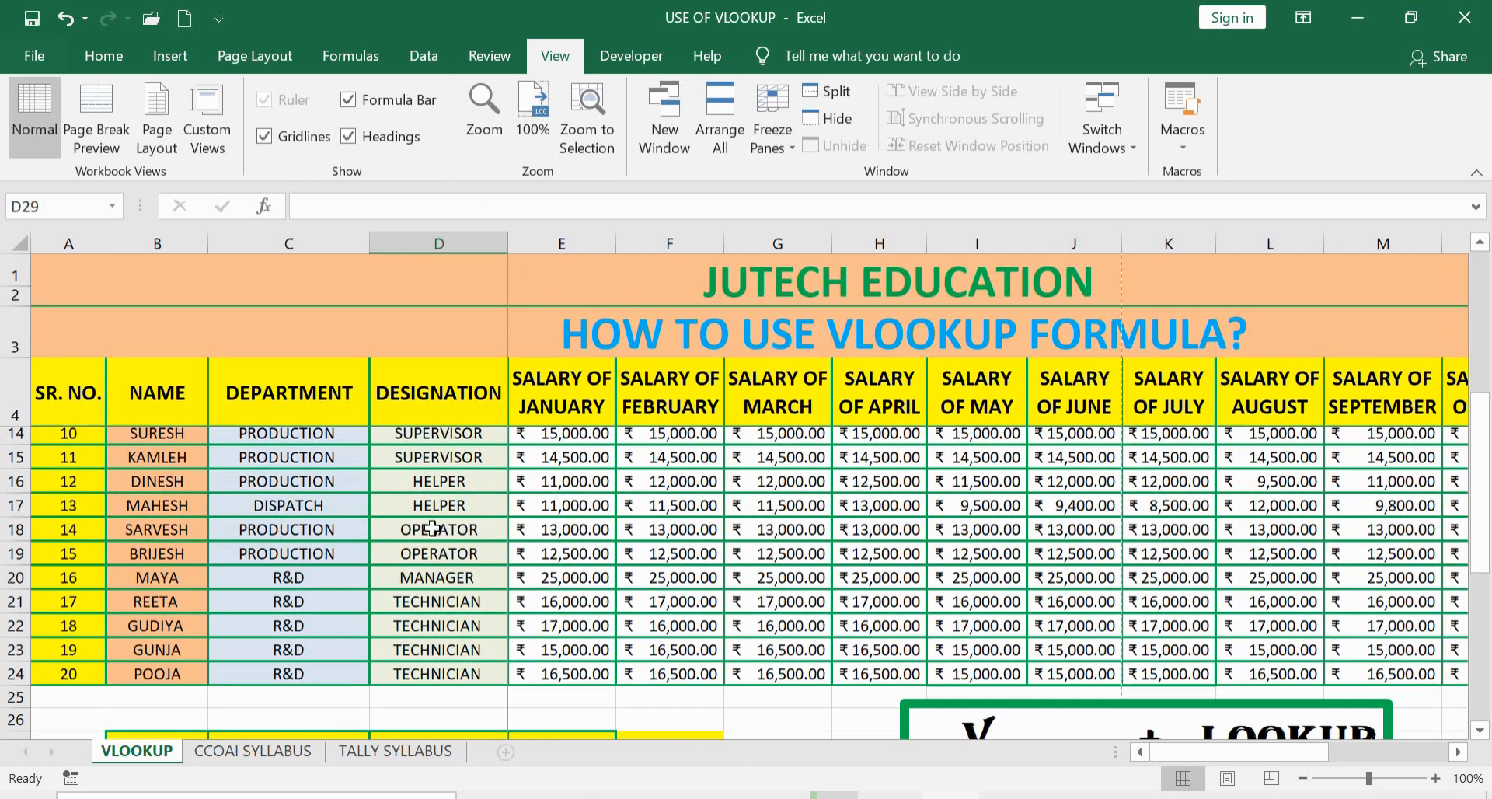
scroll(433, 528, up, 3)
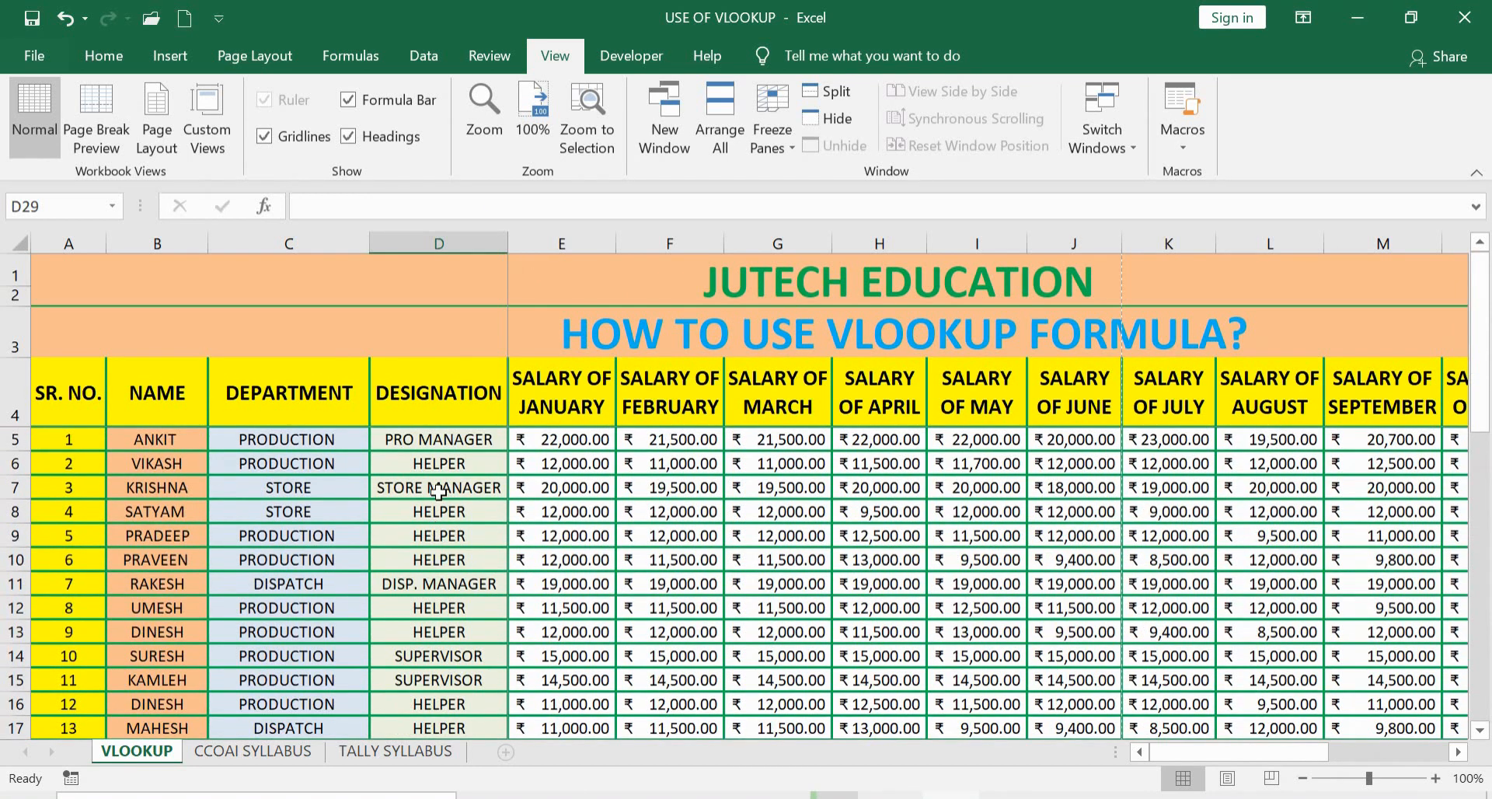
scroll(476, 460, down, 6)
double_click(575, 596)
click(579, 659)
click(575, 591)
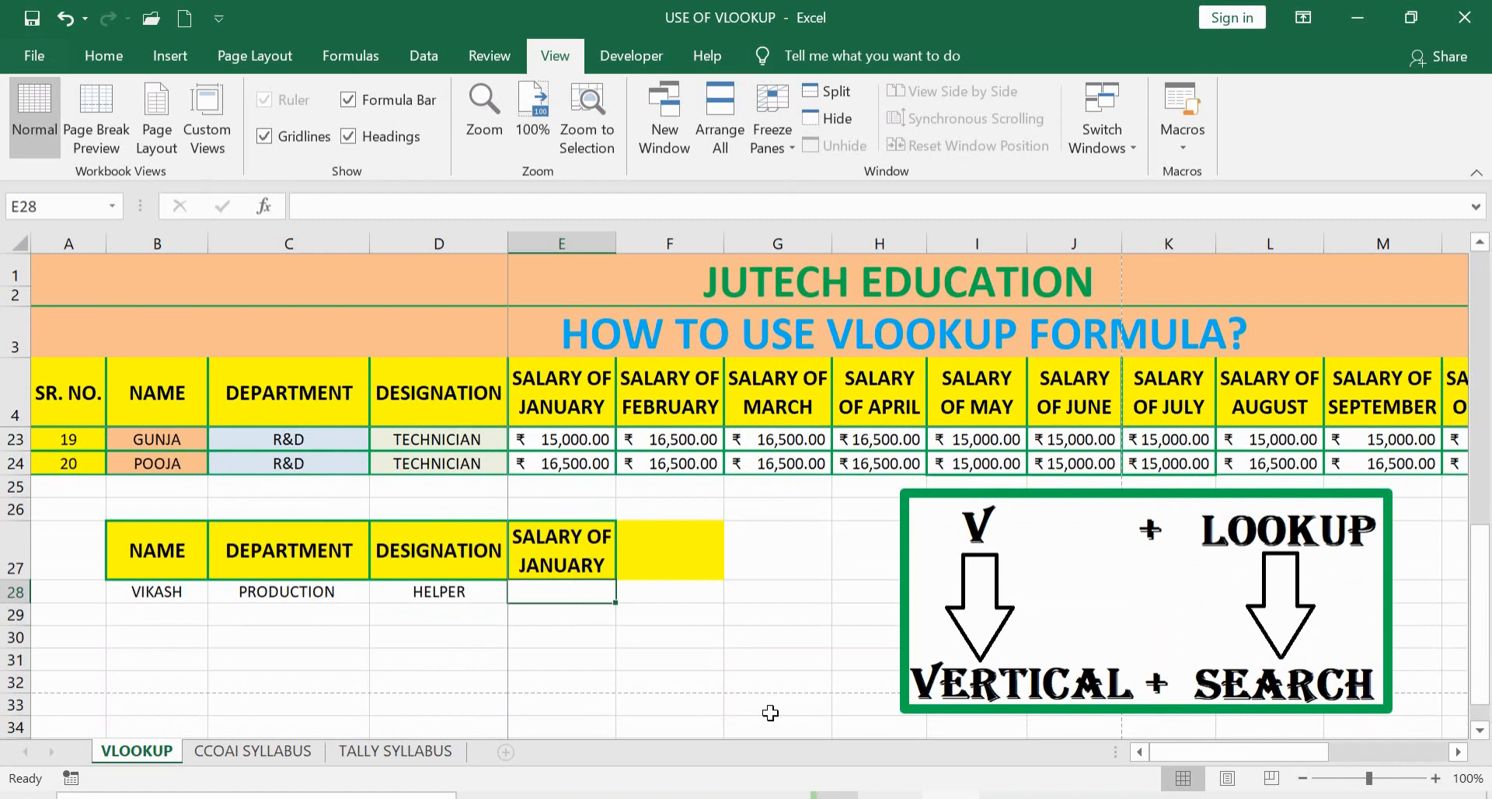
text(=)
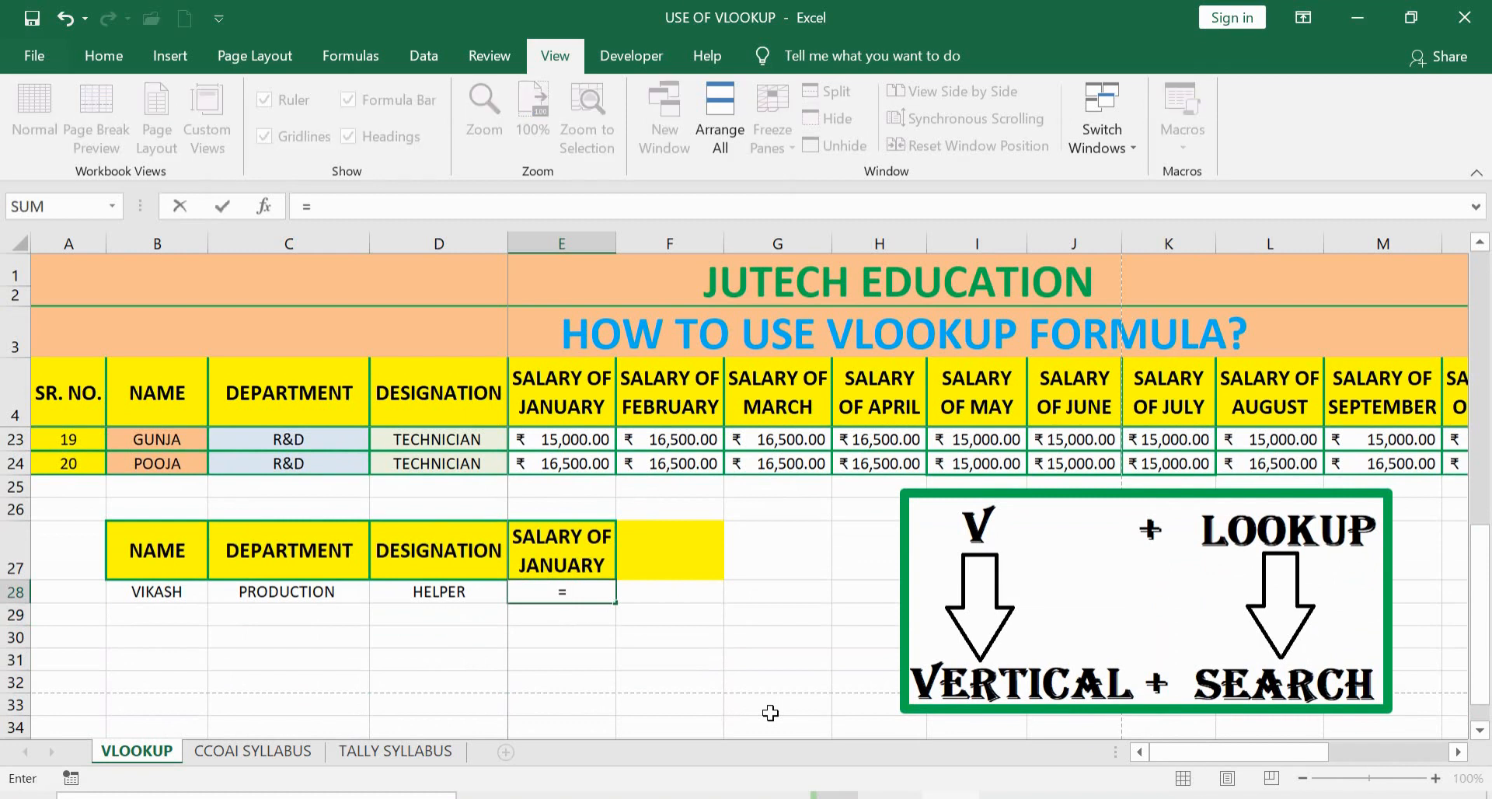
text(VLOO)
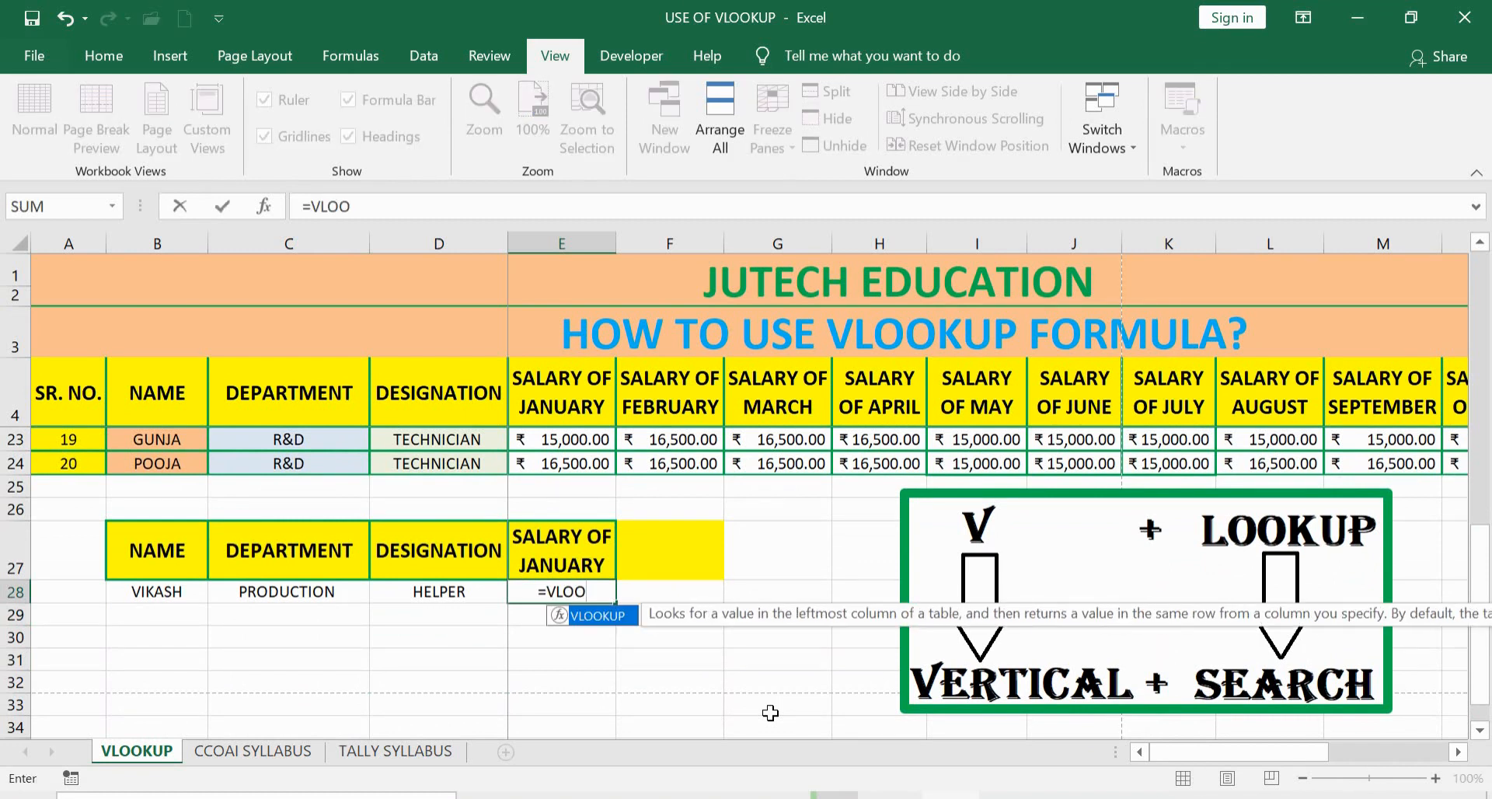
key(Tab)
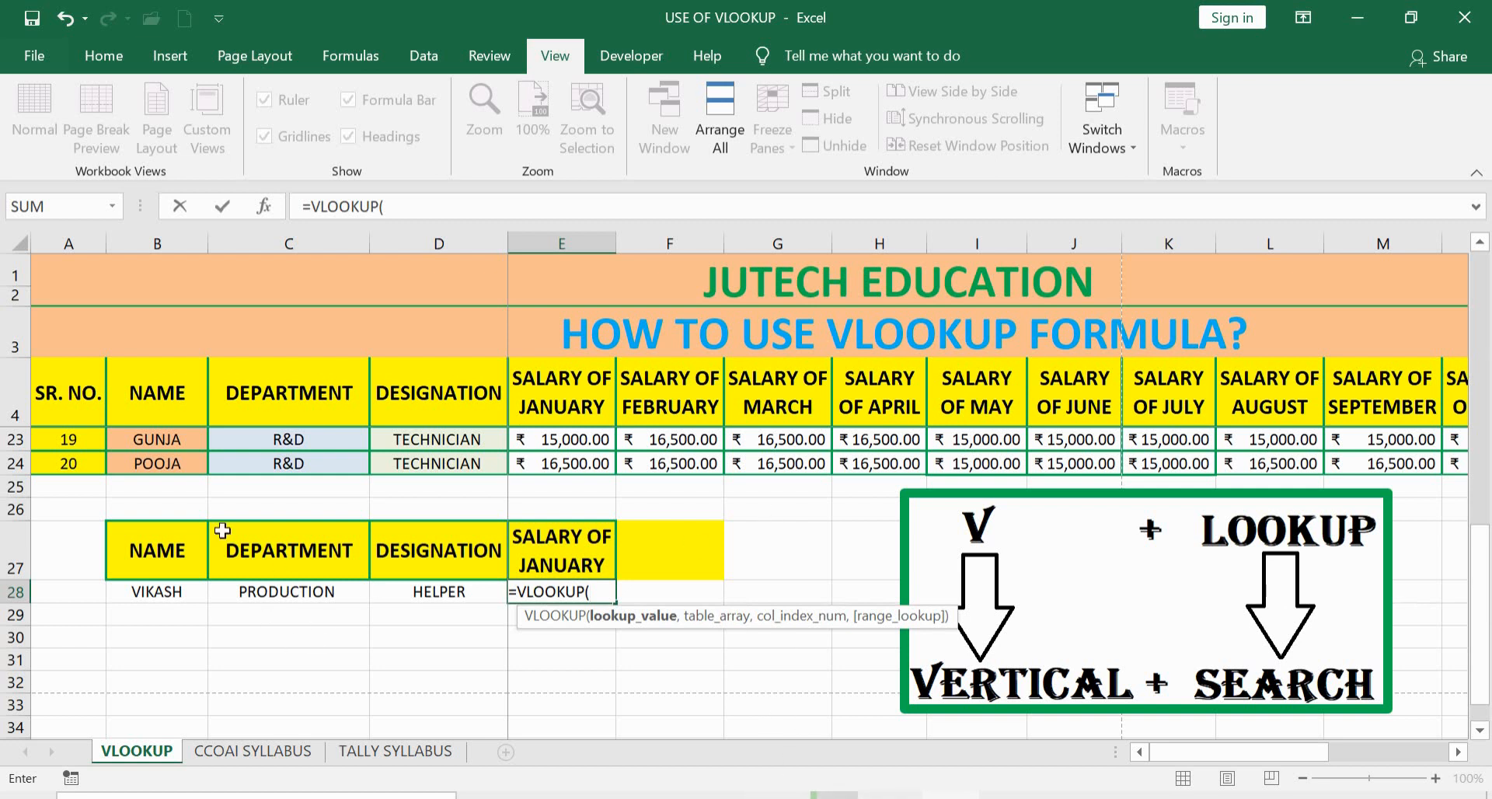
click(160, 591)
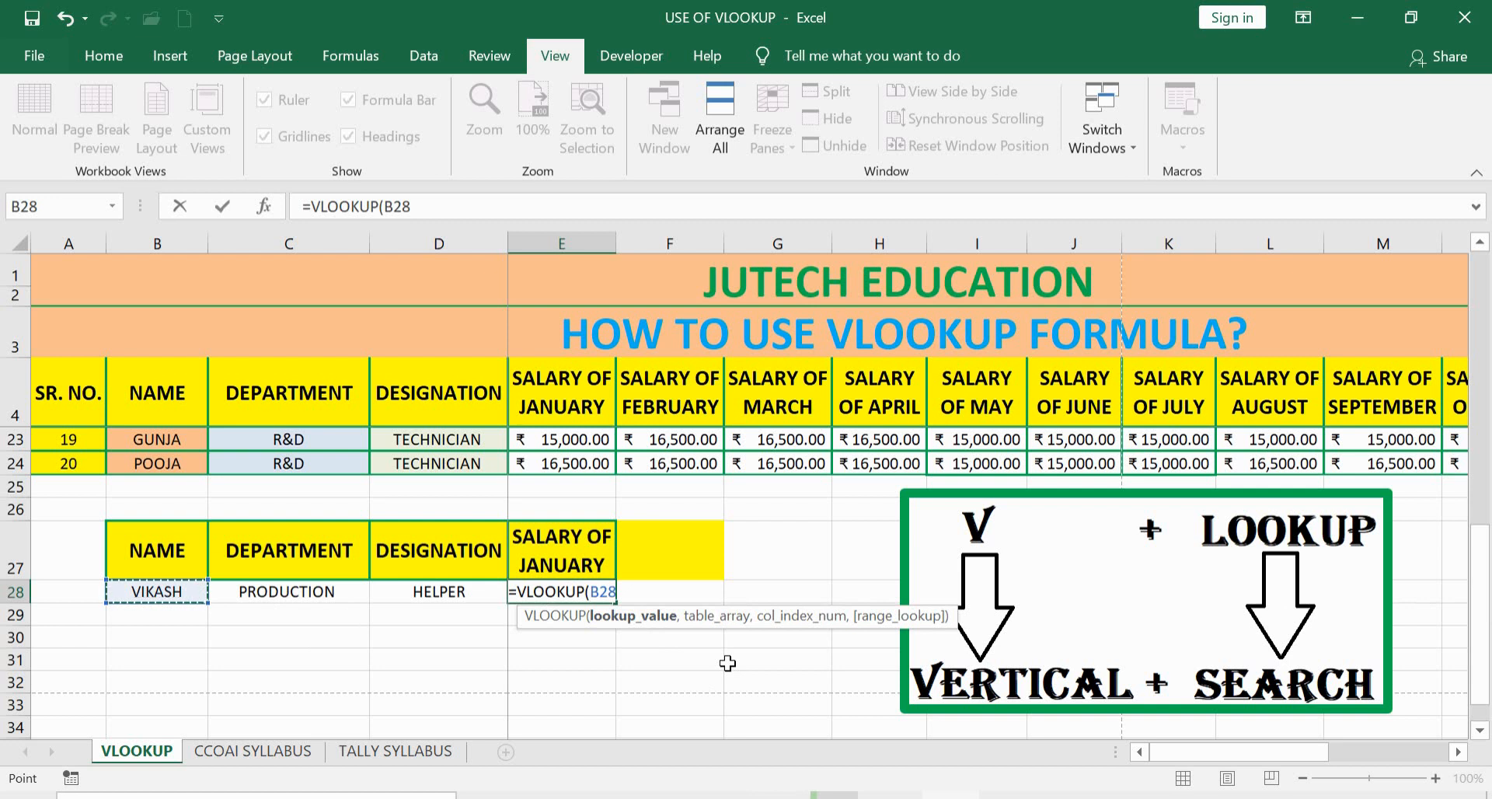
text(,)
Complete the January salary formula with table array B4:P24, column index 4 and range lookup 0 for an exact match.
scroll(450, 628, up, 6)
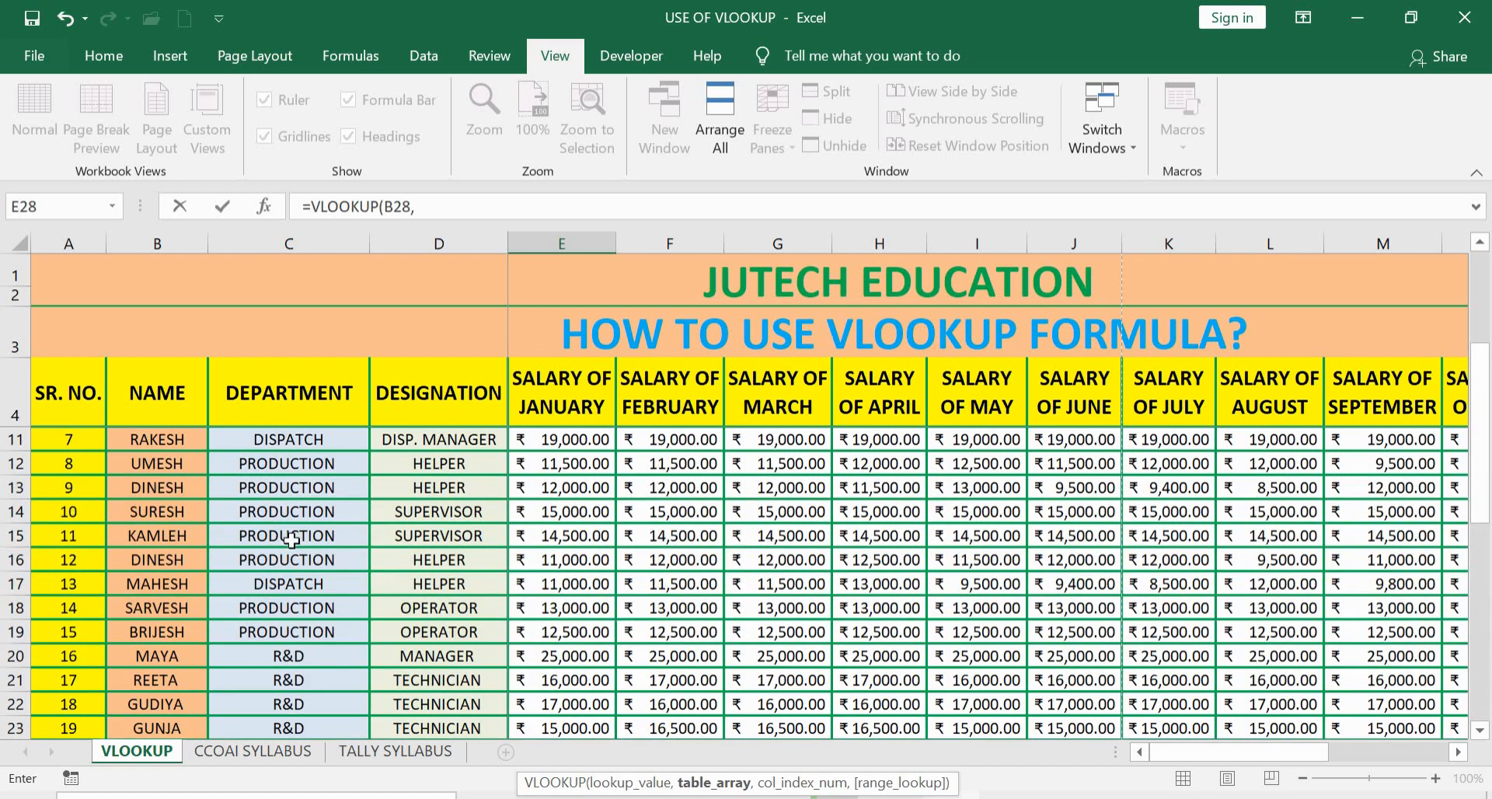
drag(155, 389, 1325, 605)
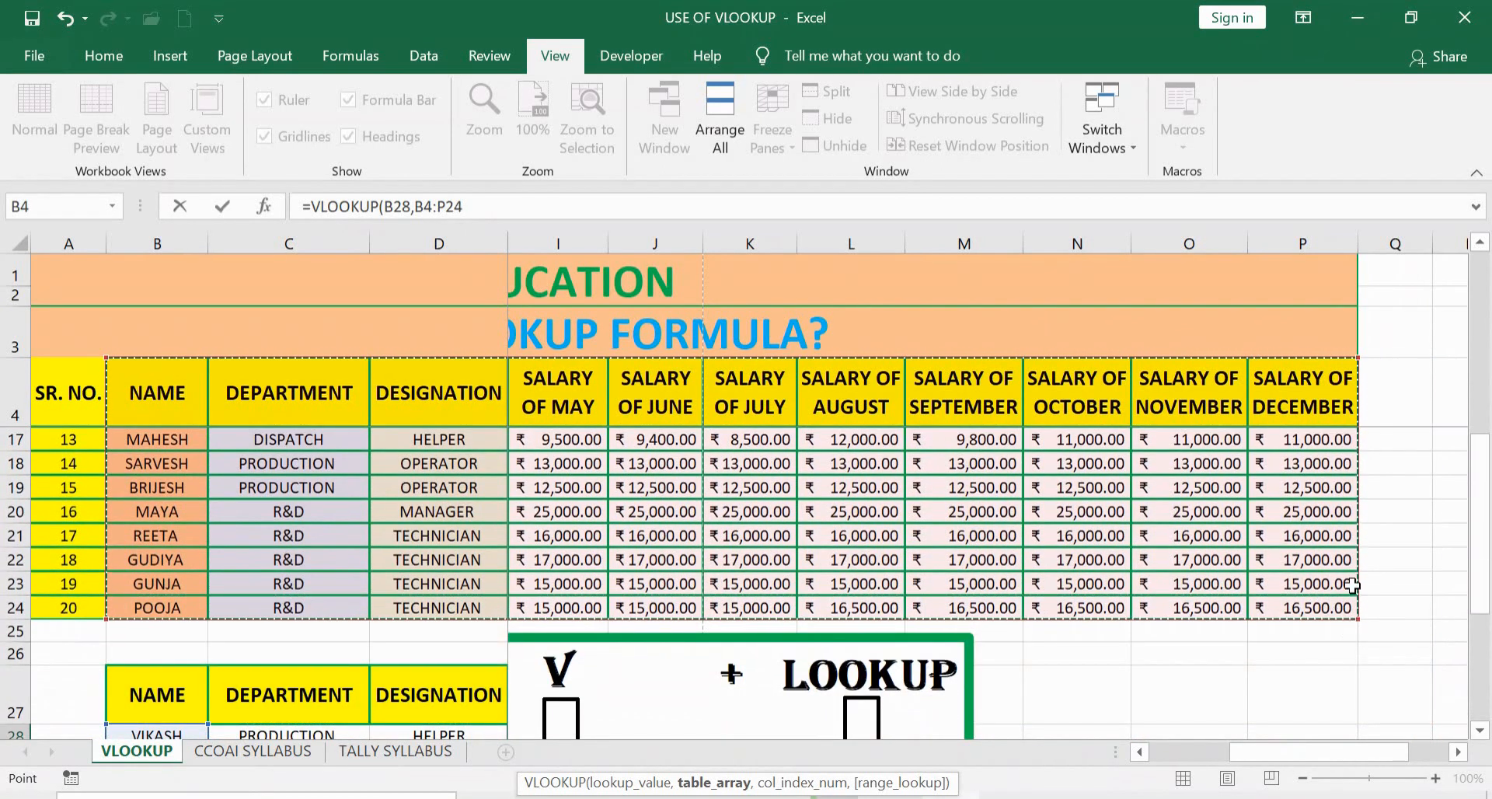
text(,4)
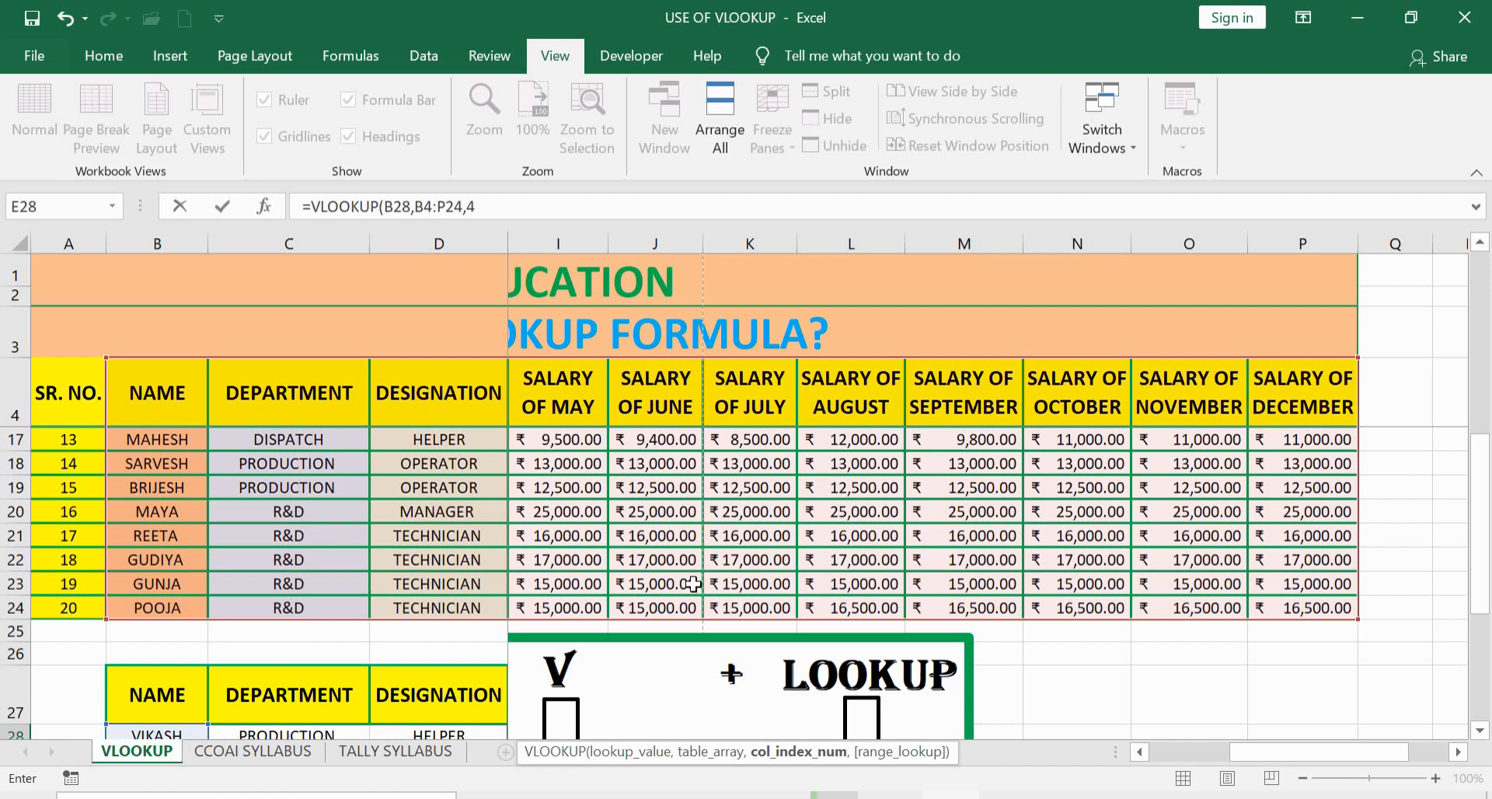
text(,)
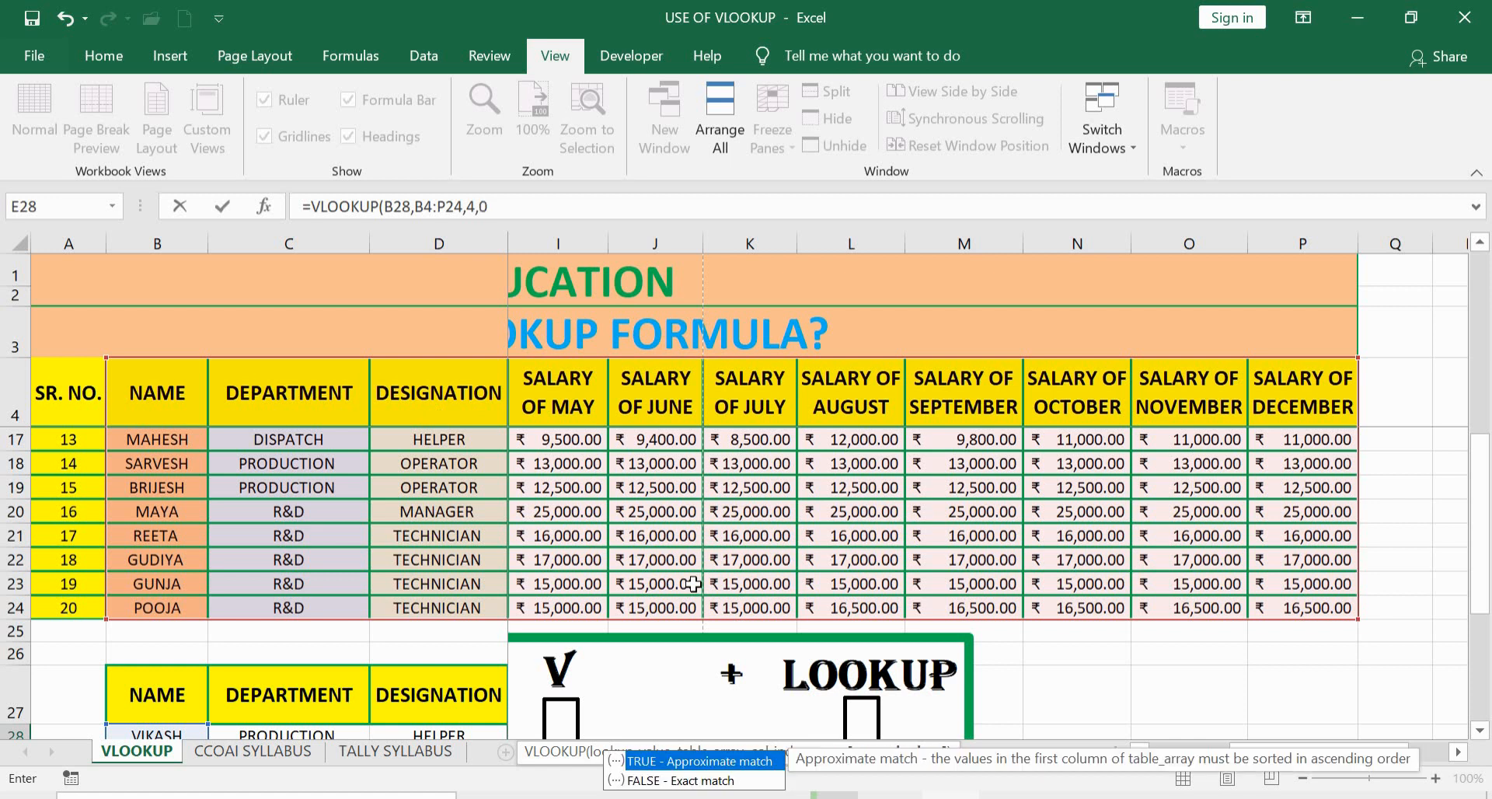
text(0)
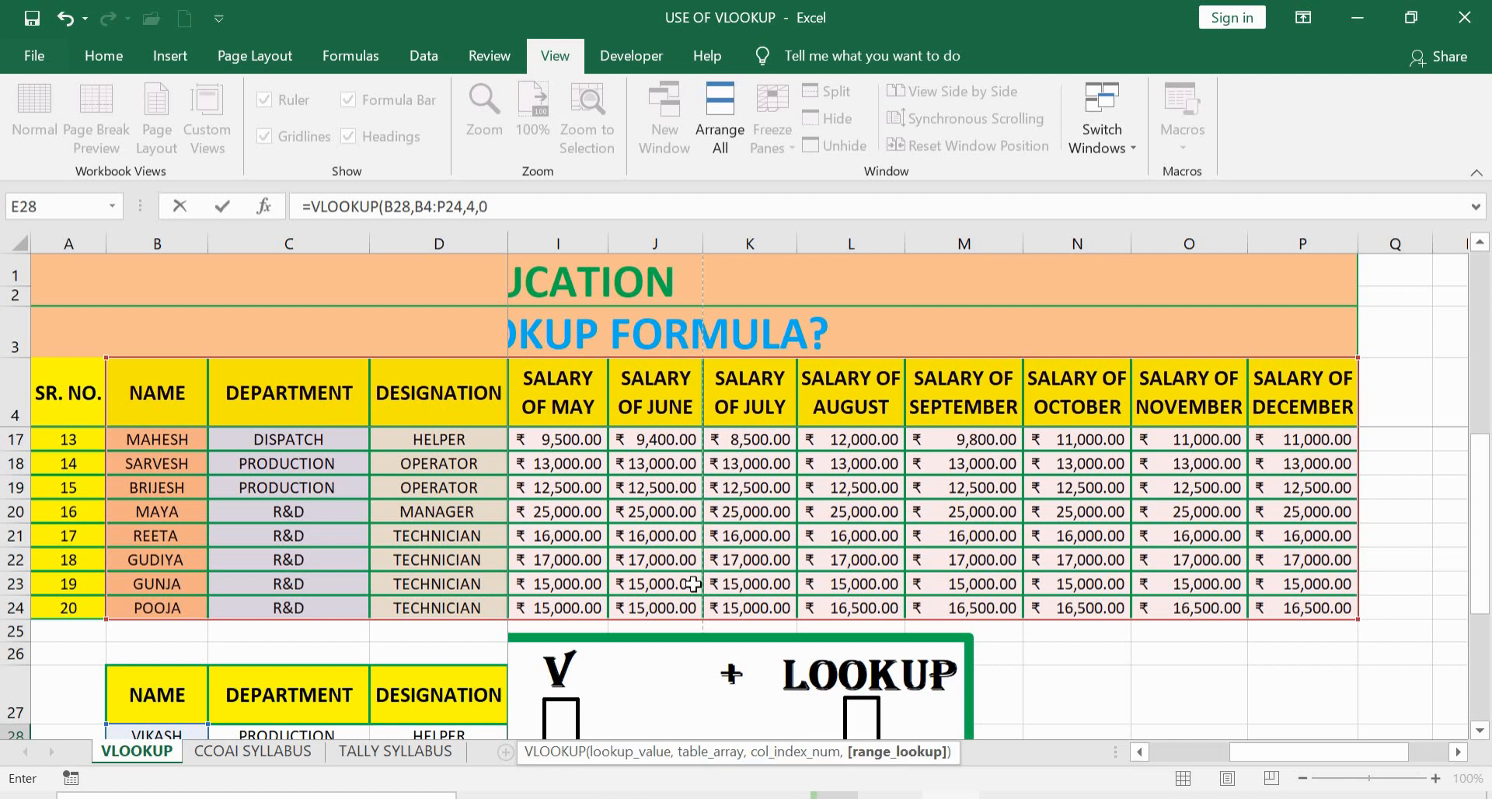
key(Return)
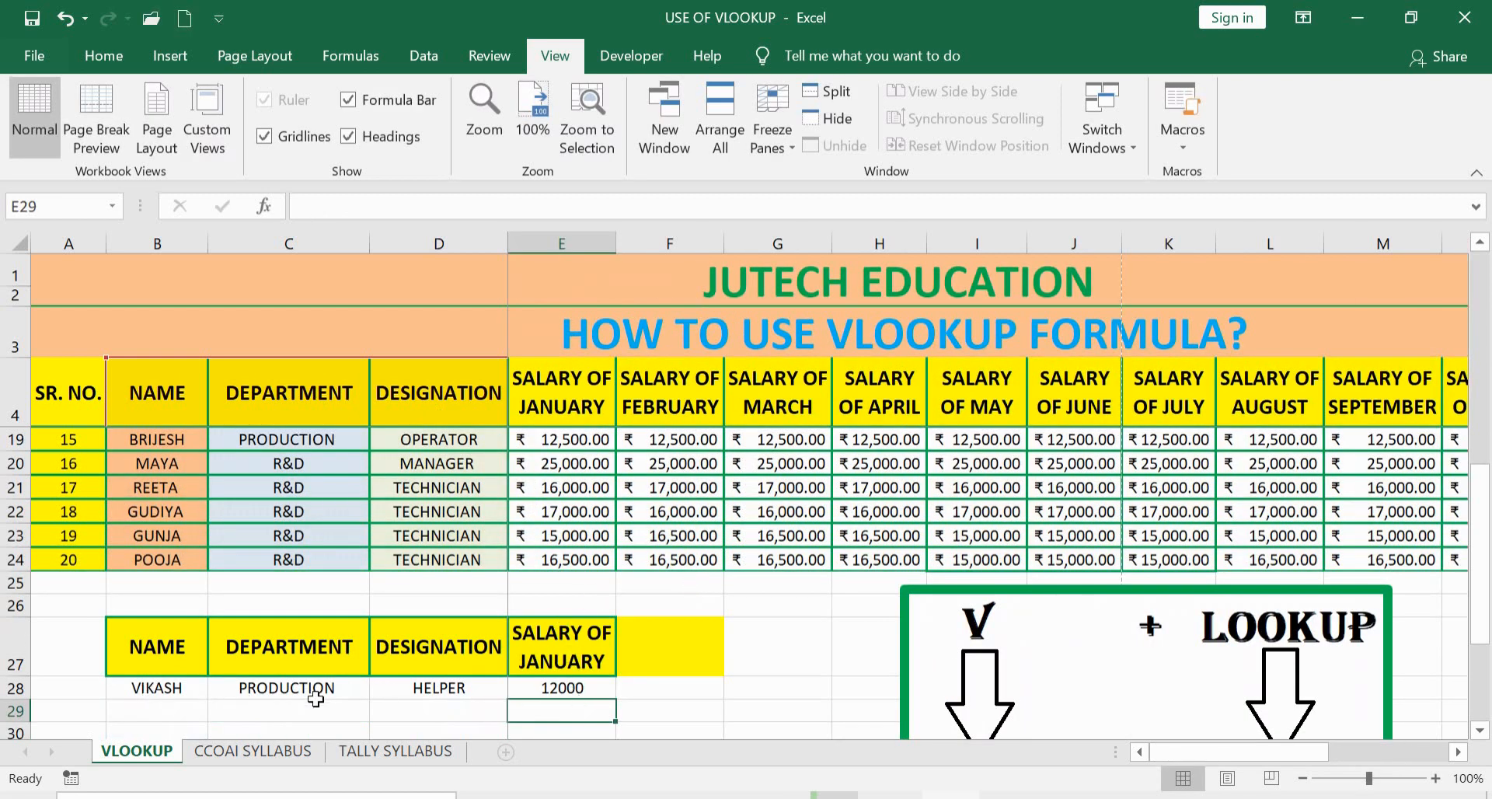
key(Up)
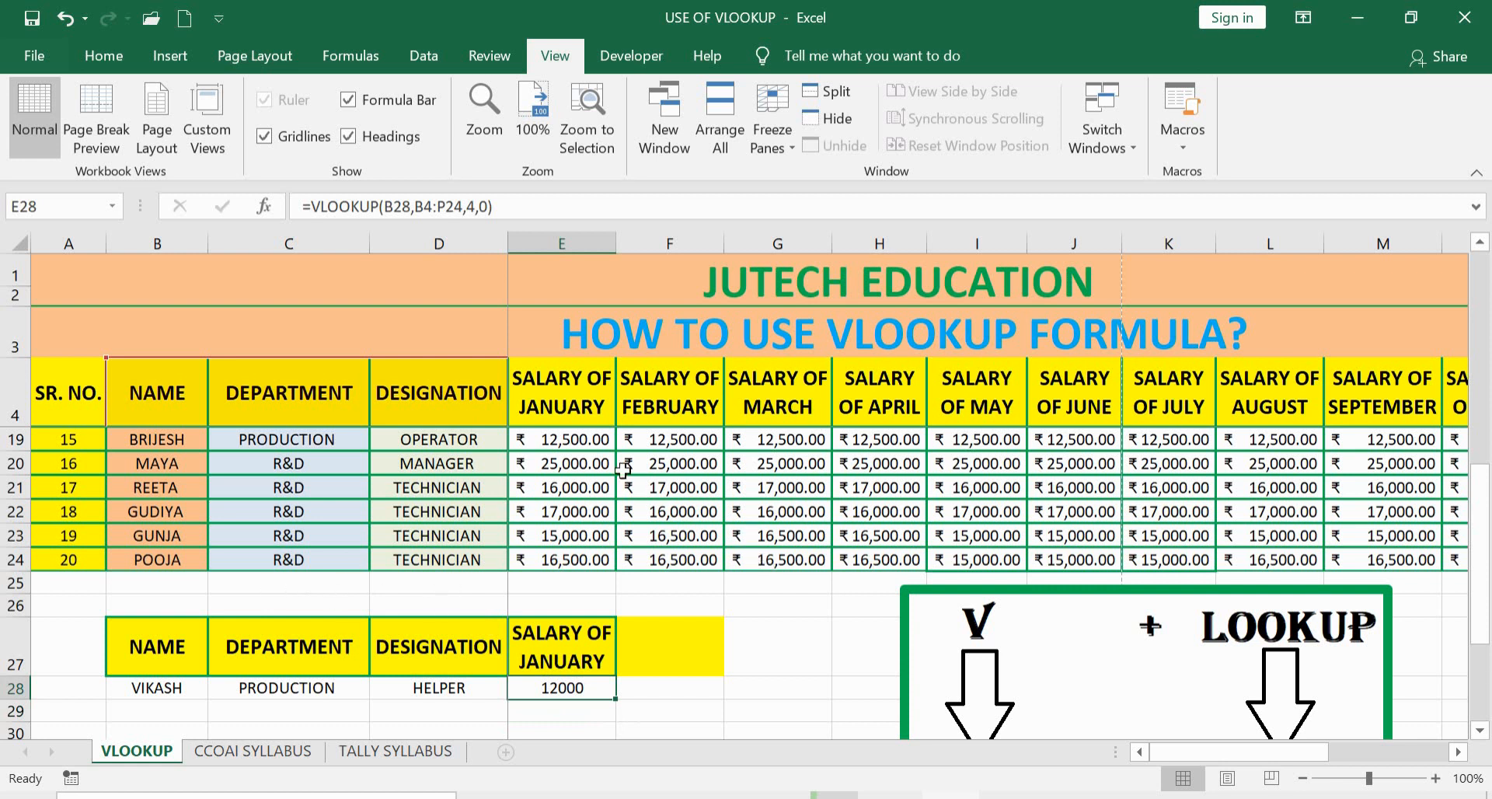
Copy the SALARY OF FEBRUARY header from F4 into F27 of the lookup table.
click(669, 643)
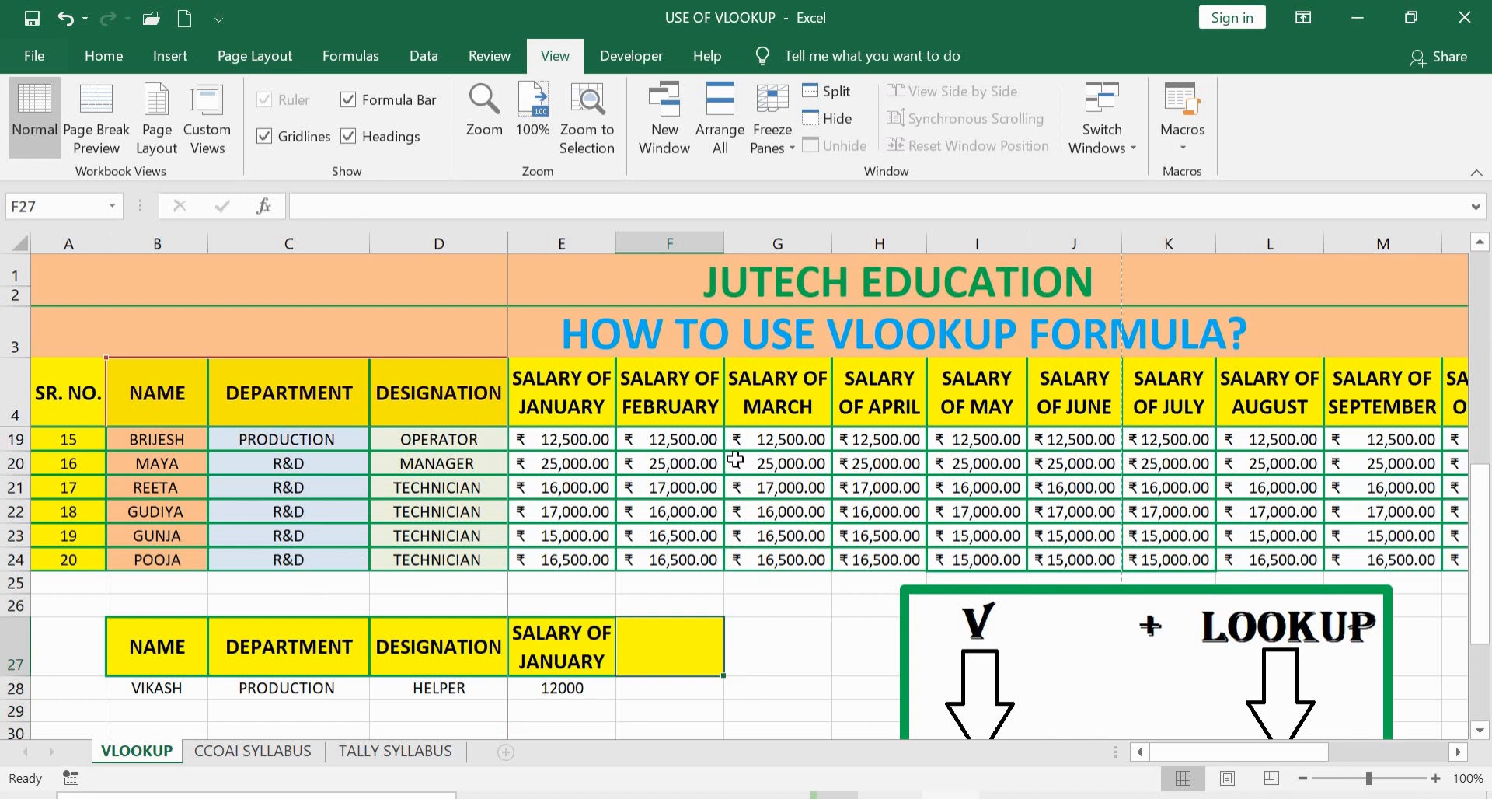
click(684, 412)
key(ctrl+c)
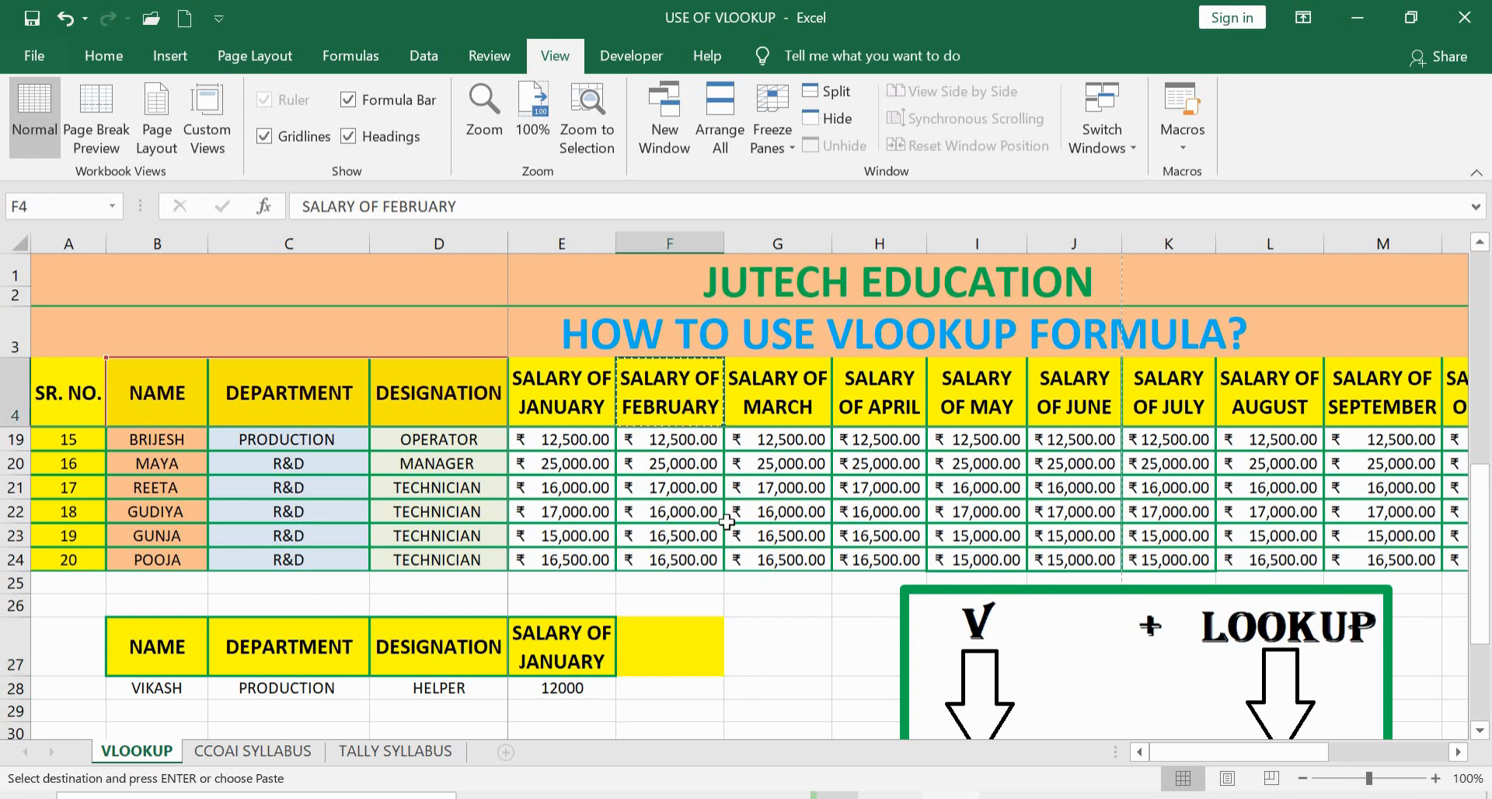
click(683, 646)
key(Return)
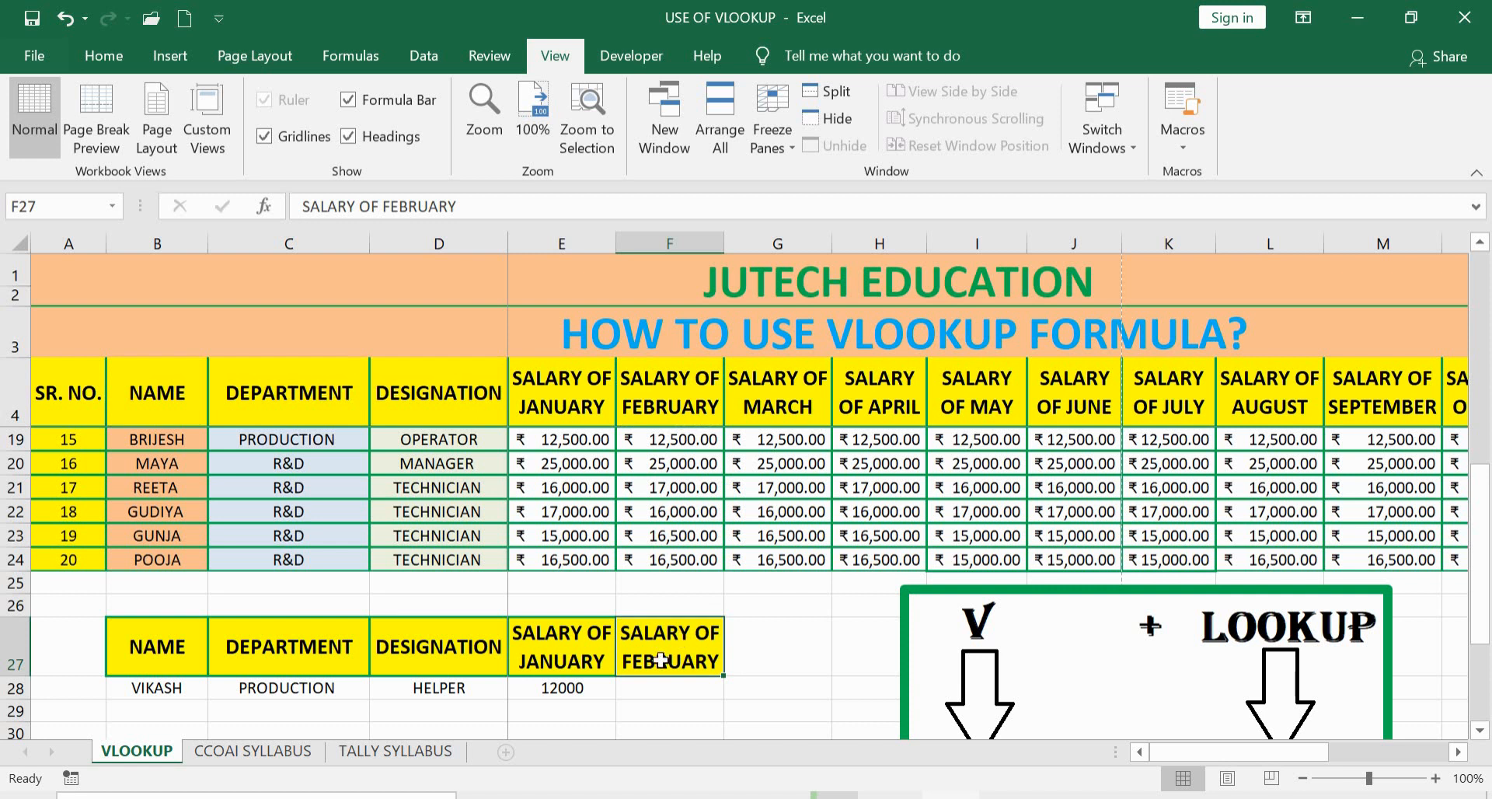
Begin a VLOOKUP formula in F28 under SALARY OF FEBRUARY, using B28 as the lookup value.
click(661, 688)
text(=)
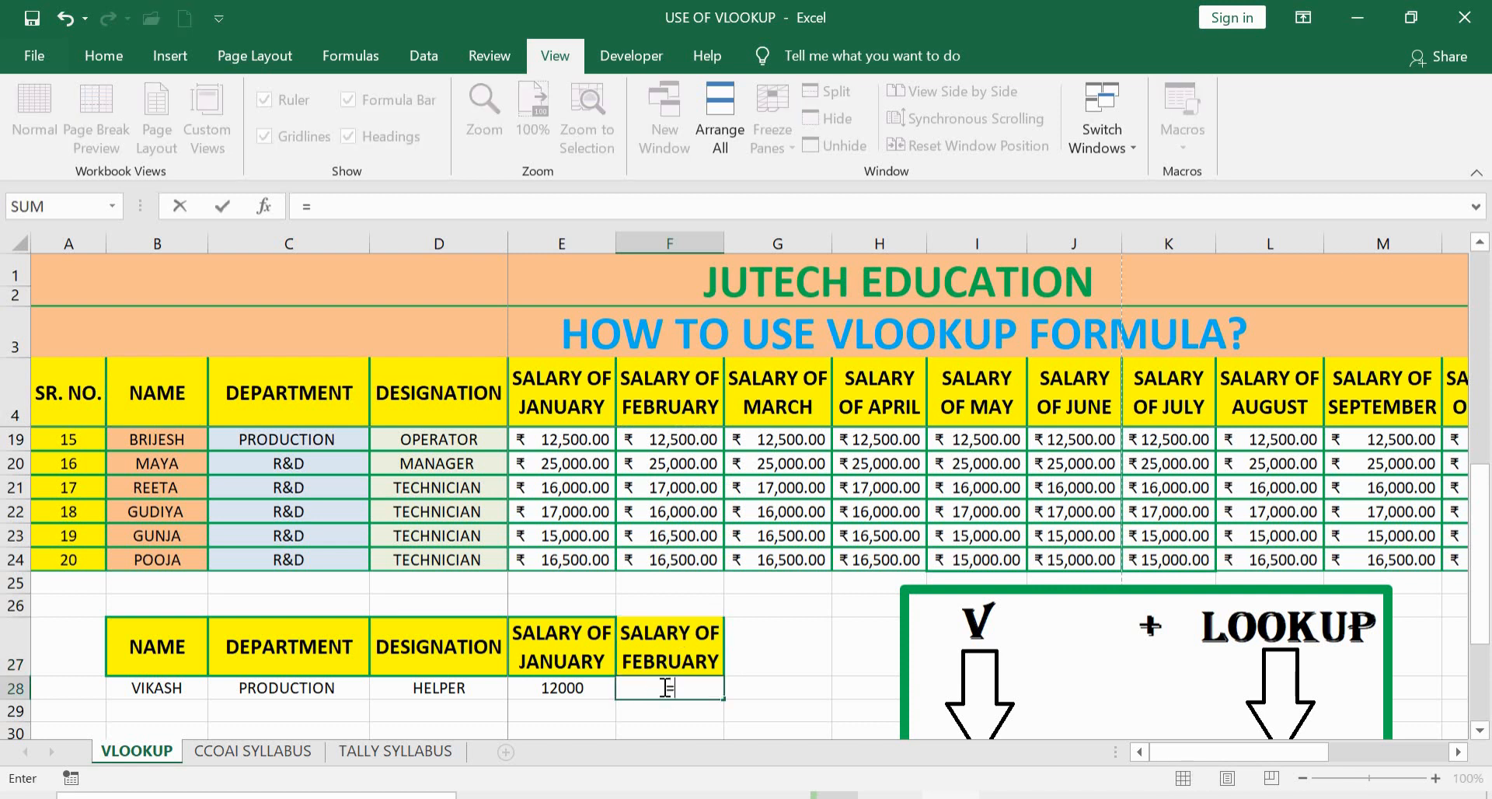
text(VLOOKUP)
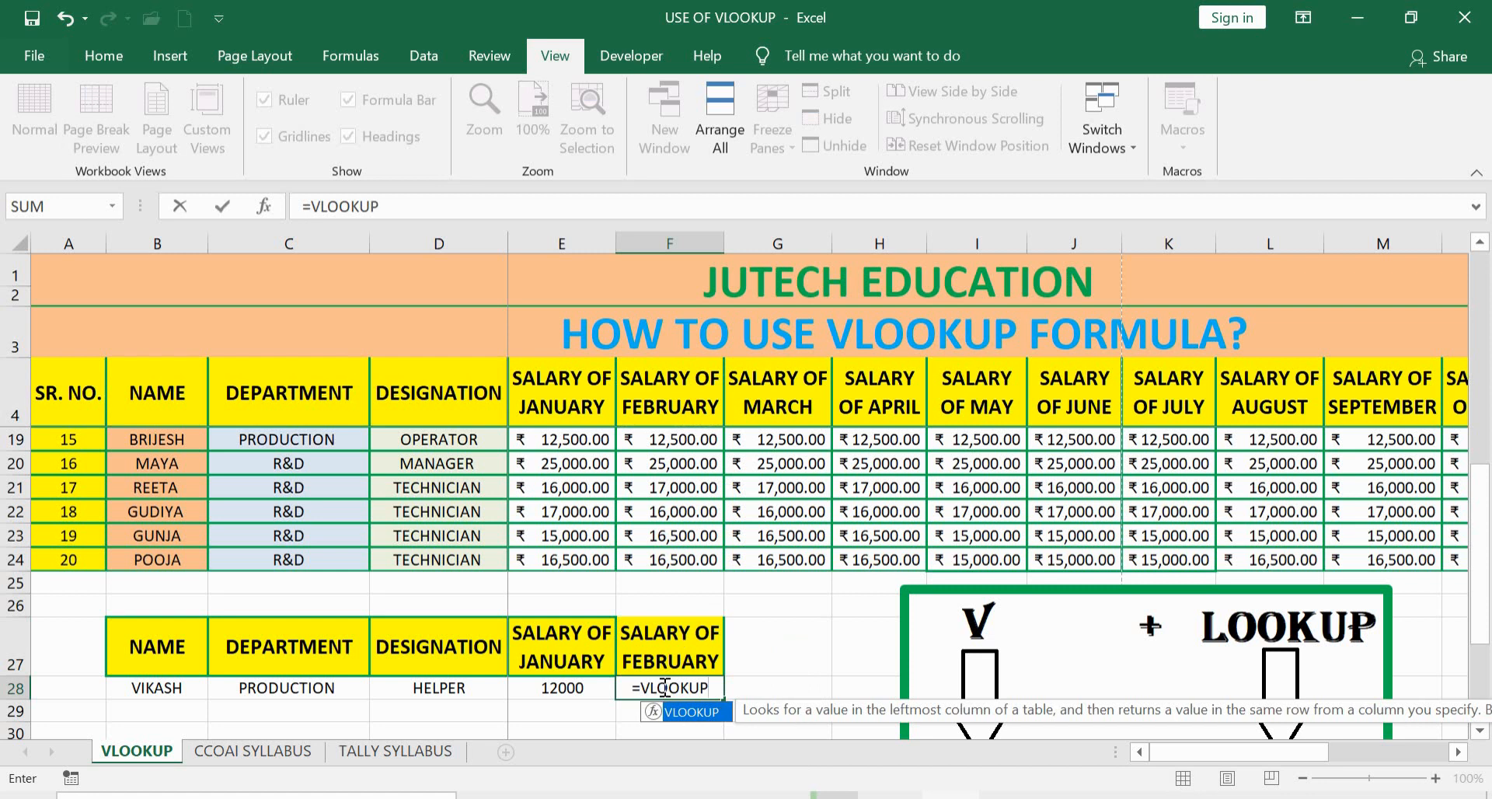
text(()
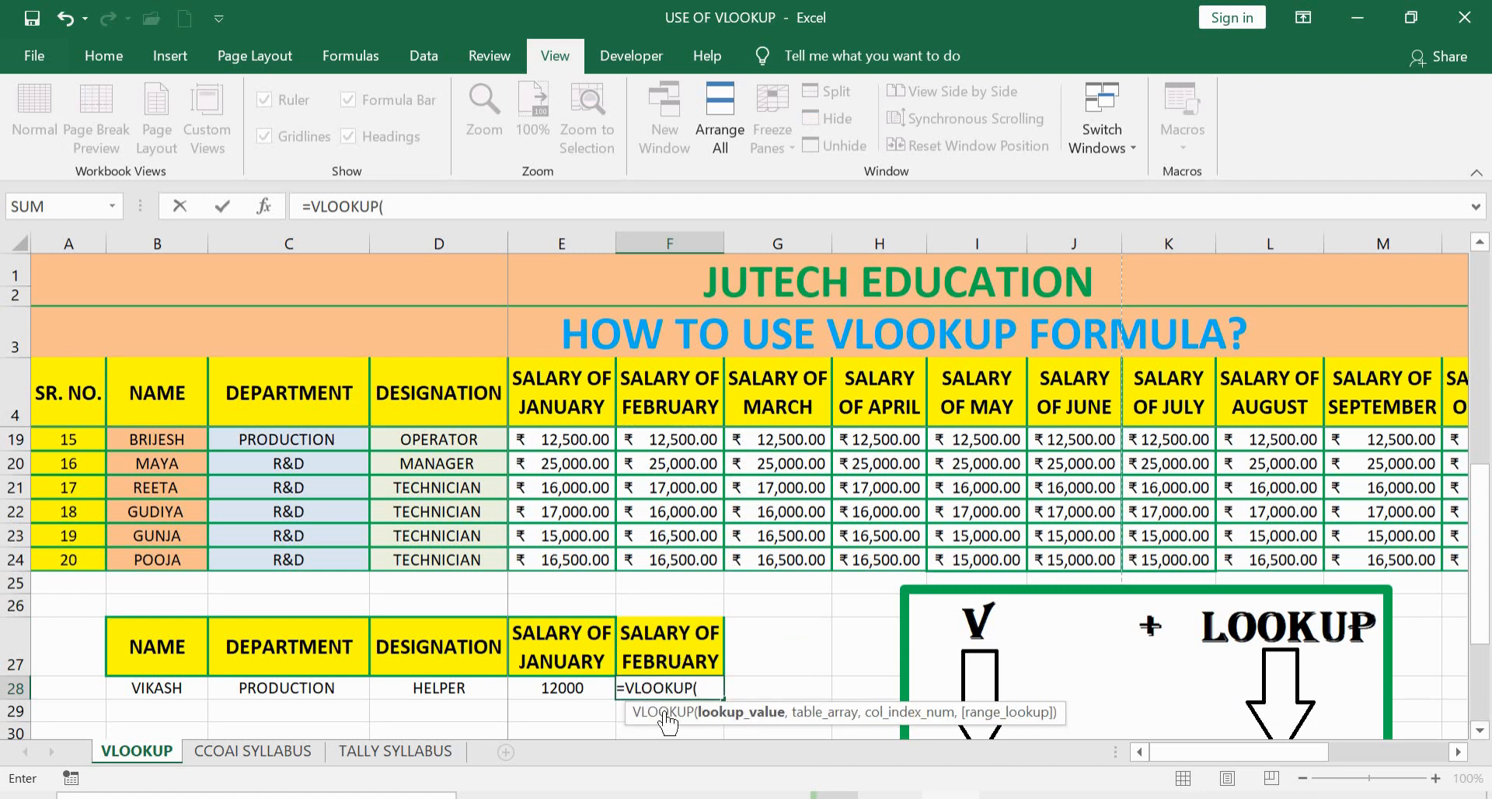
click(159, 689)
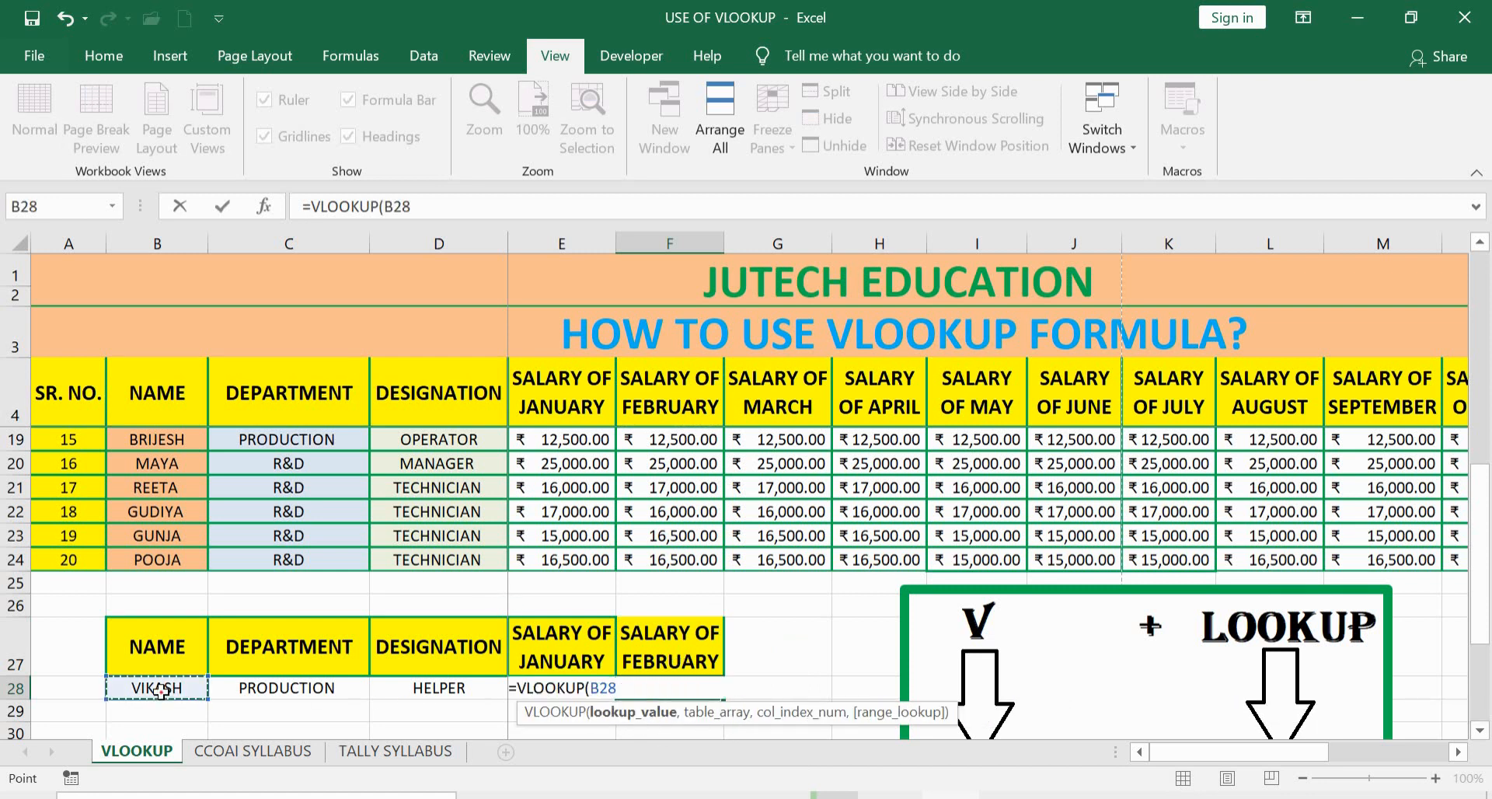
text(,)
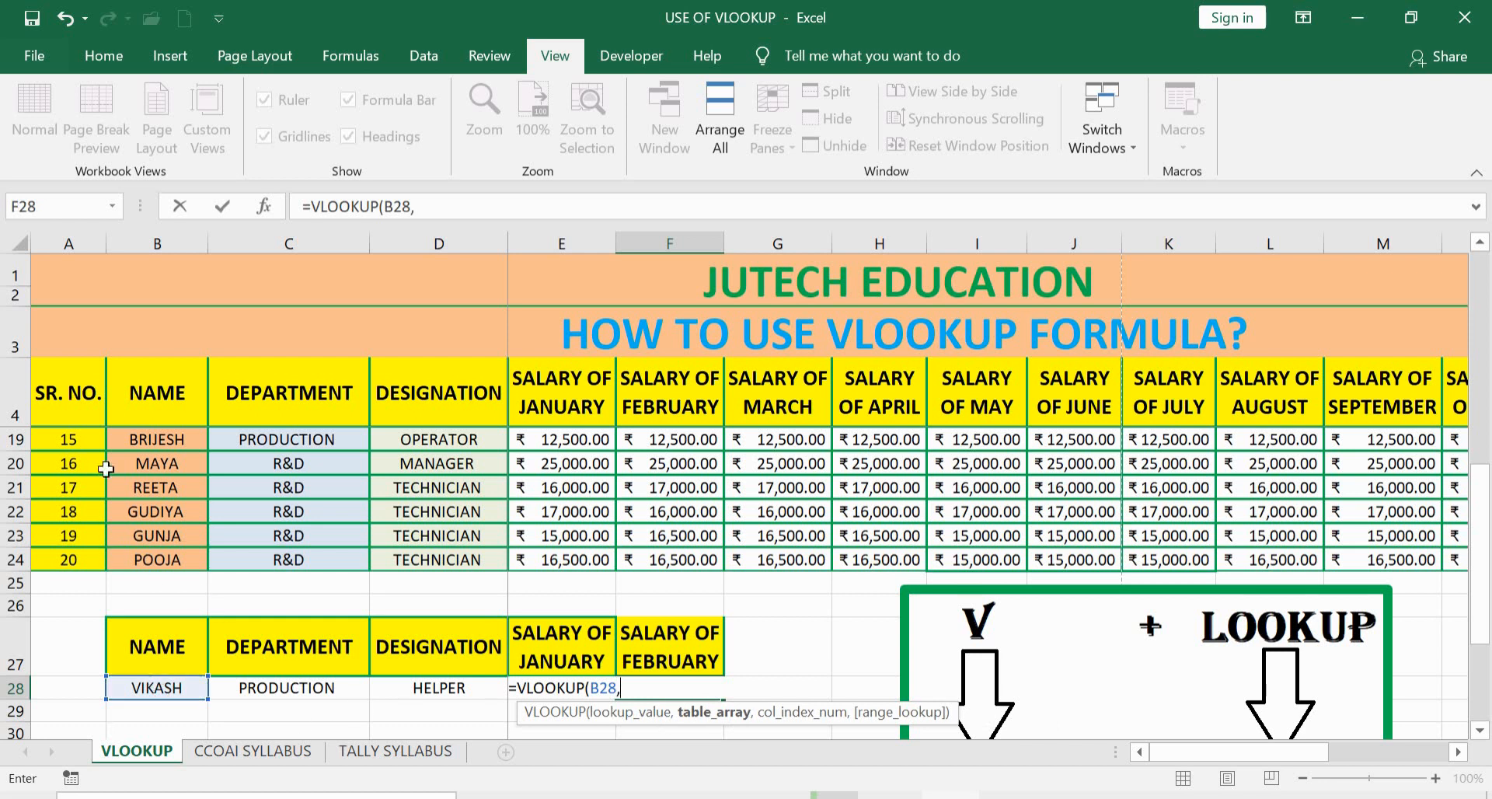
Complete the February salary formula in F28 with table array B4:P24, column index 5 and range lookup 0 for an exact match.
scroll(106, 468, up, 5)
drag(159, 392, 1116, 608)
text(,)
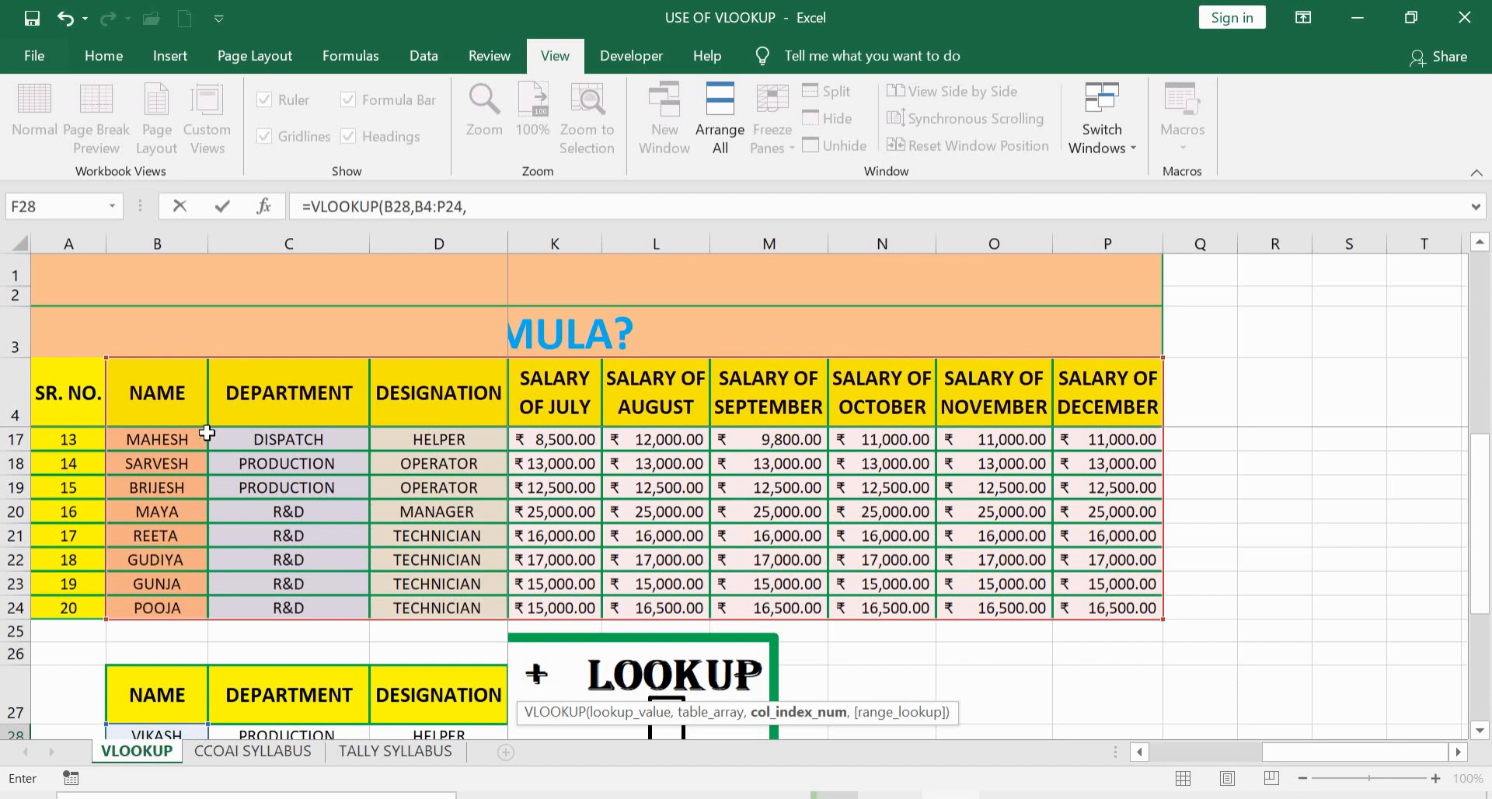
text(5,)
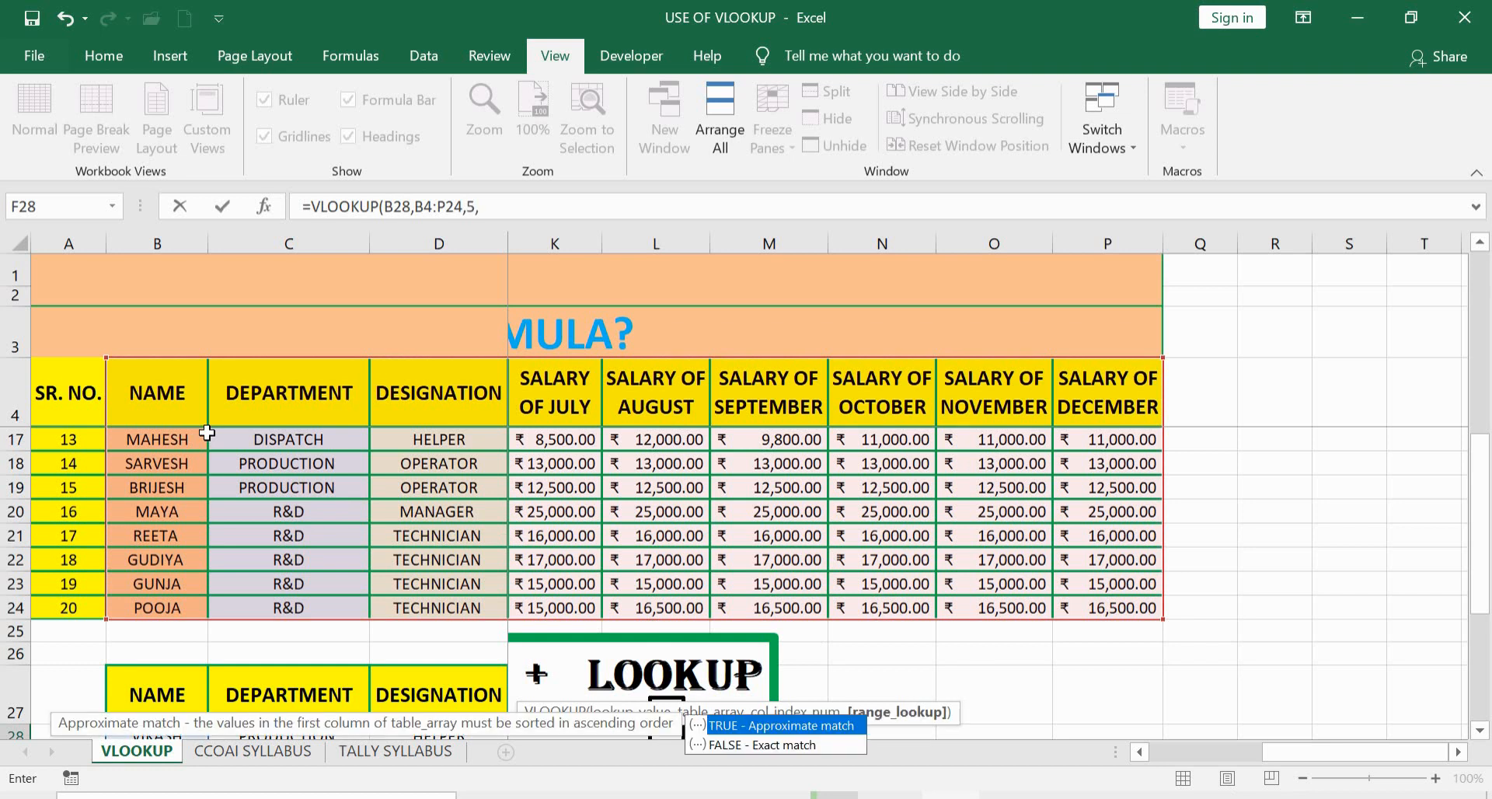
text())
key(Return)
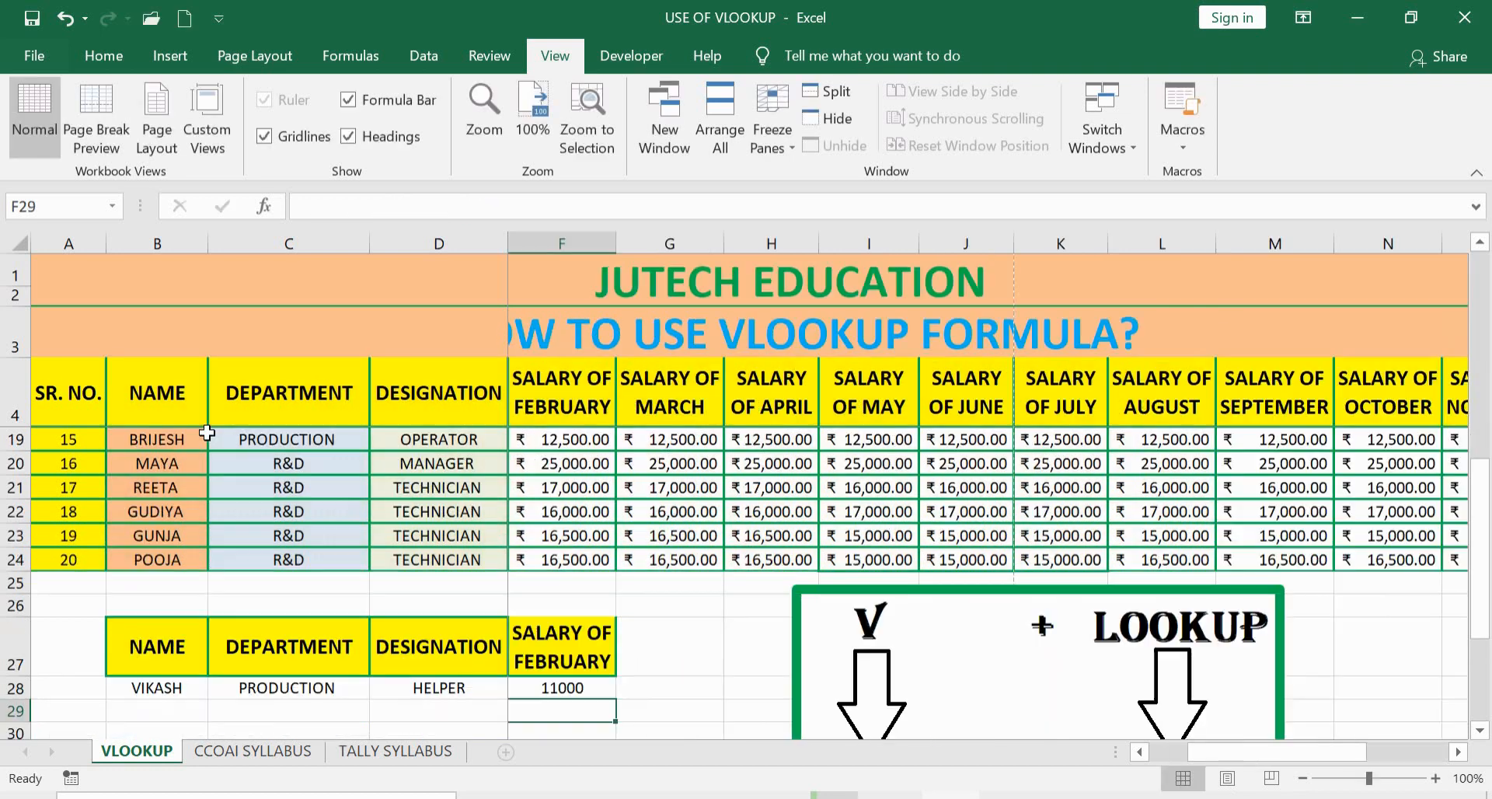
scroll(622, 664, down, 2)
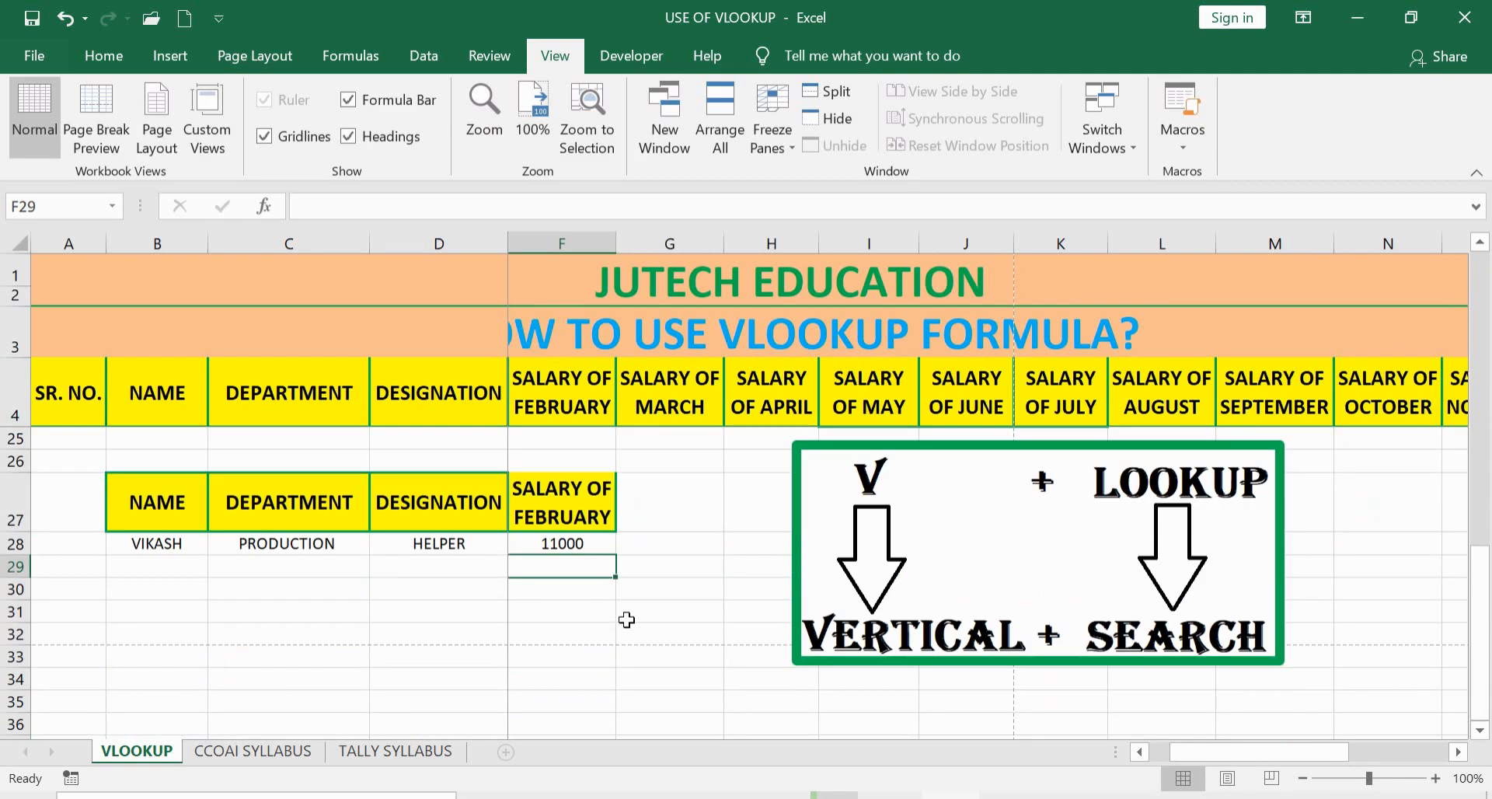
click(572, 546)
Test the lookup by copying the employee name from B24 into the lookup cell B28.
scroll(614, 618, up, 2)
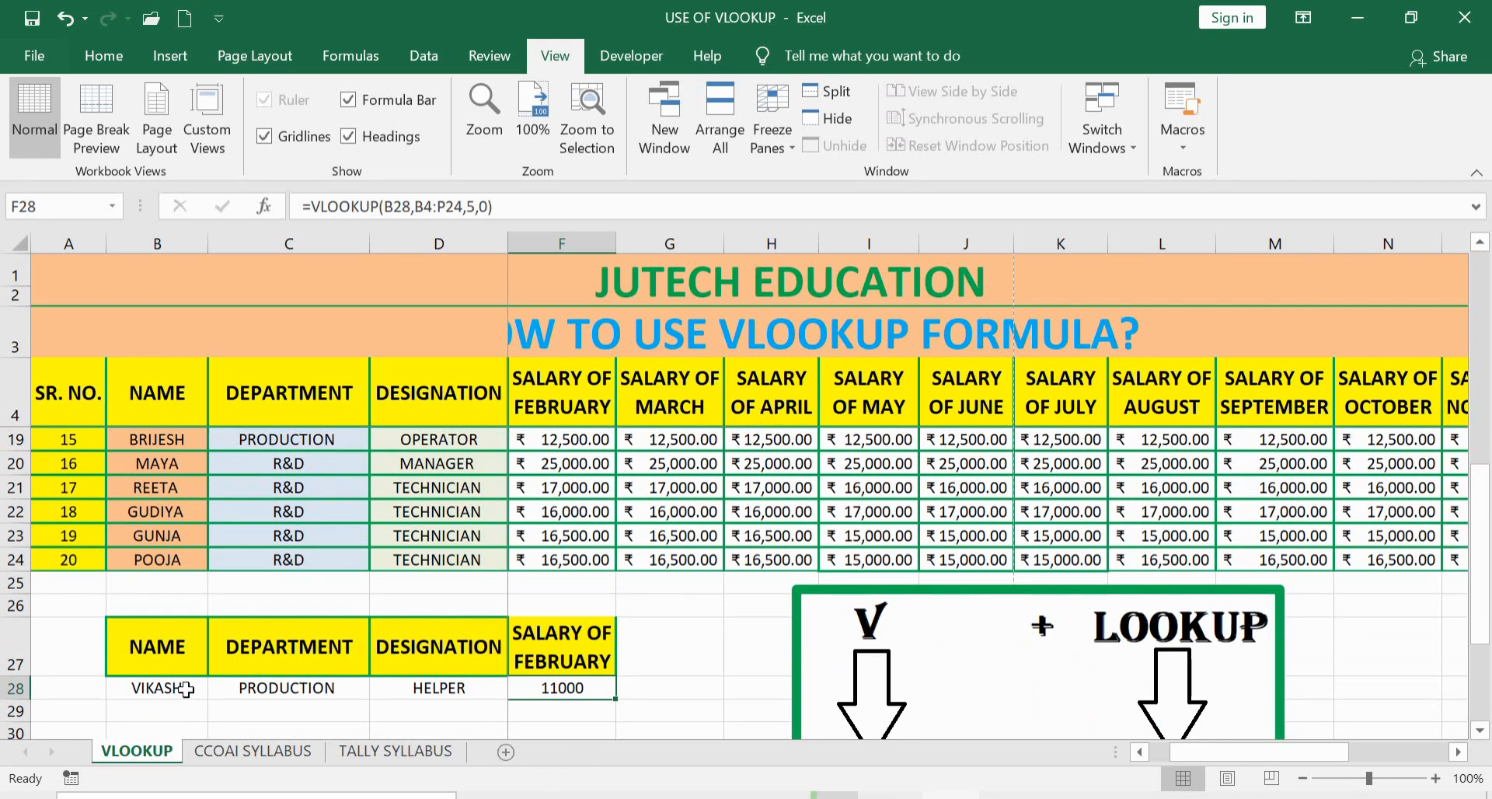
click(173, 558)
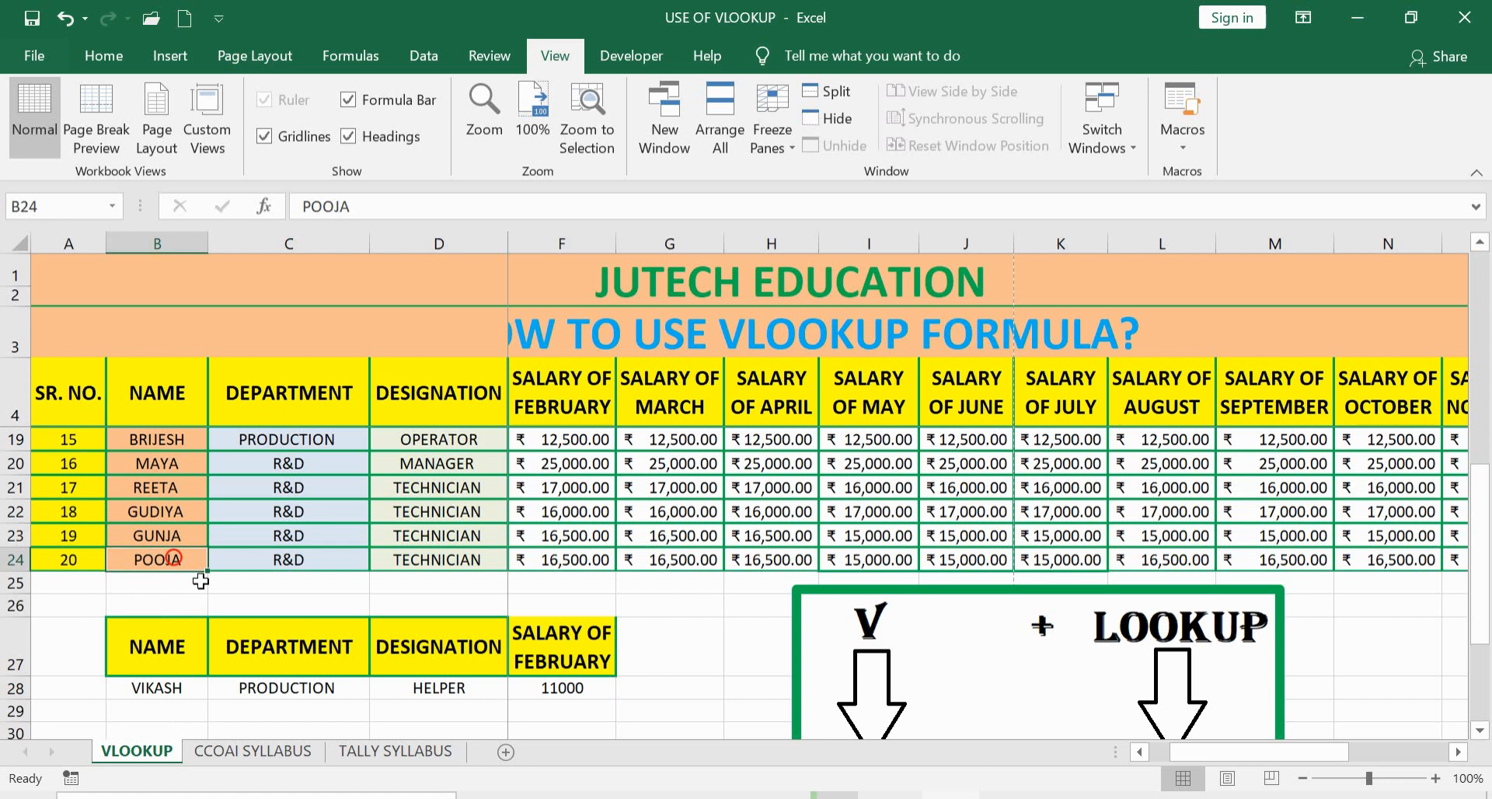
key(ctrl+c)
click(154, 689)
key(Return)
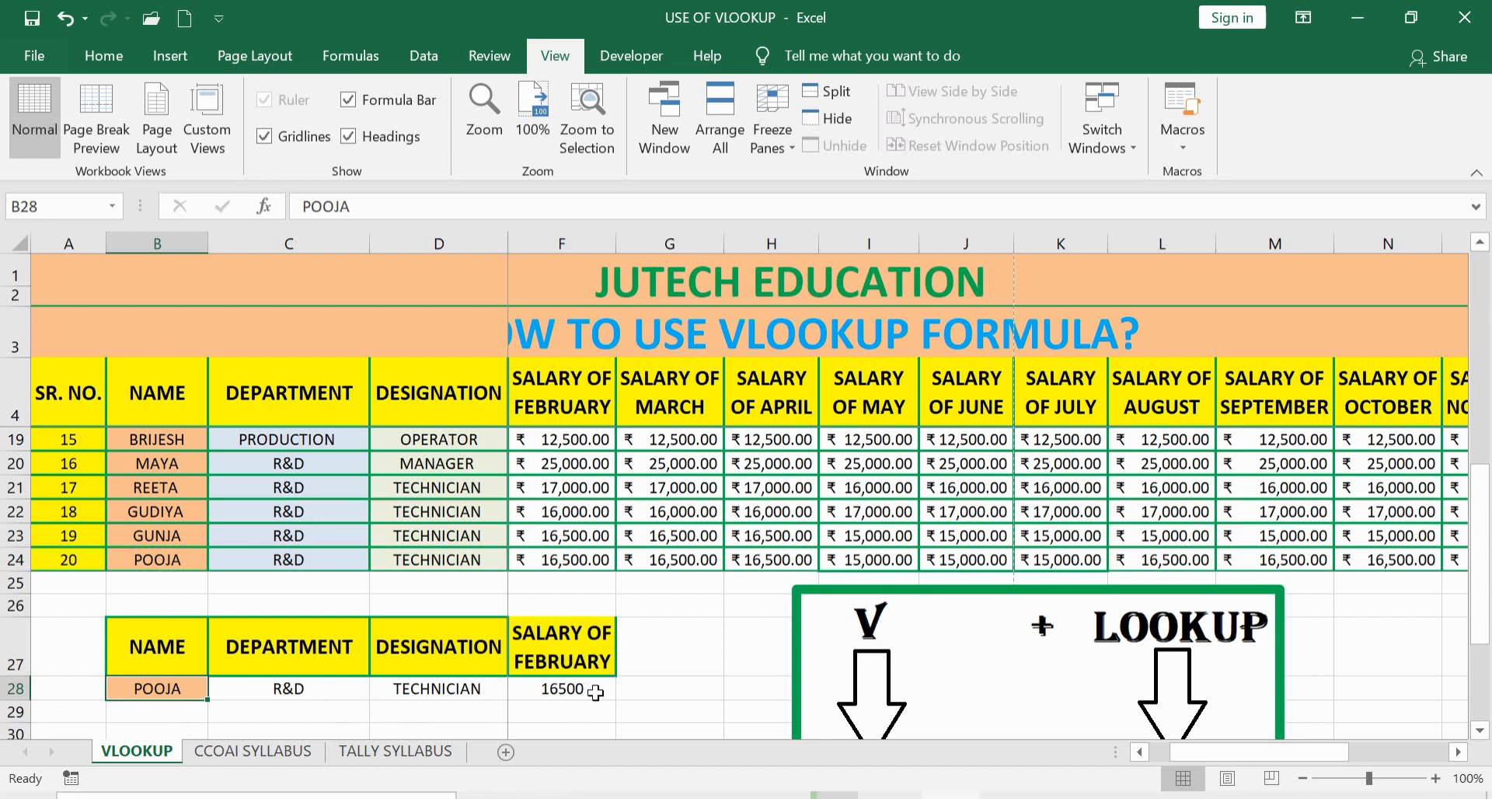
Copy the employee name from B21 into B28 to look up that employee's details.
click(285, 509)
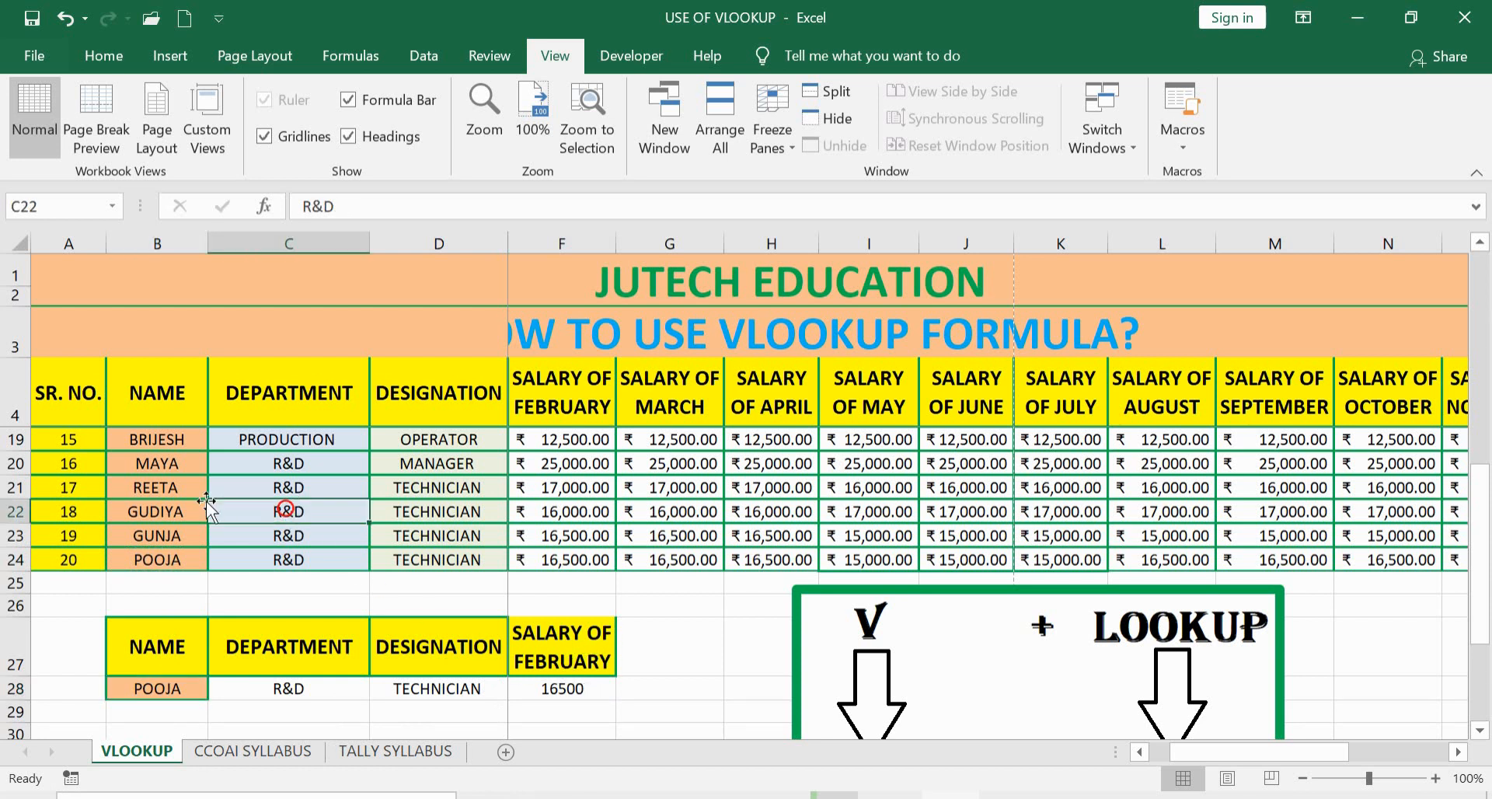
click(167, 485)
key(ctrl+c)
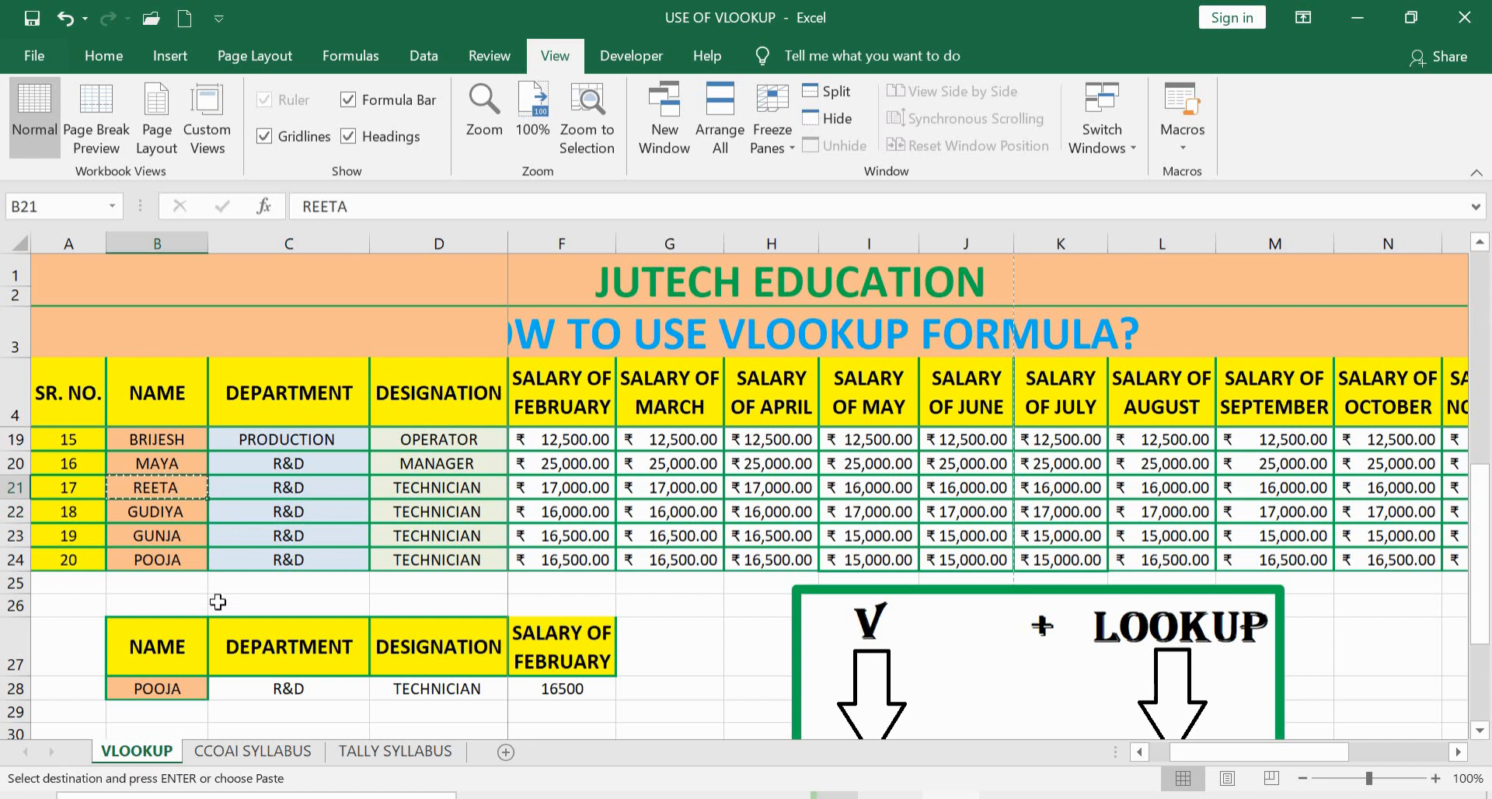
click(176, 692)
key(Return)
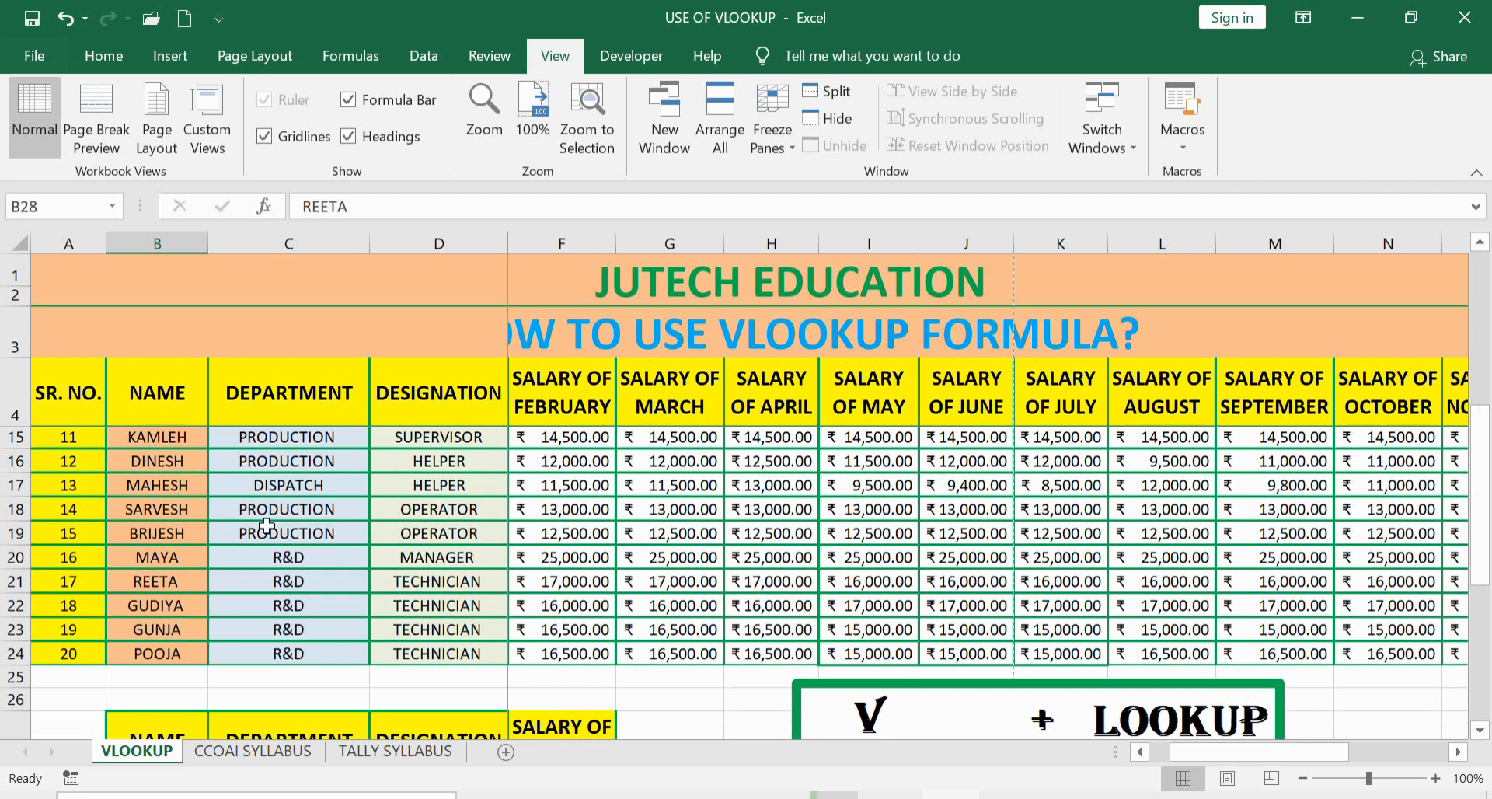
Copy the employee name from B11 into B28 to look up the dispatch manager's details.
scroll(266, 527, up, 3)
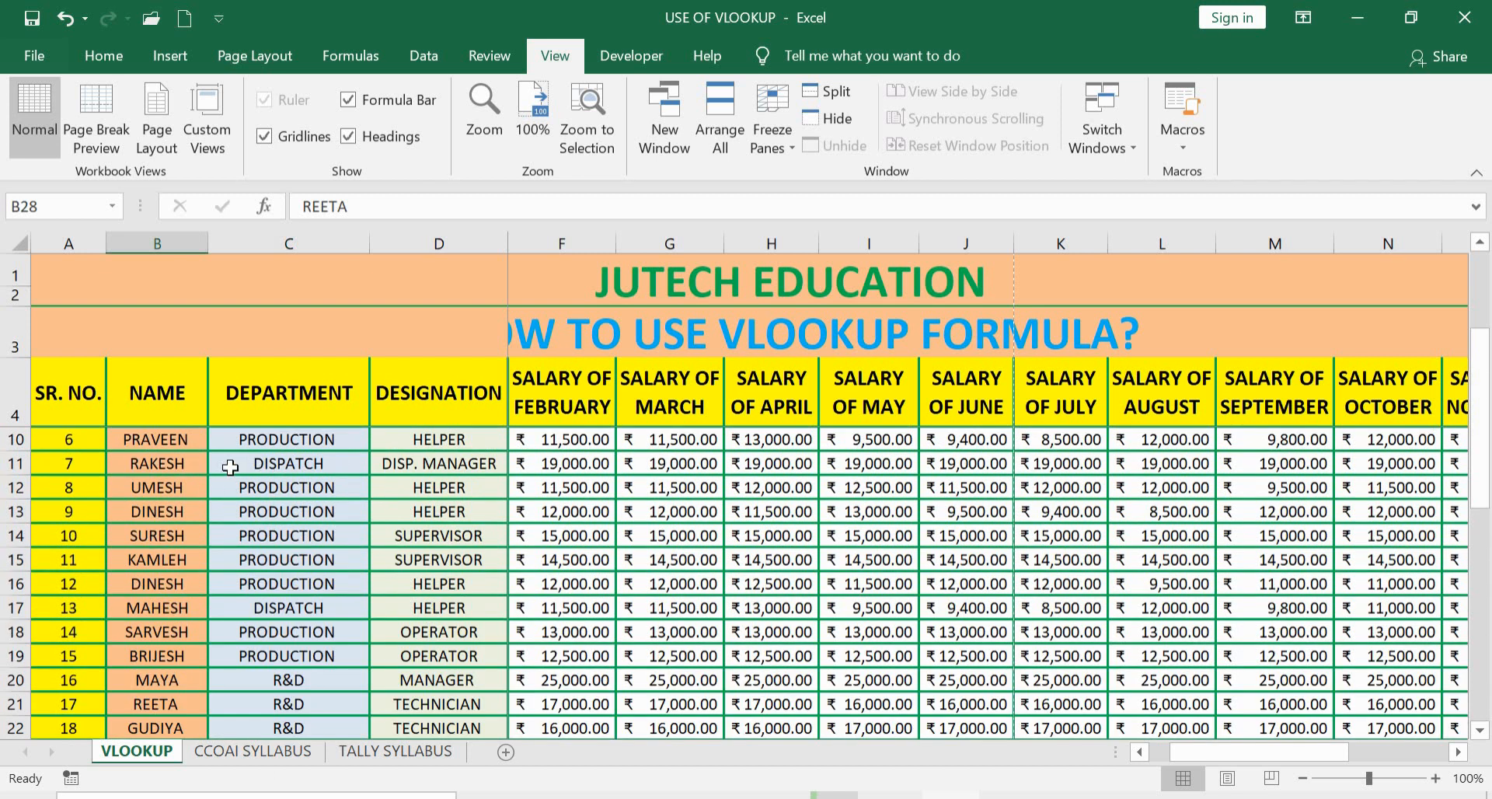
click(179, 466)
key(ctrl+c)
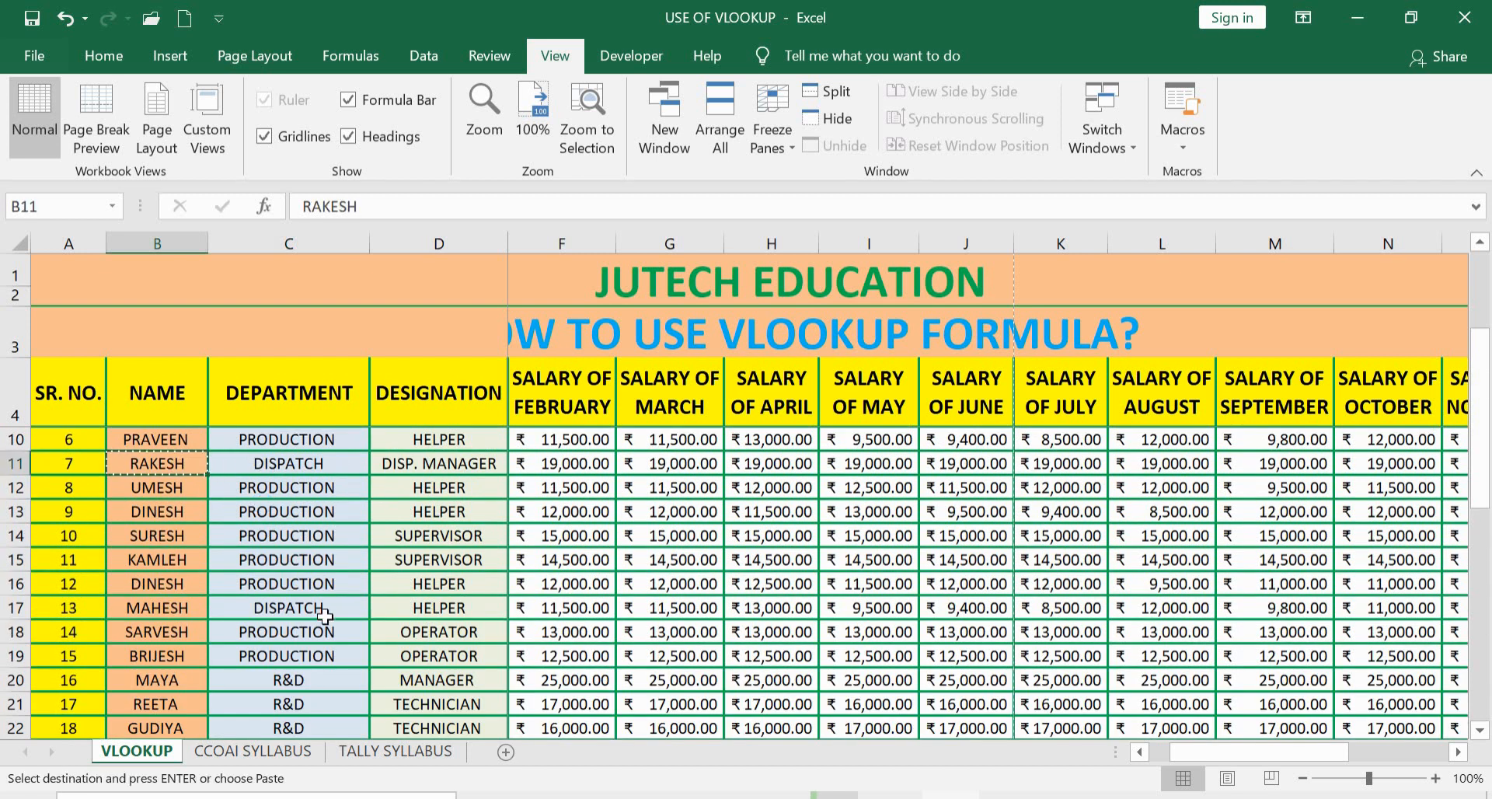
scroll(321, 610, down, 3)
click(164, 689)
key(Escape)
key(ctrl+v)
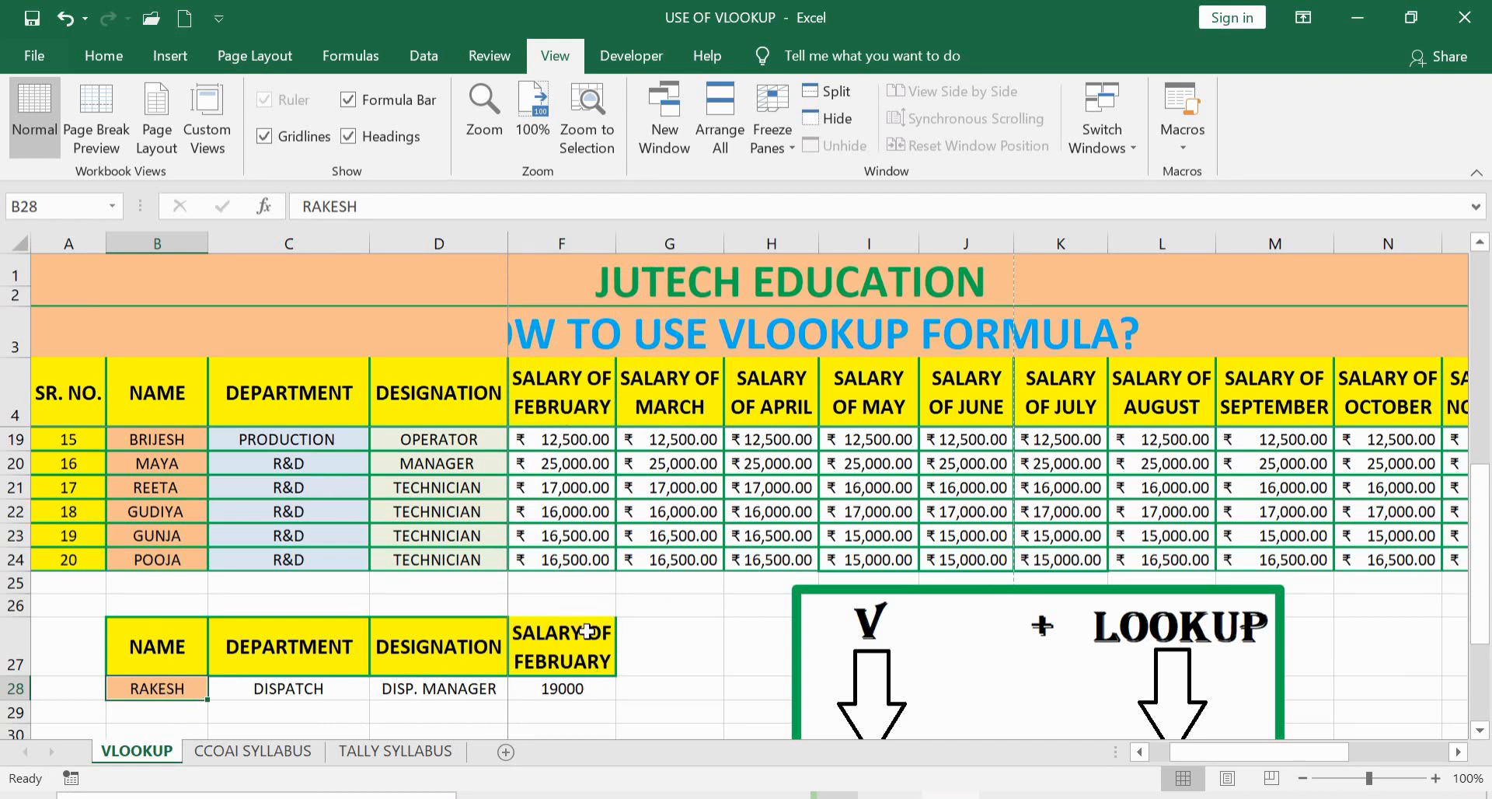
Replace the header in F27 with a copy of the SALARY OF MARCH header from G4.
click(707, 400)
key(ctrl+c)
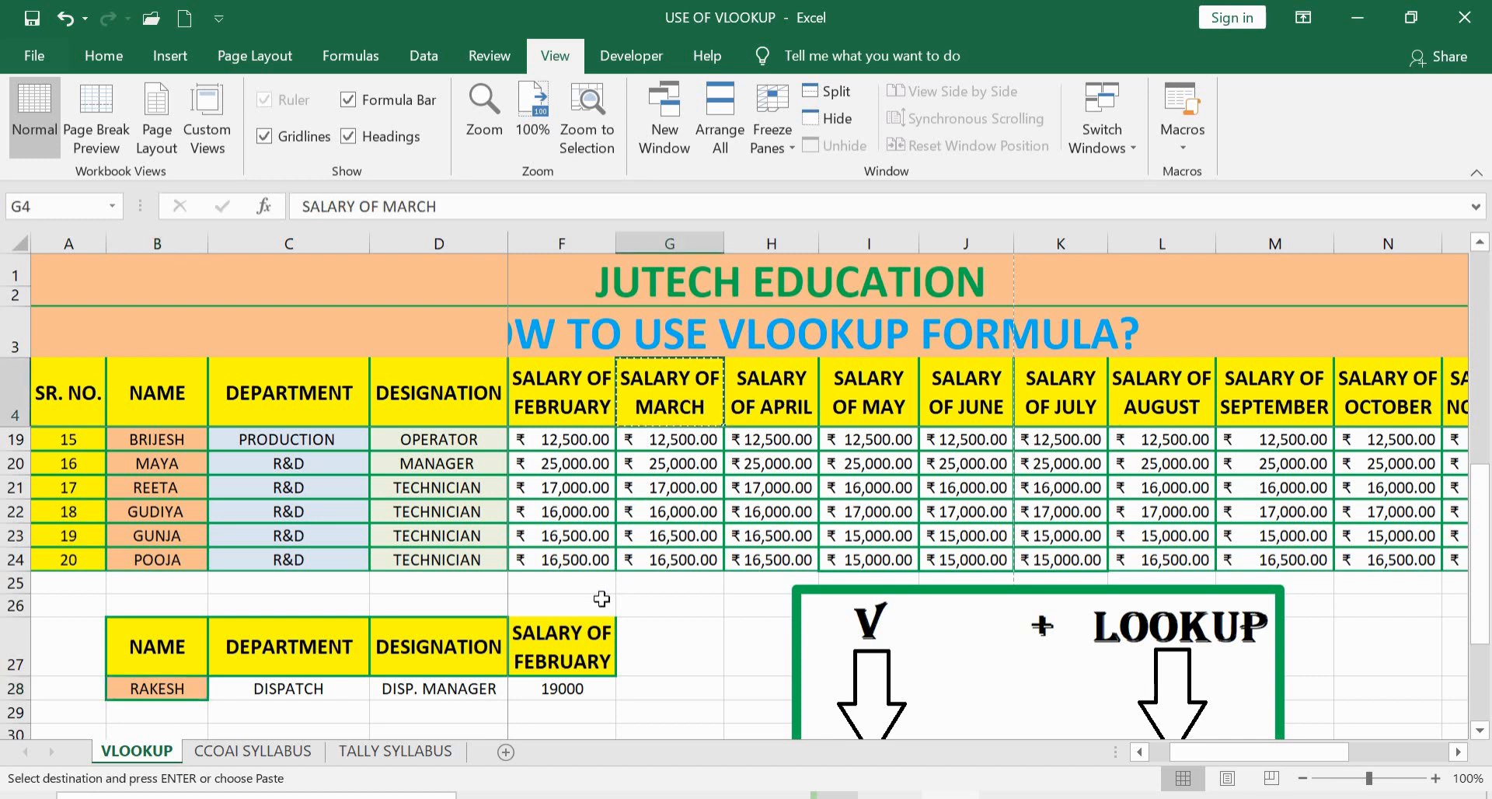
click(558, 633)
key(Return)
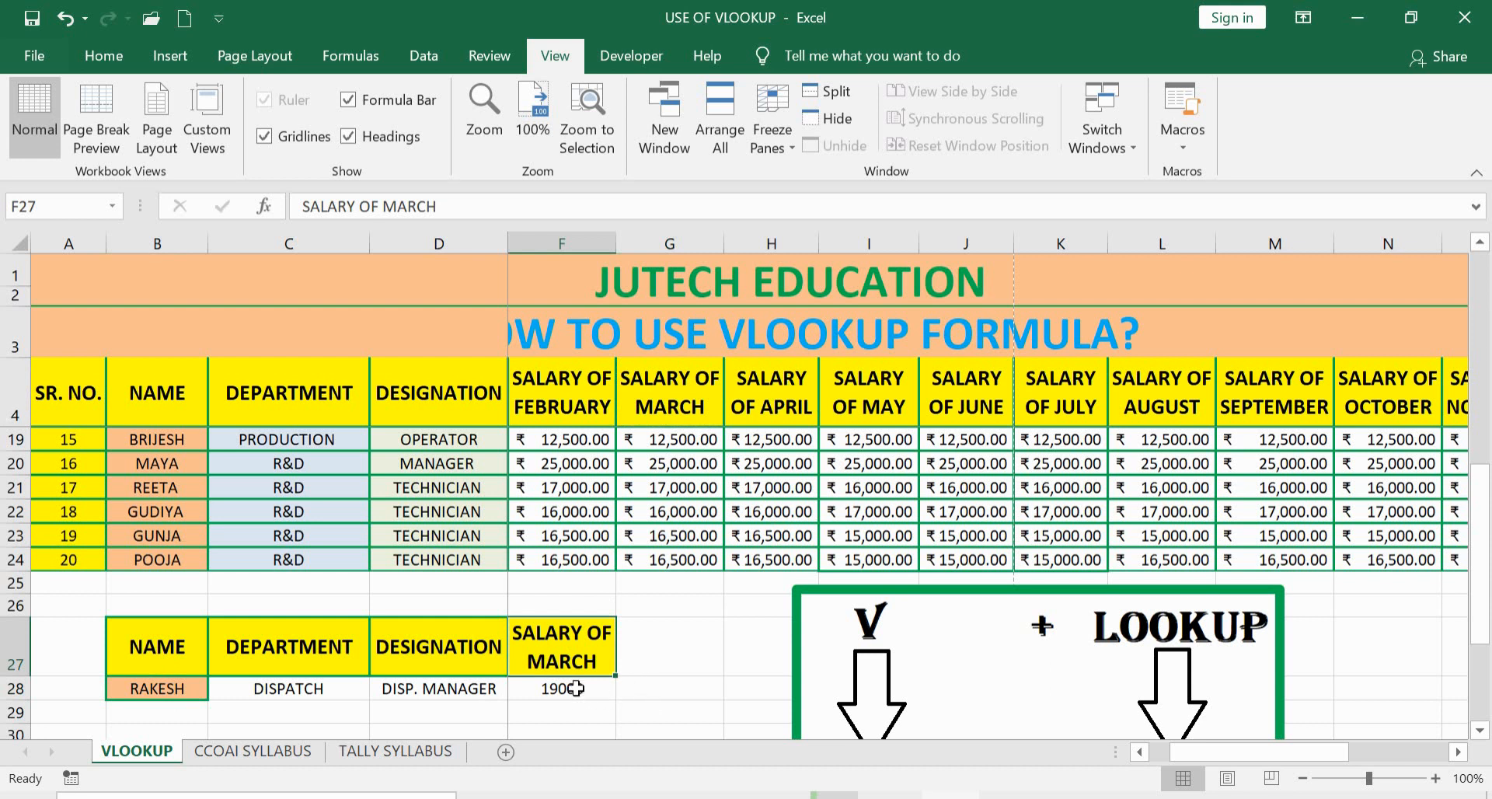
Change the column index of the VLOOKUP formula in F28 to 6 for the March salary.
click(568, 688)
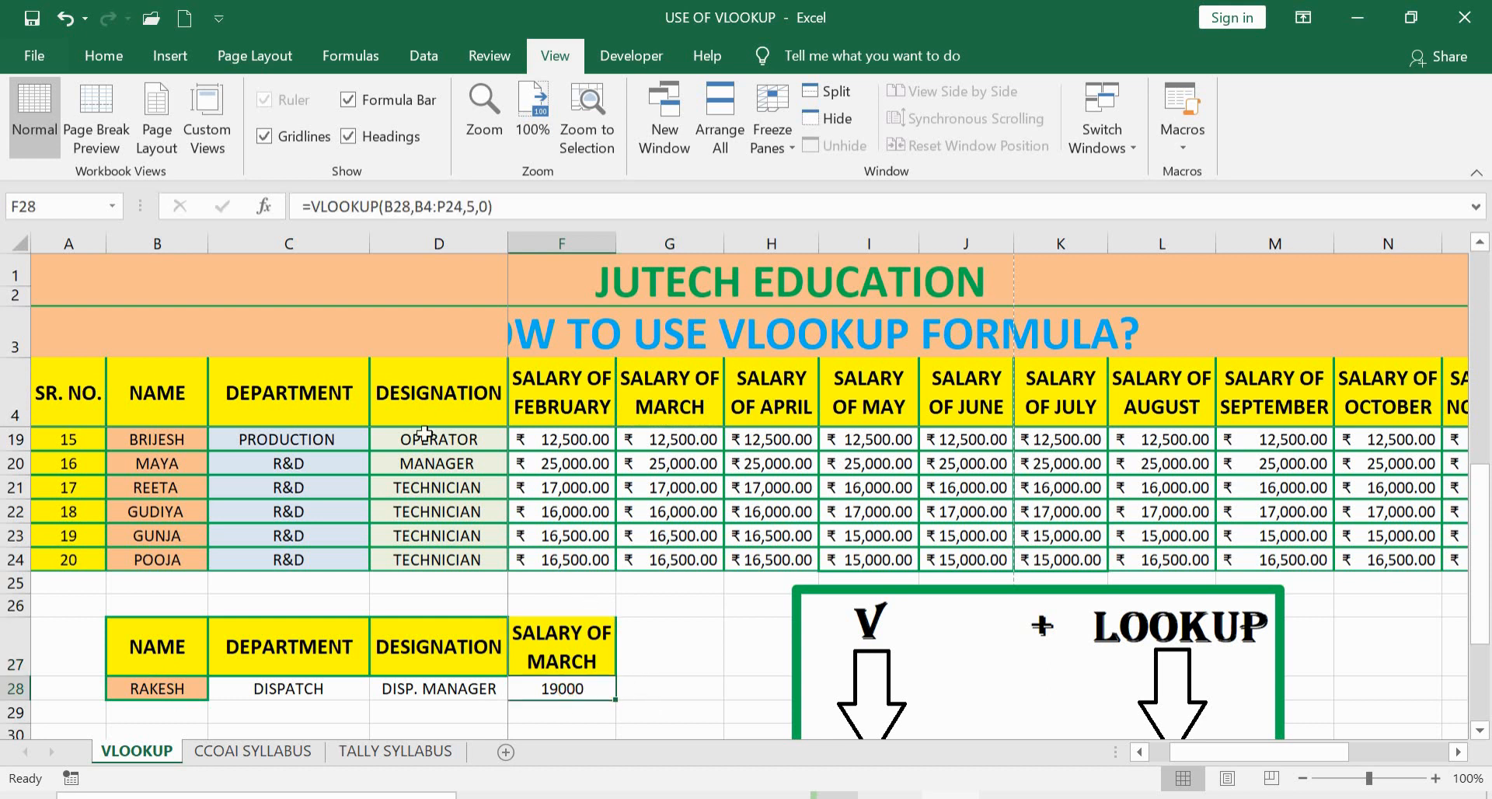
click(476, 209)
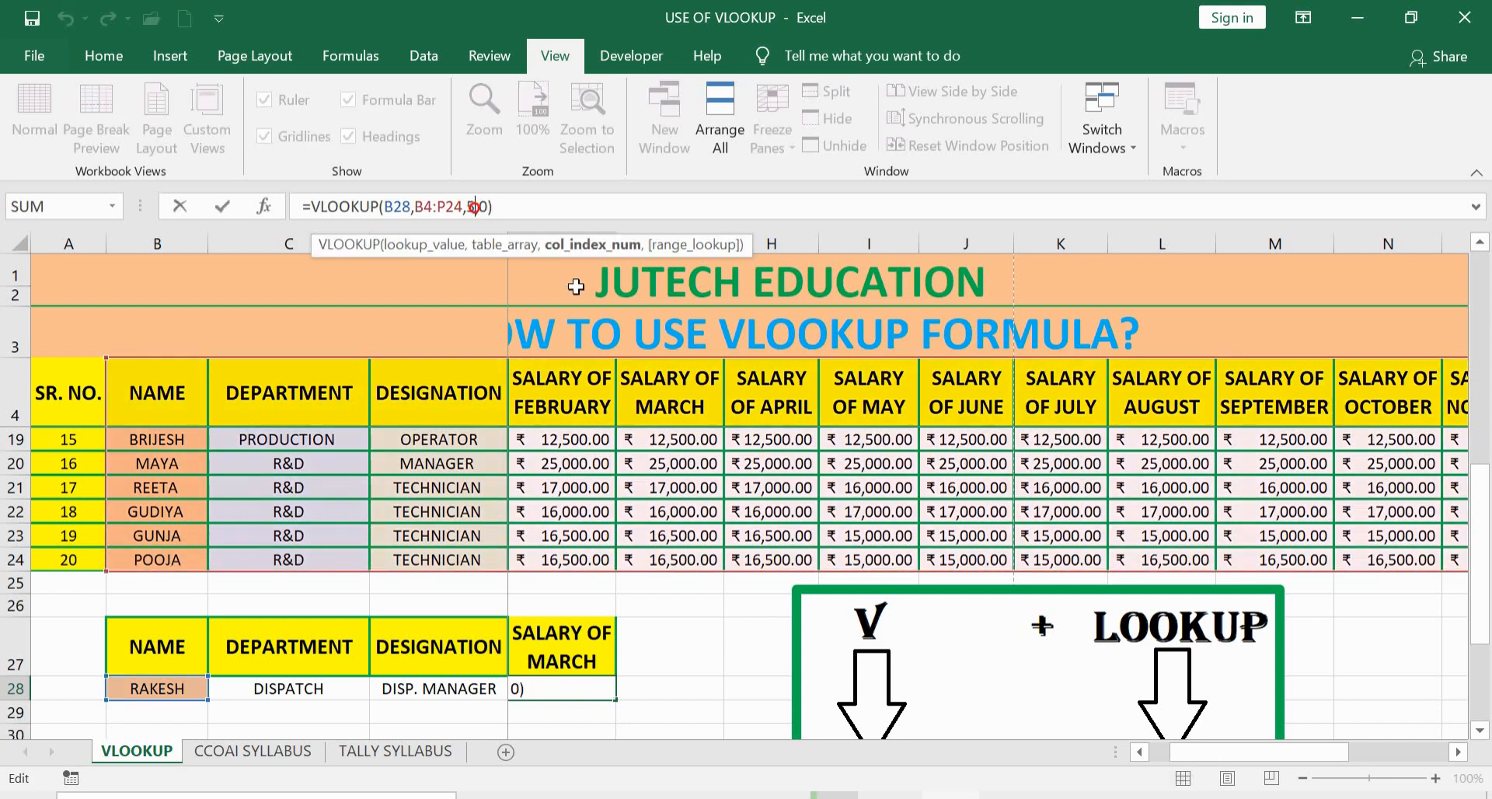
key(BackSpace)
text(6)
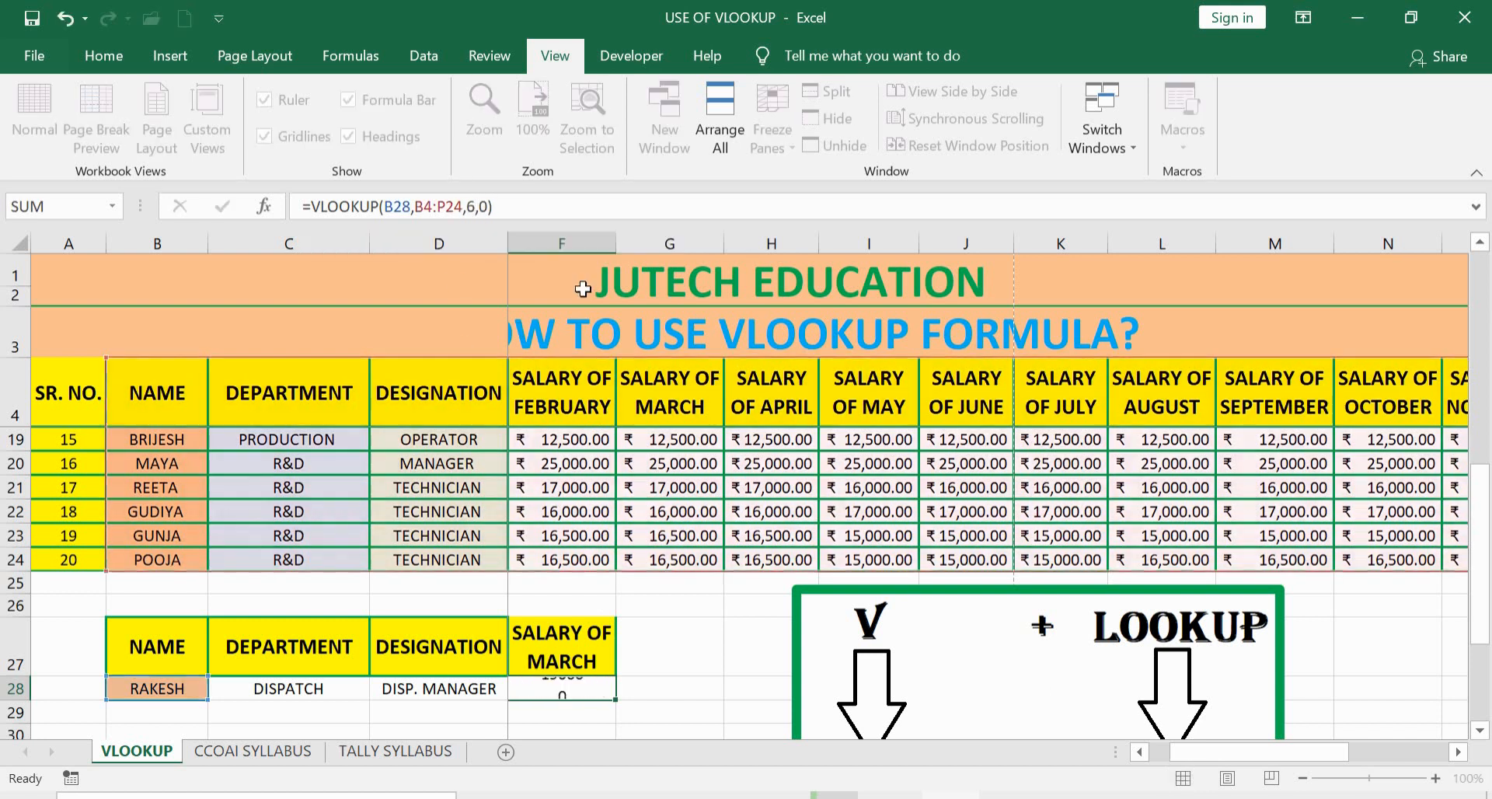
key(Return)
click(568, 679)
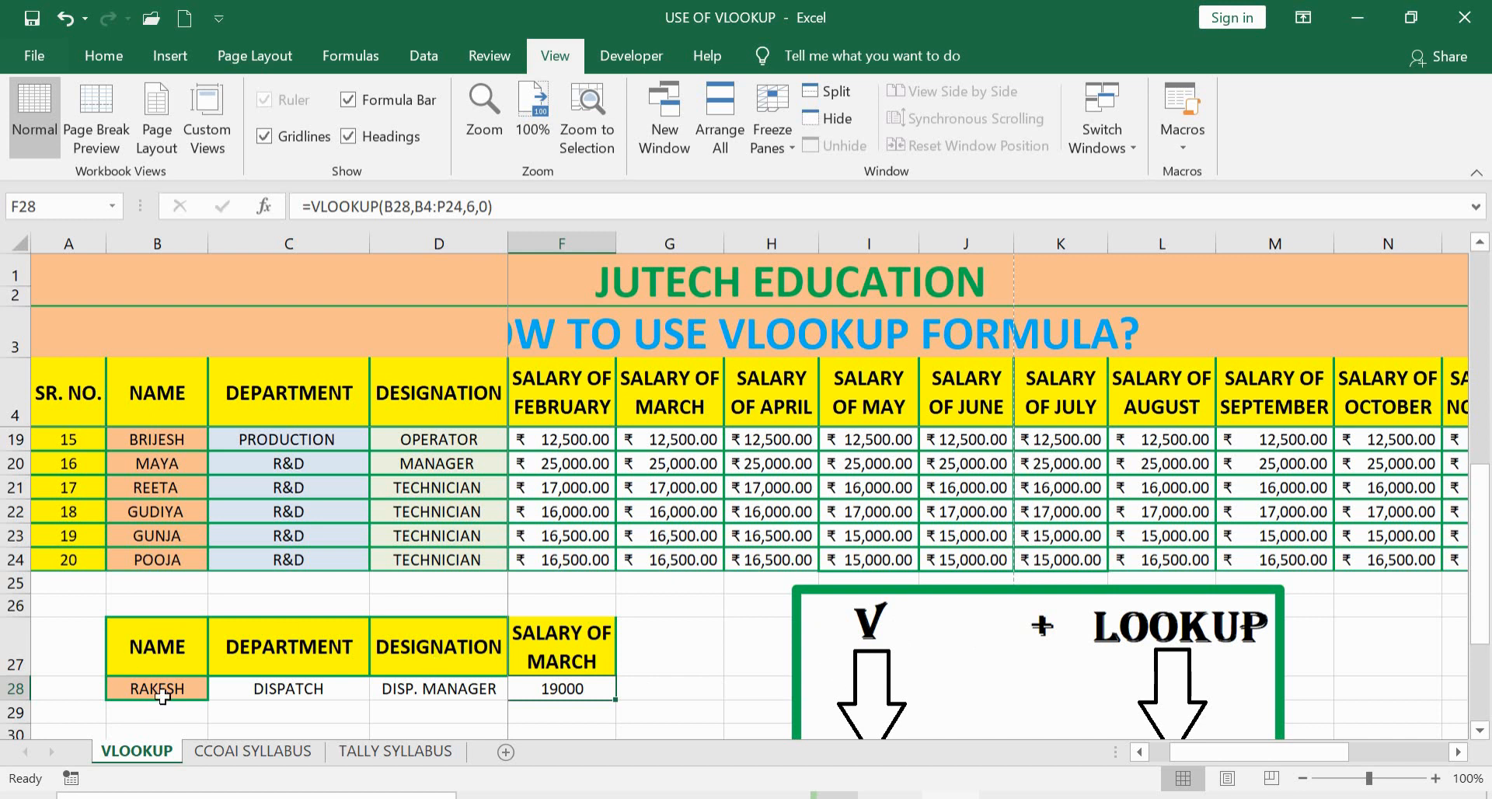
Copy the employee name from B20 into B28 to look up the R&D manager's details.
click(164, 471)
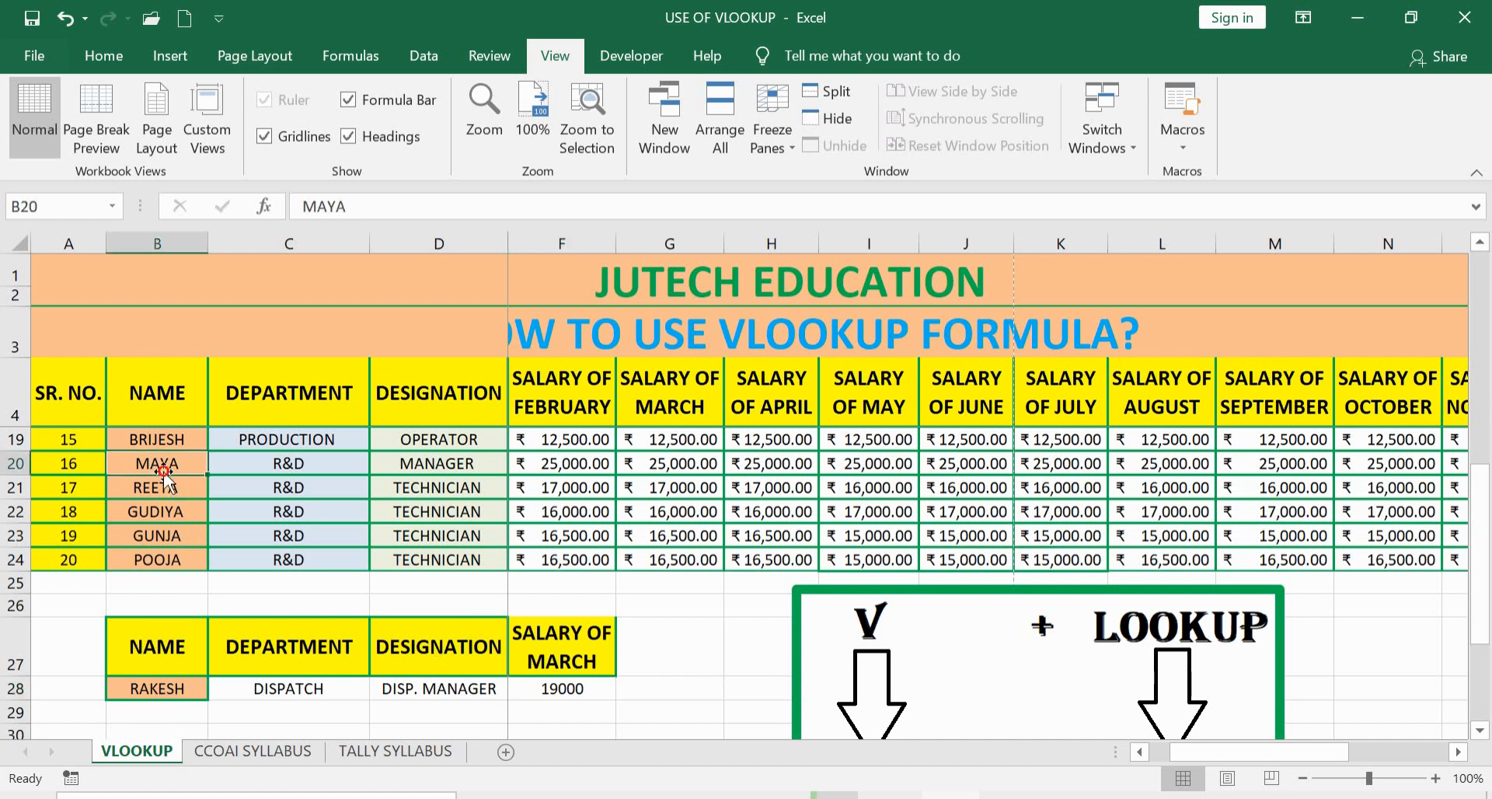
key(ctrl+c)
click(167, 688)
key(Return)
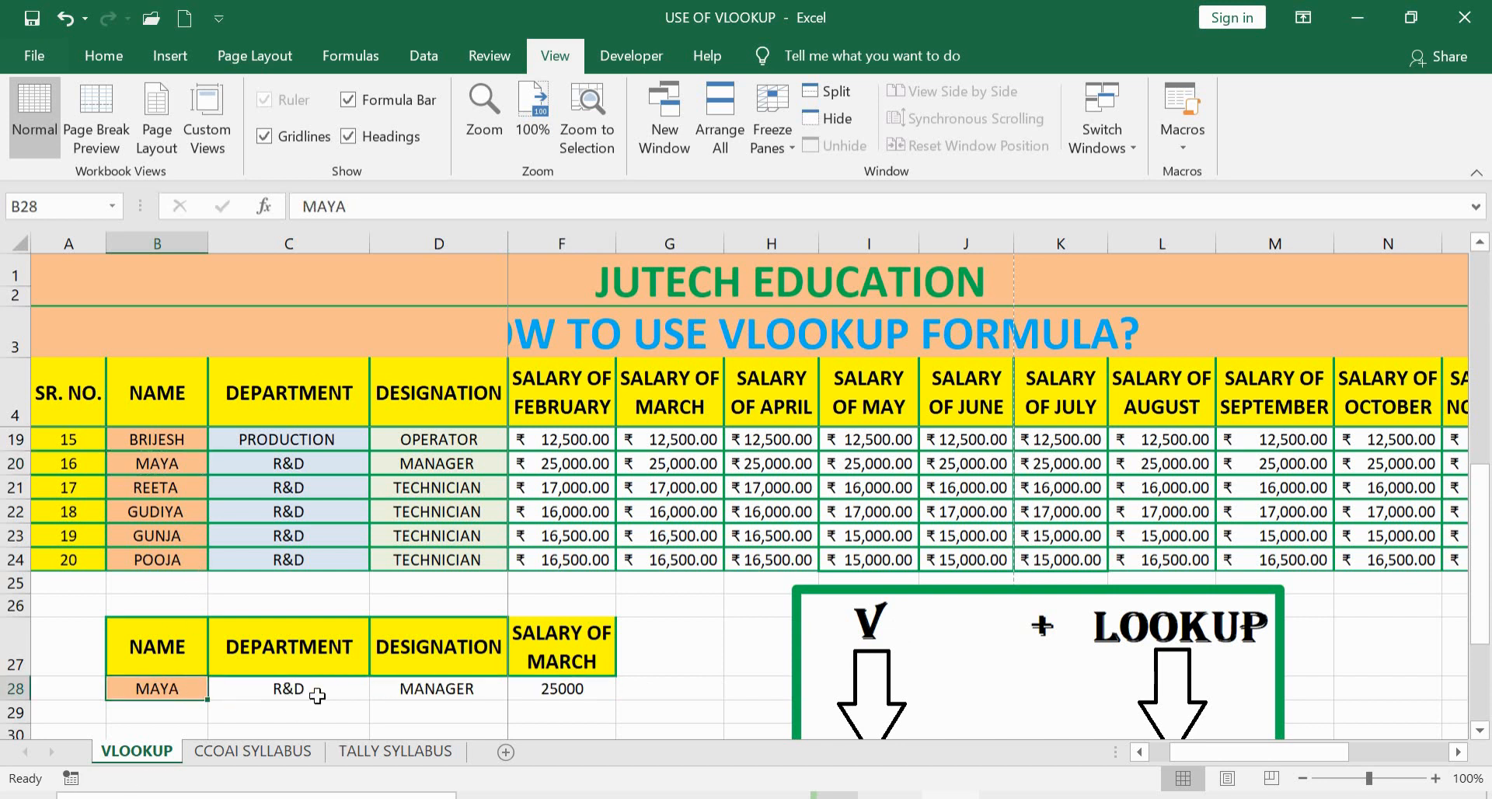
Add a second lookup row by copying the employee name from B24 into B29.
click(142, 721)
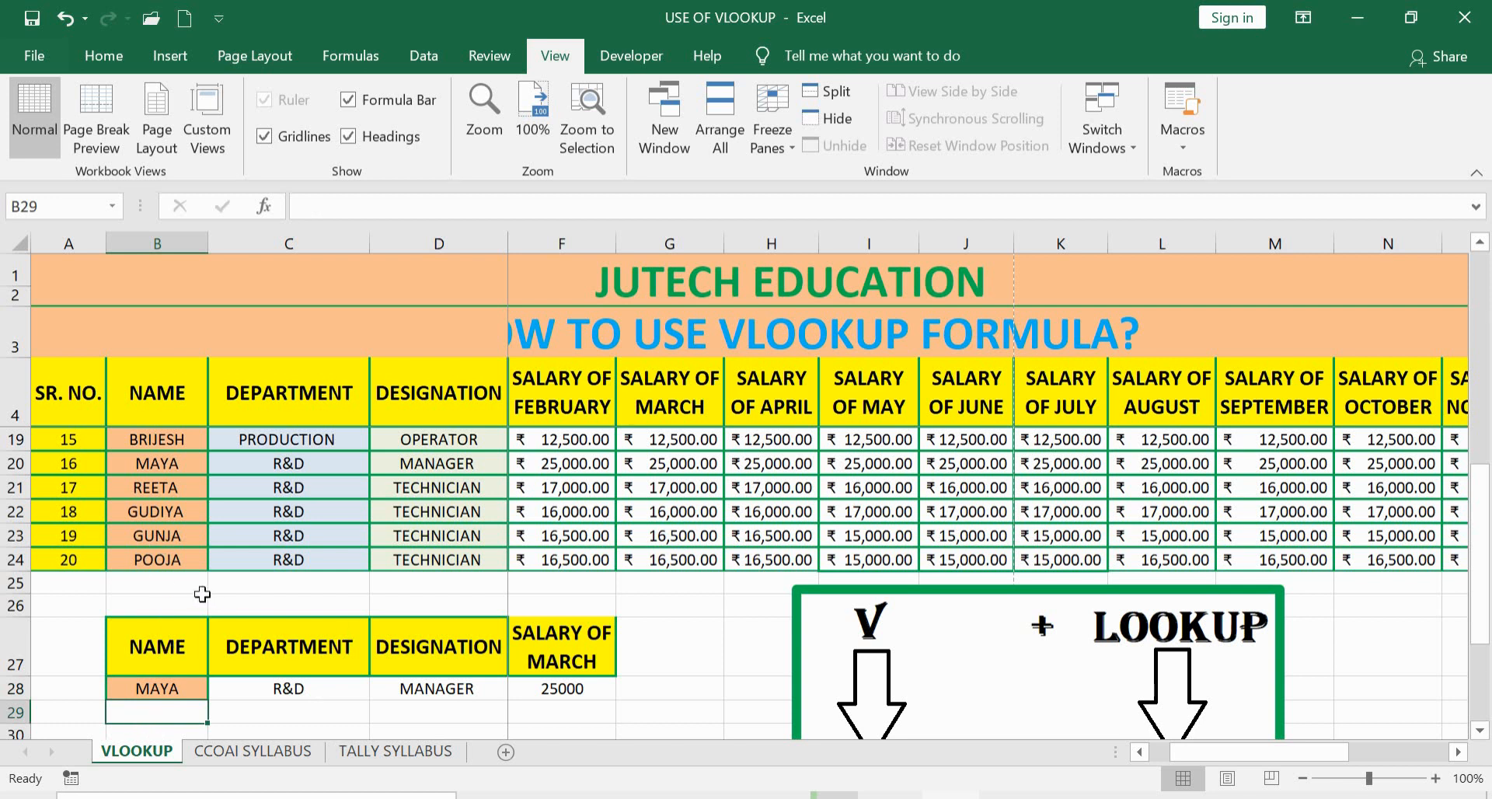
click(170, 561)
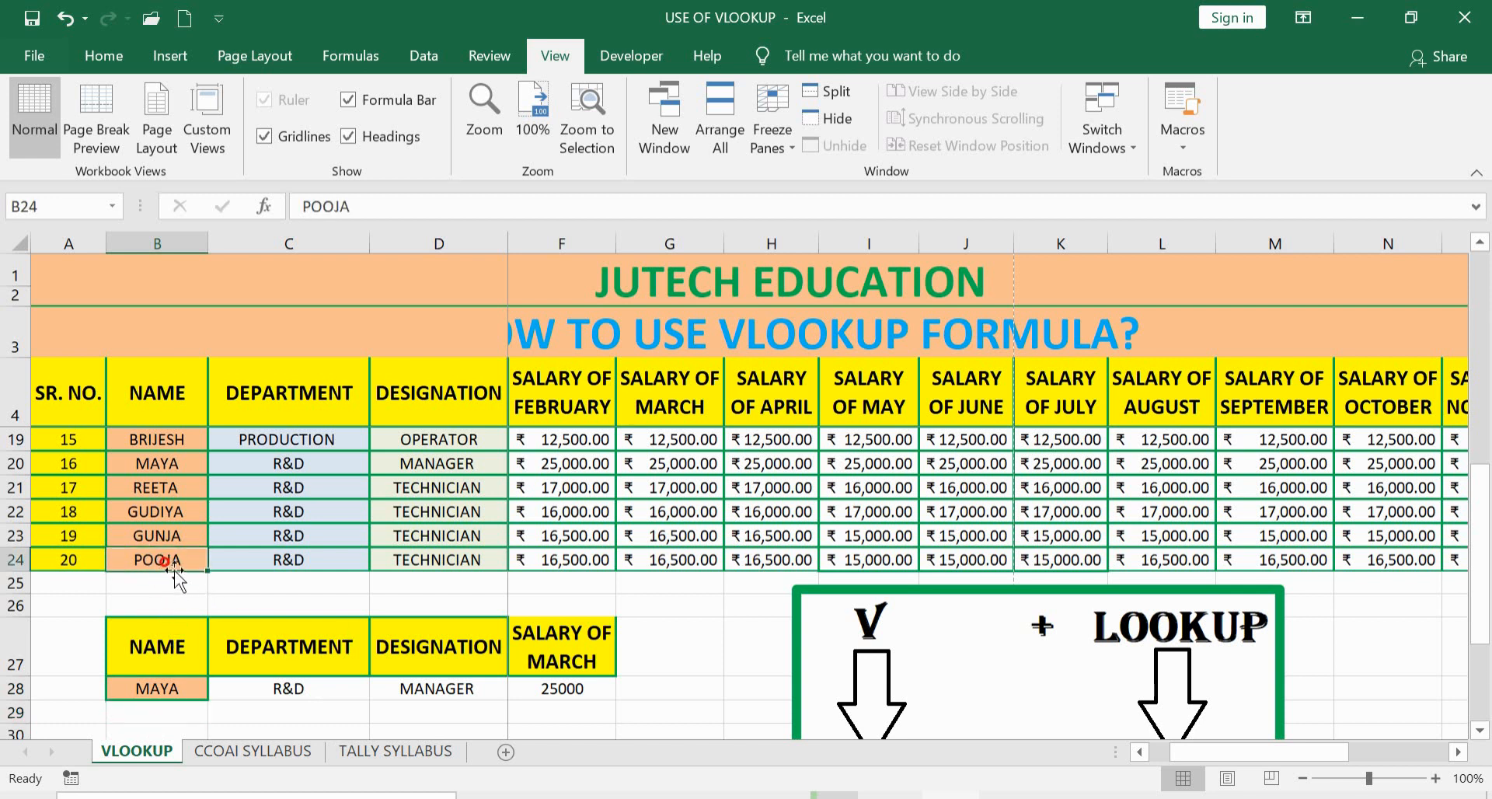
key(ctrl+c)
click(178, 714)
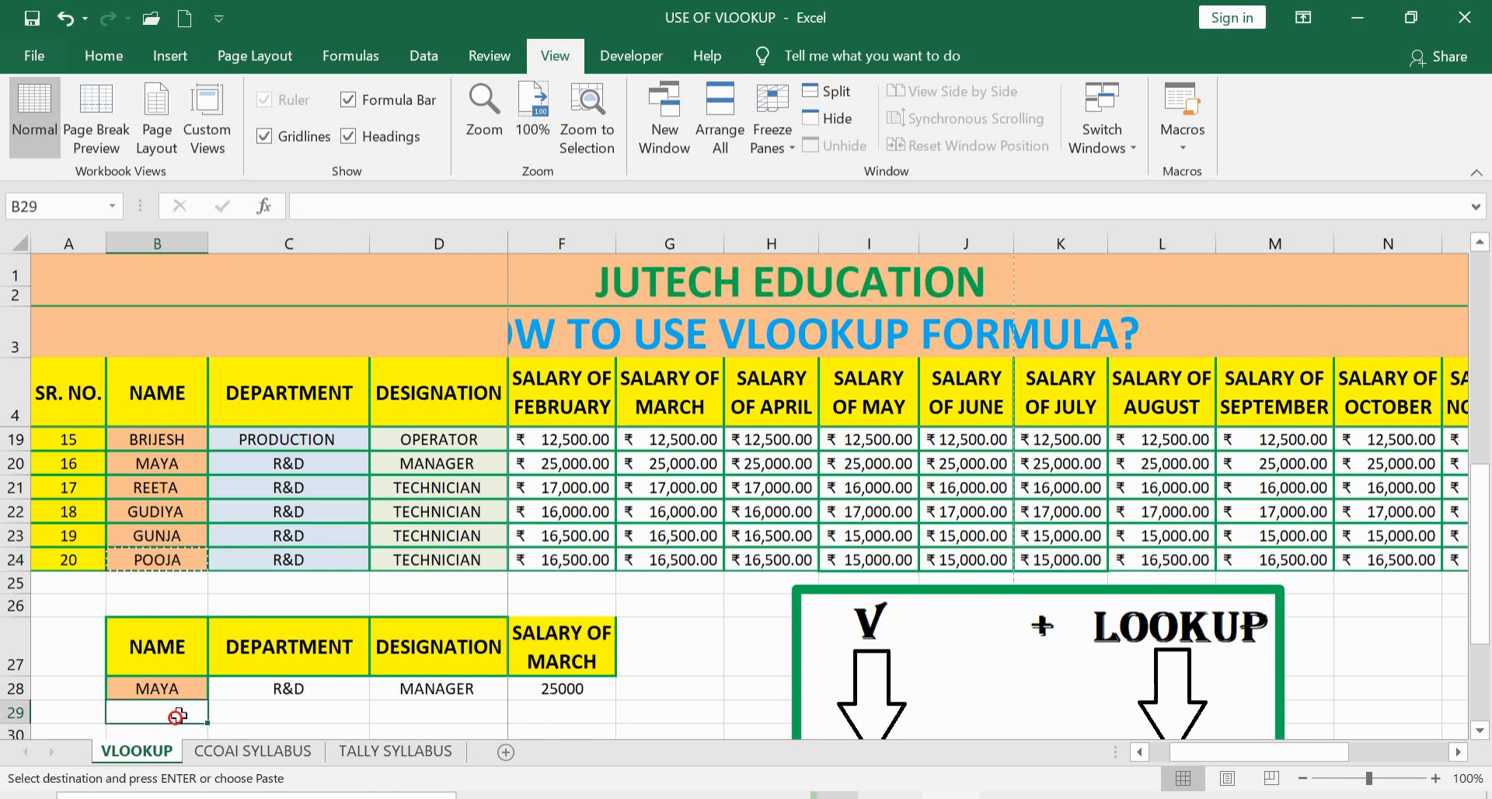
key(Return)
Enter a VLOOKUP formula in C29 under DEPARTMENT with lookup value B29, table array B4:P24, column index 2 and range lookup 0.
click(286, 707)
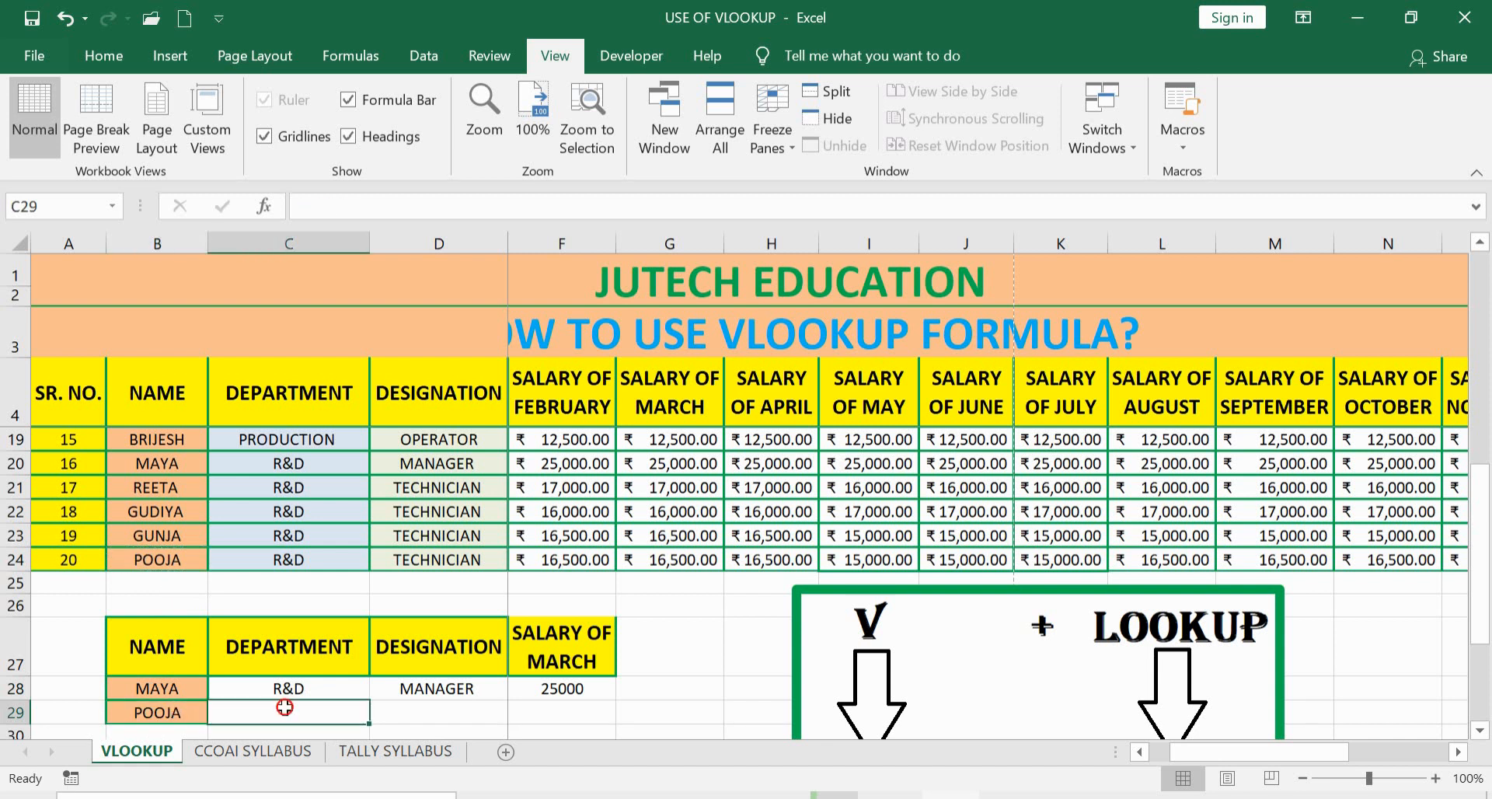
text(=VLOO)
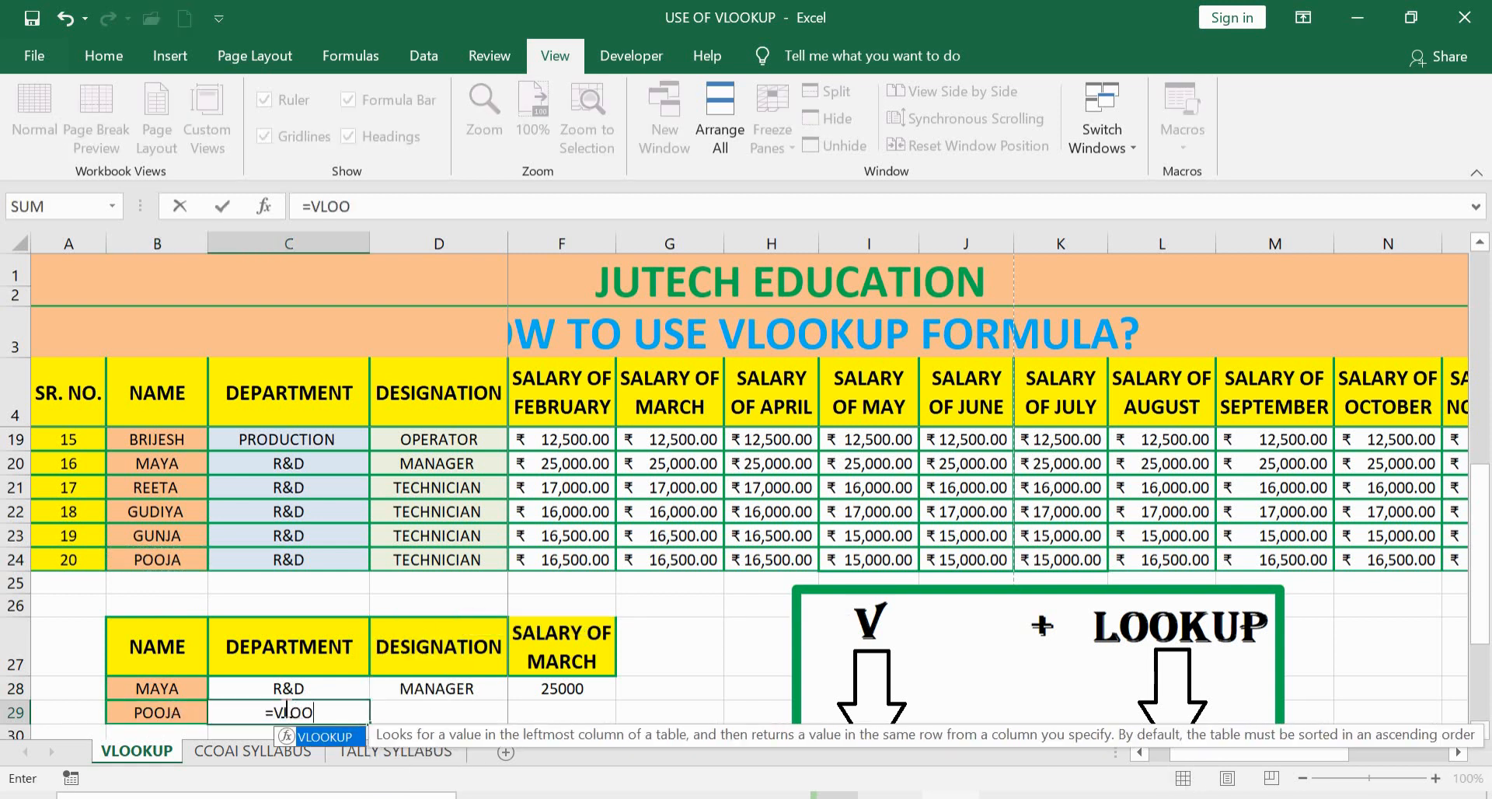
key(Tab)
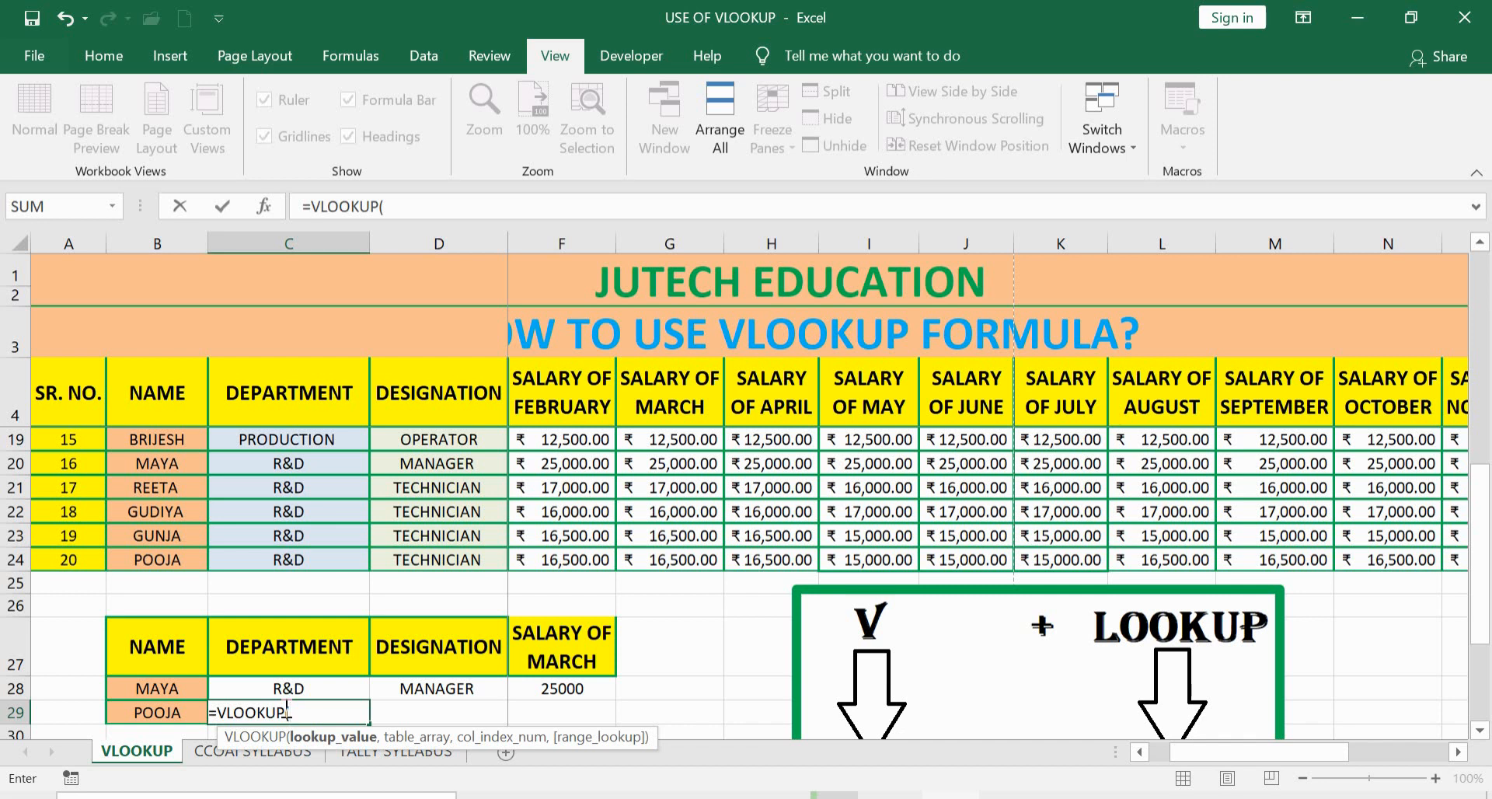
click(157, 710)
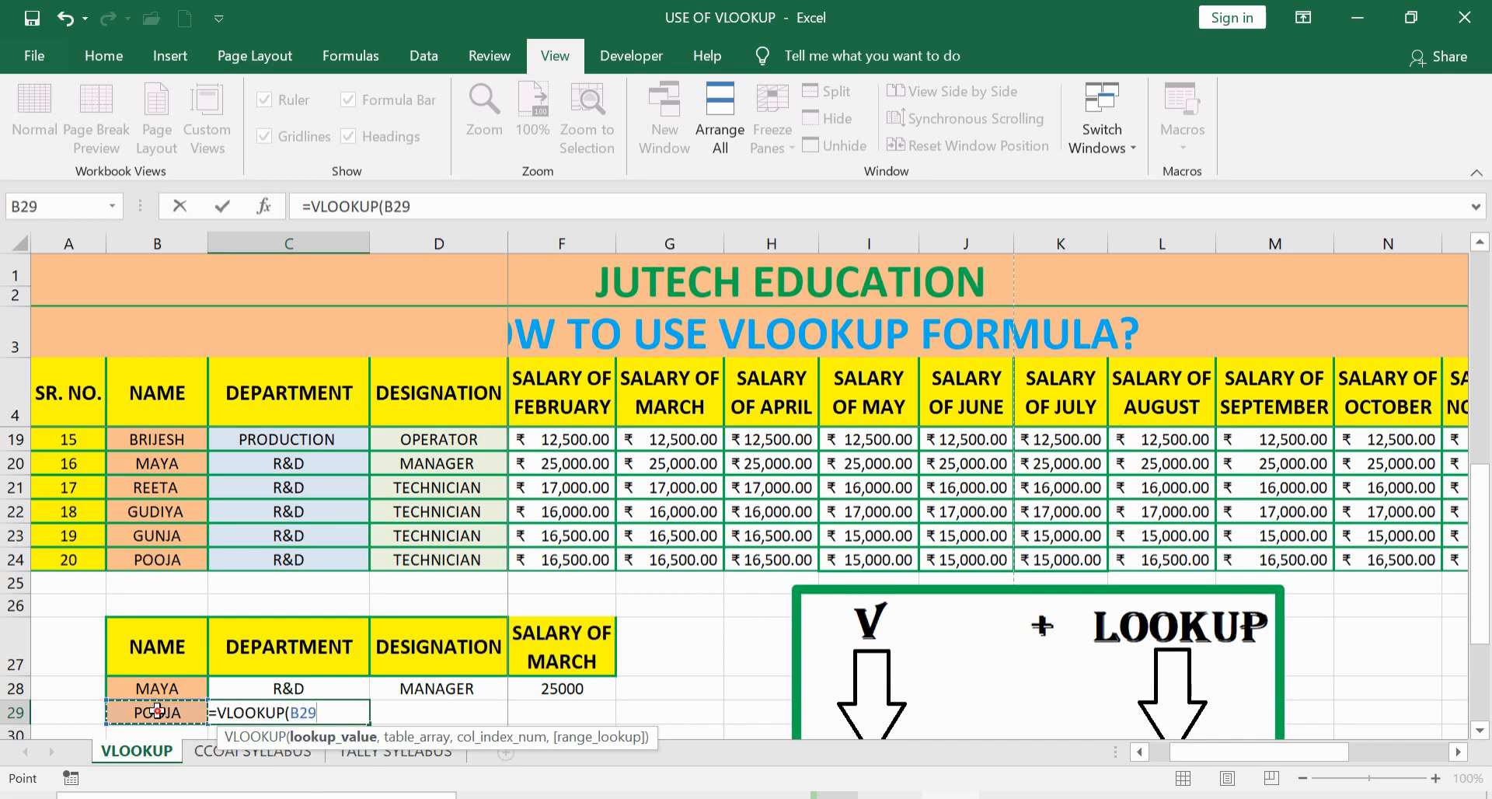
text(,)
scroll(157, 711, up, 4)
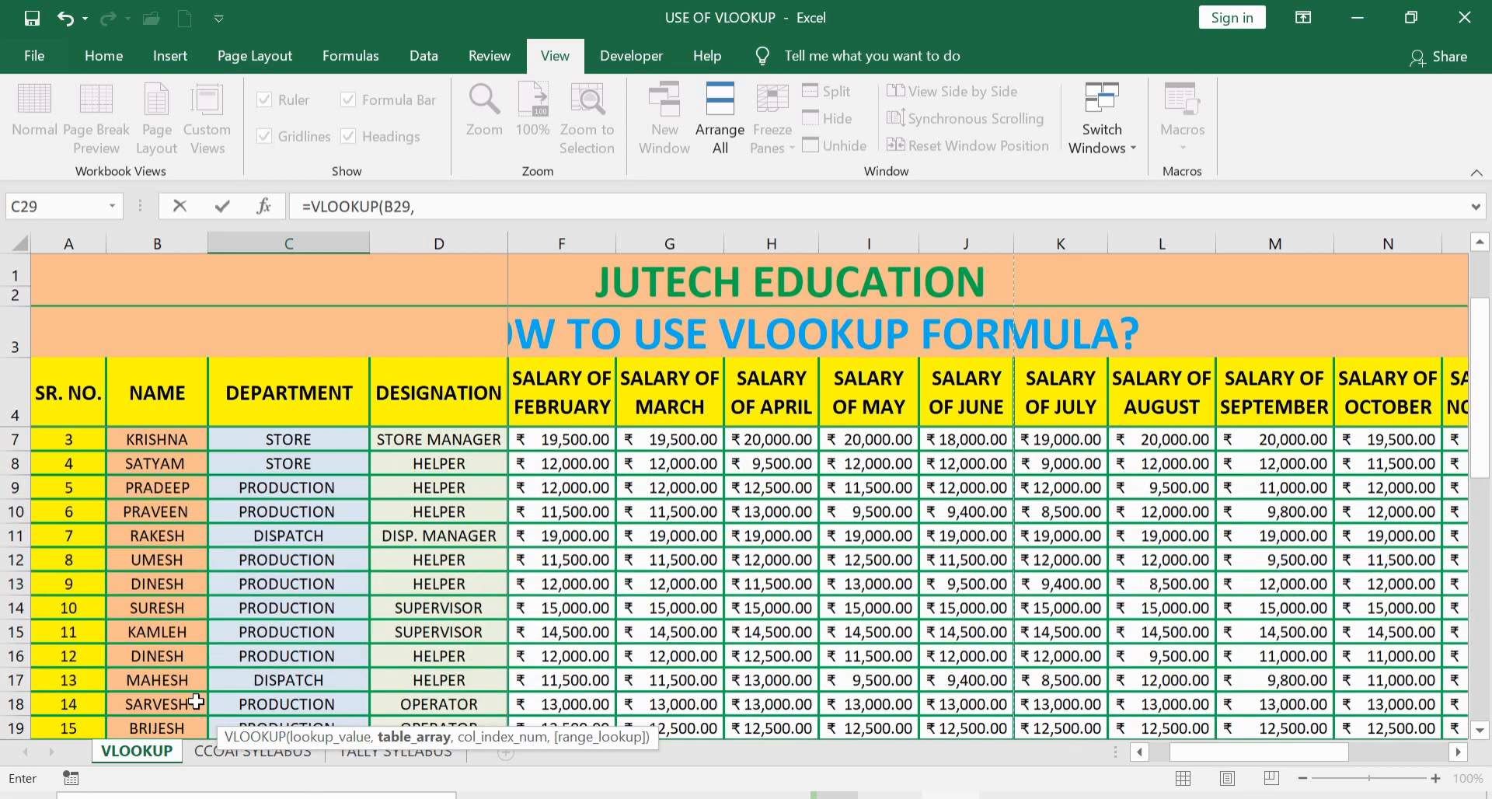
drag(156, 396, 1408, 554)
text(,)
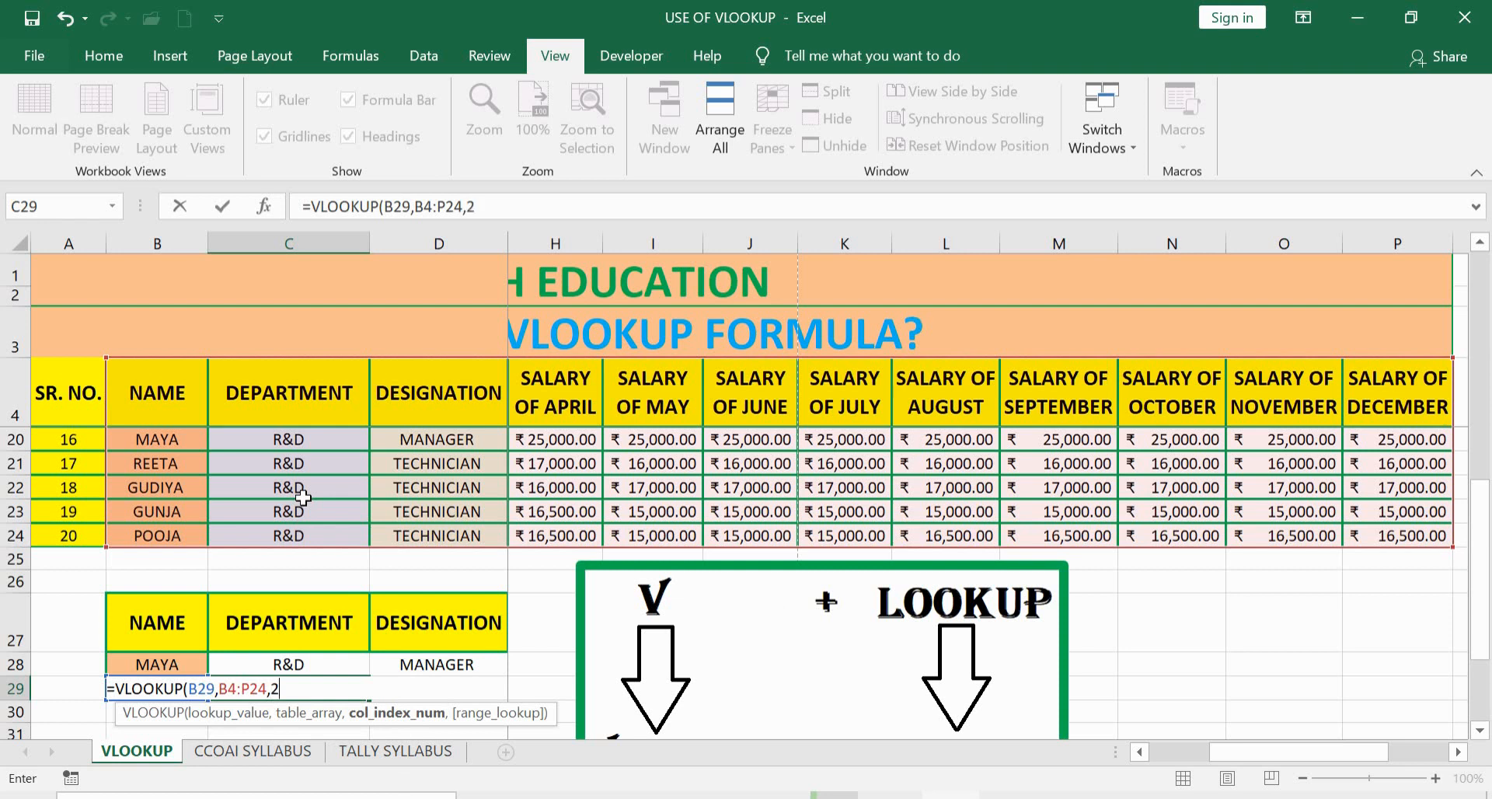
text(2,)
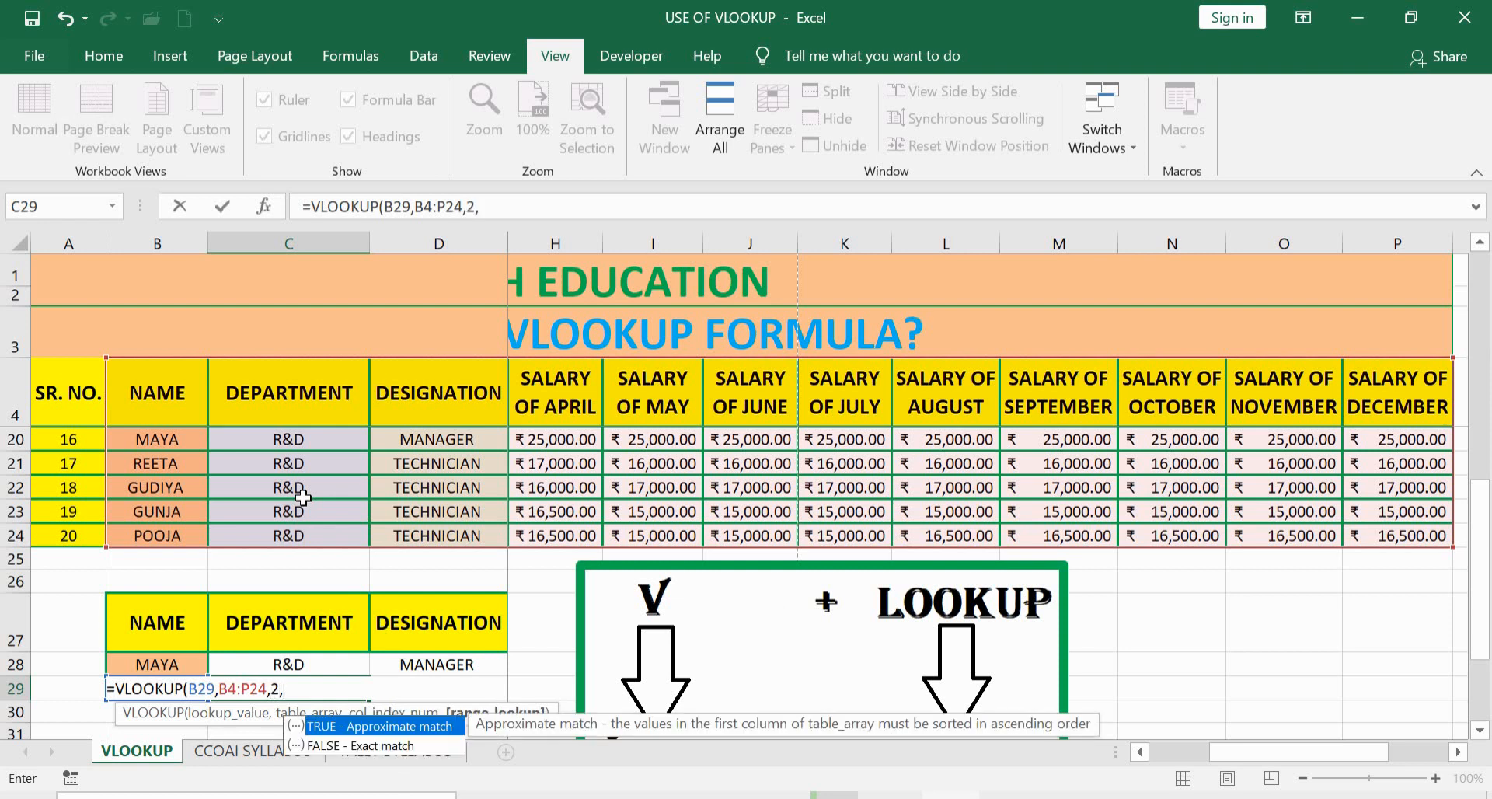
text(0))
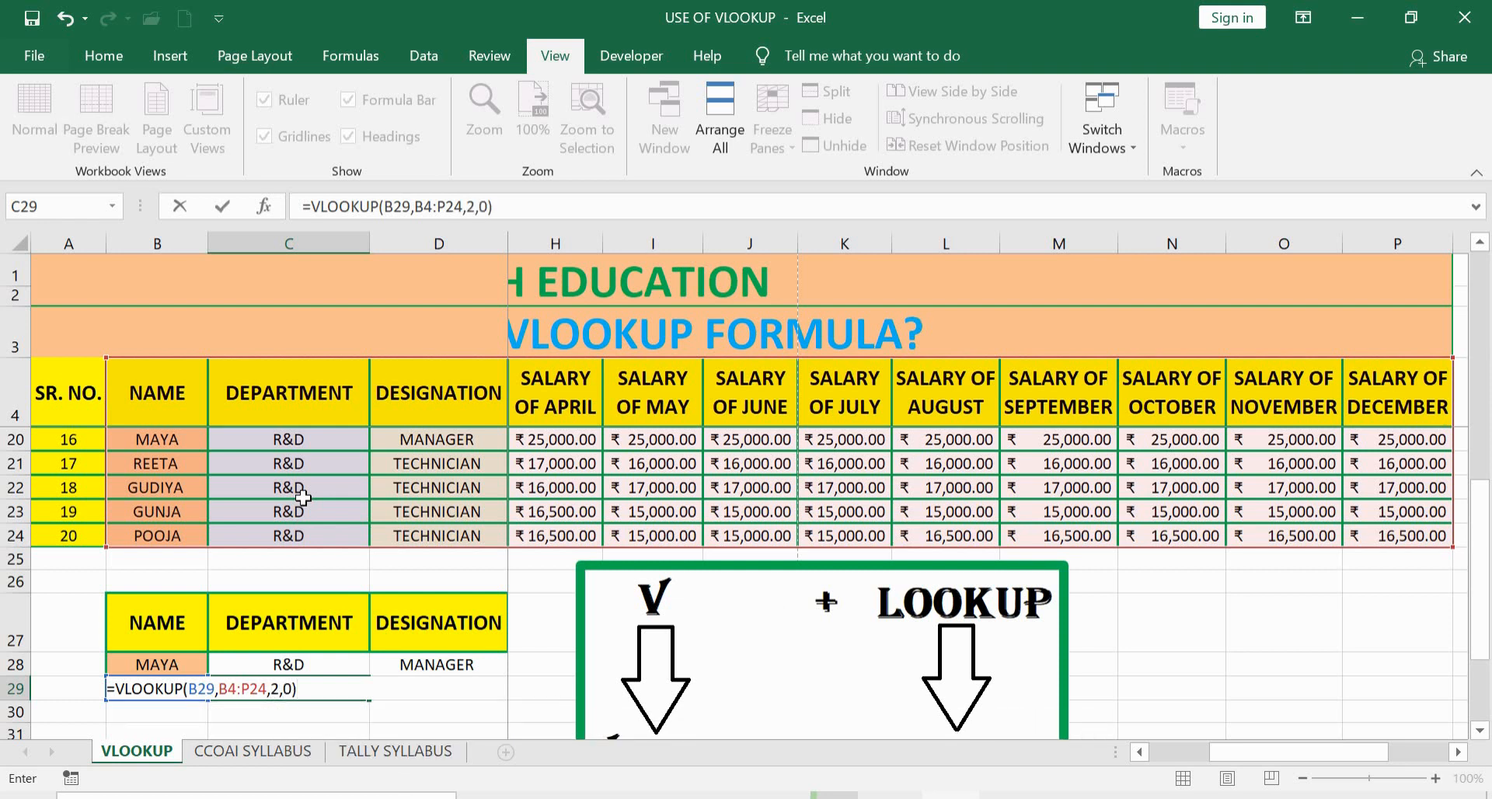
key(Return)
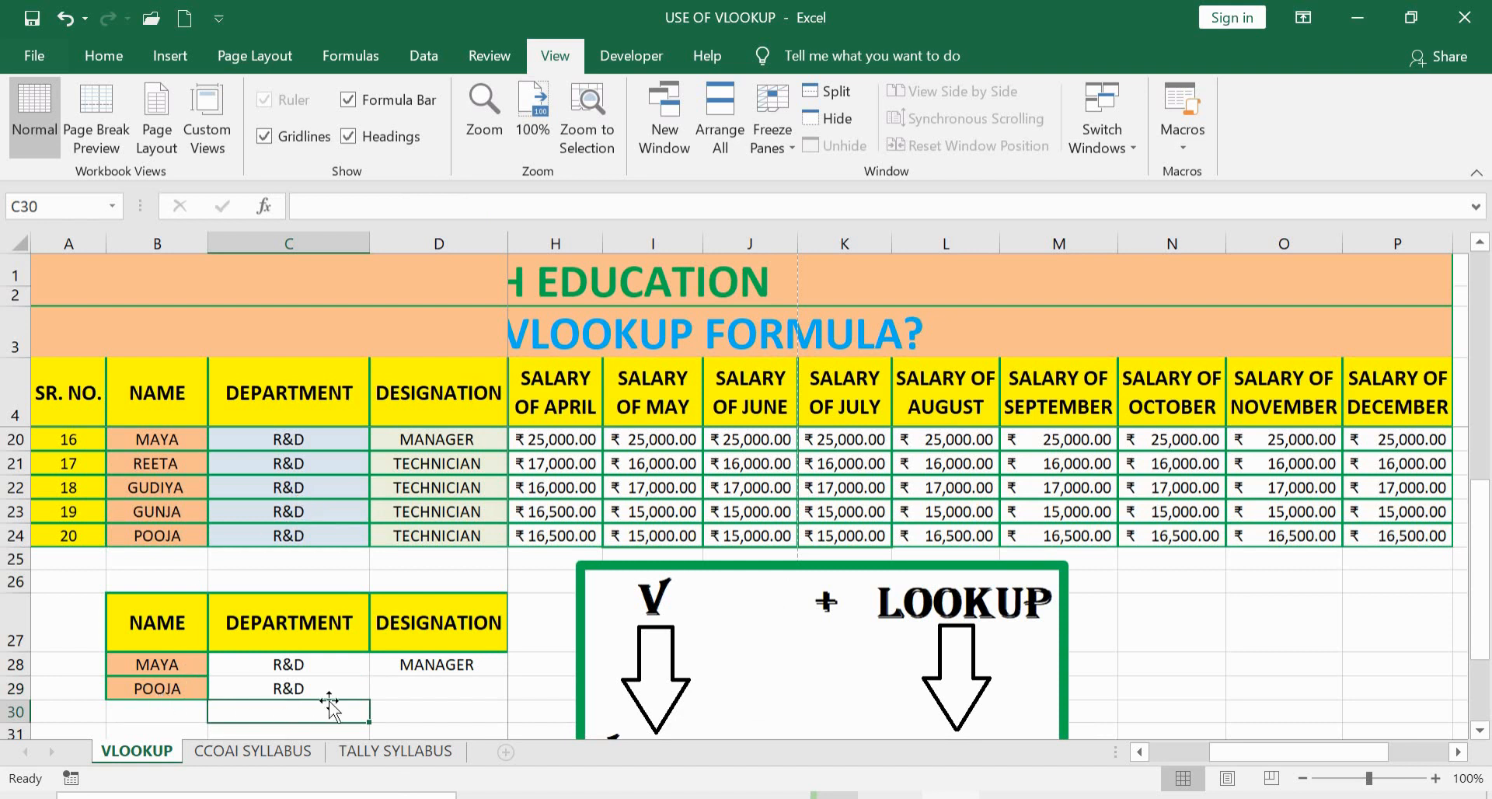
Enter a VLOOKUP formula in D29 under DESIGNATION with lookup value B29, table array B4:P24, column index 3 and range lookup 0.
click(400, 694)
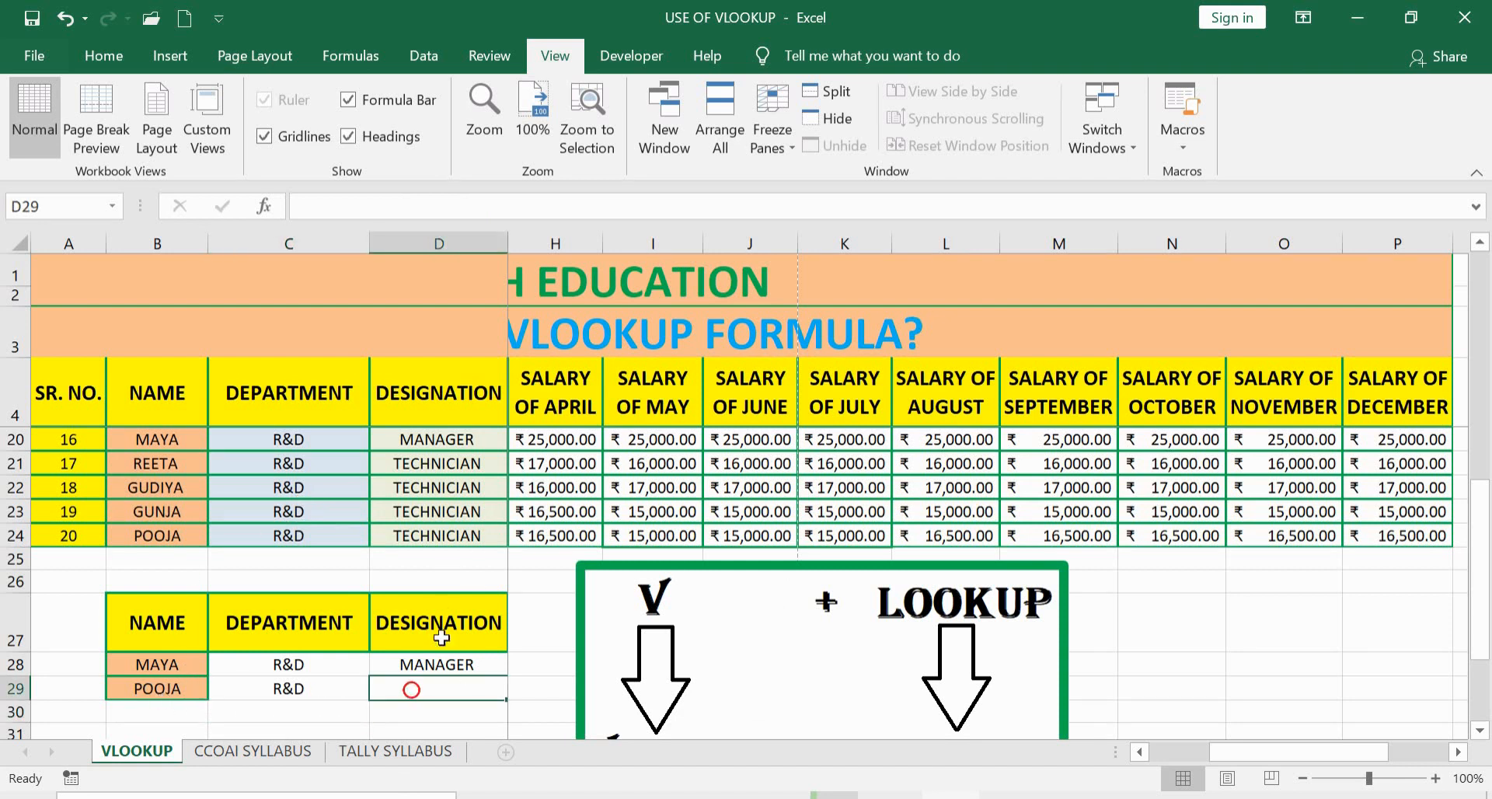
text(=)
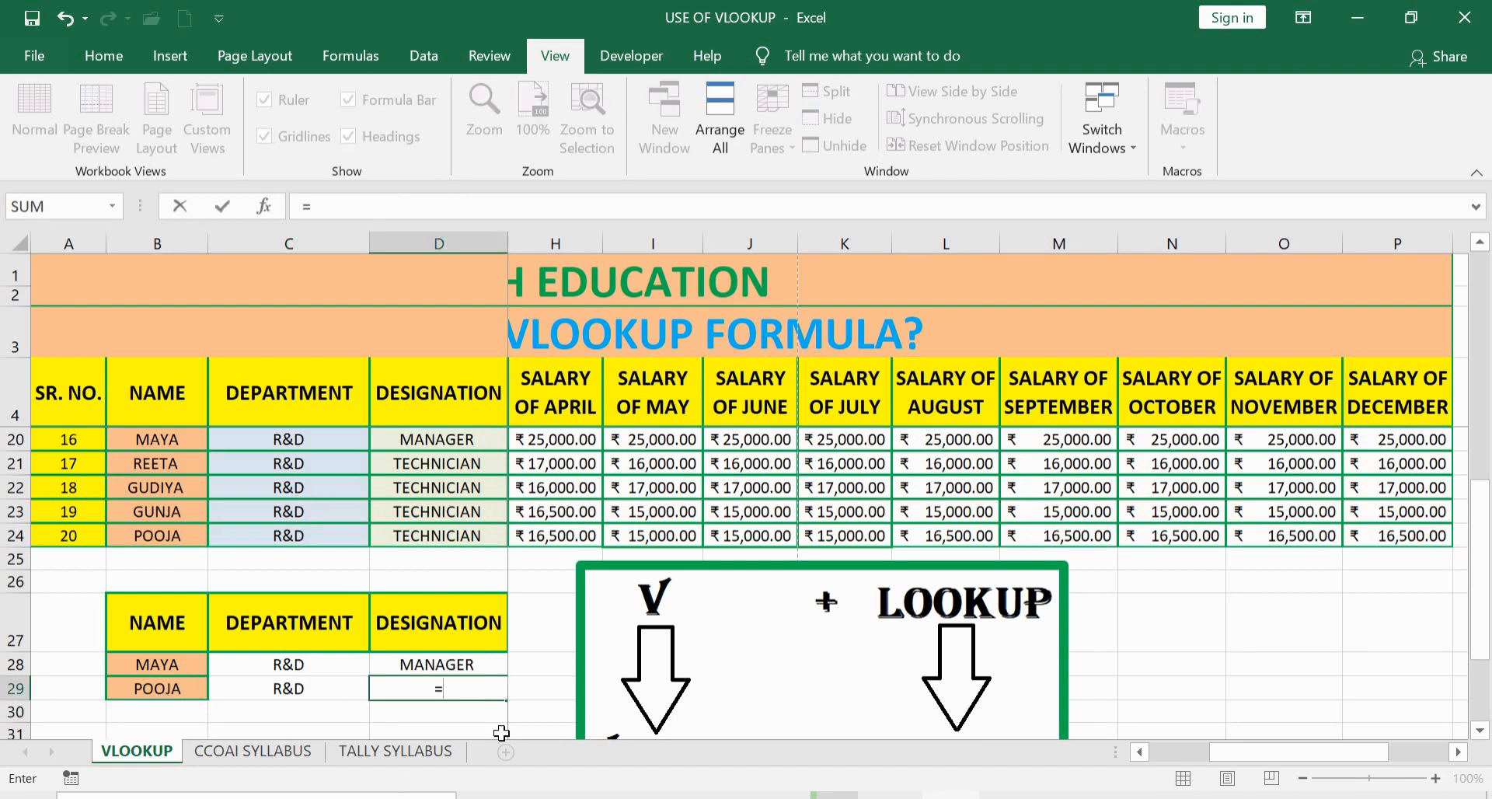
text(vloo)
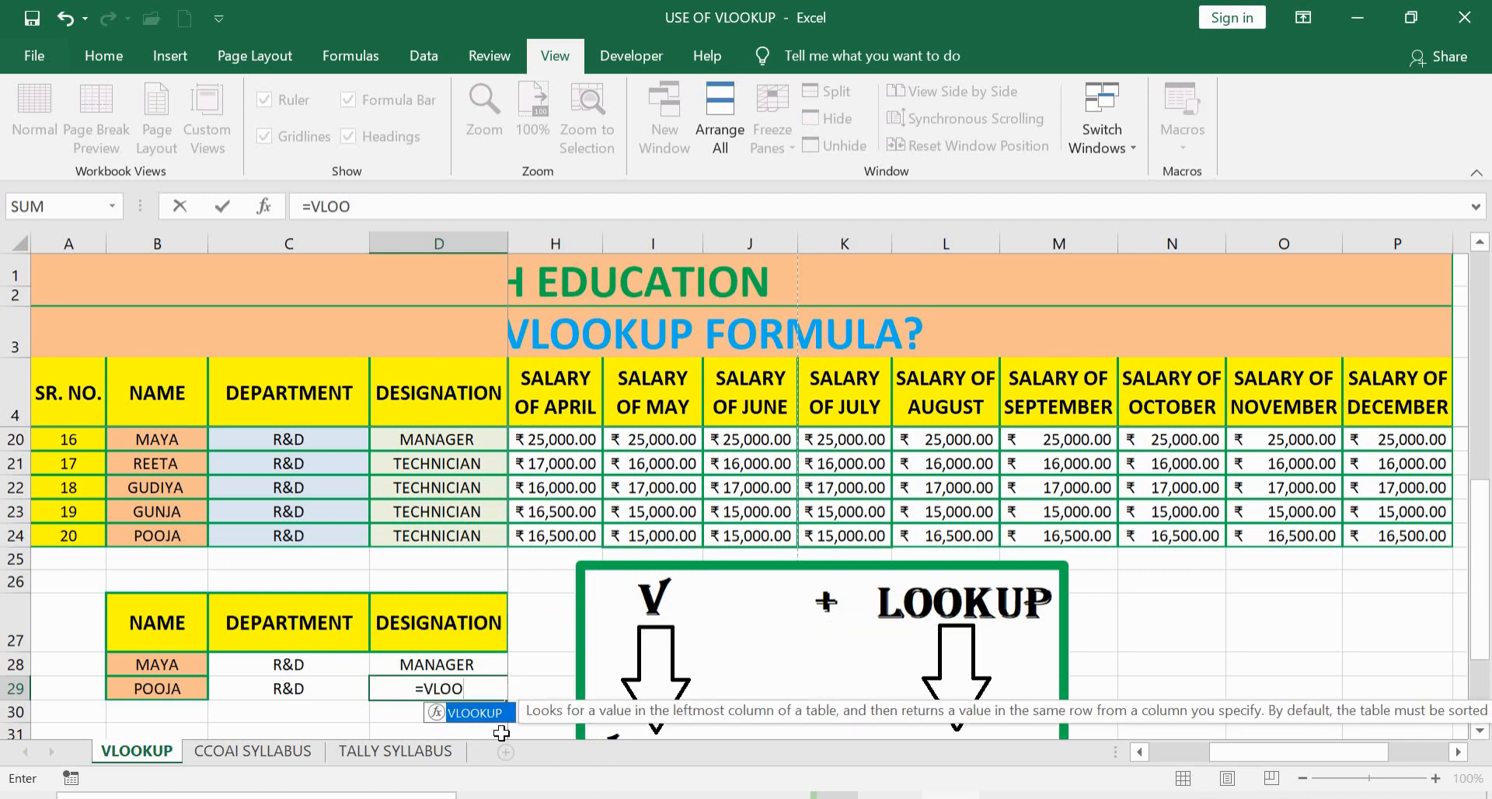
key(Tab)
click(148, 690)
text(,)
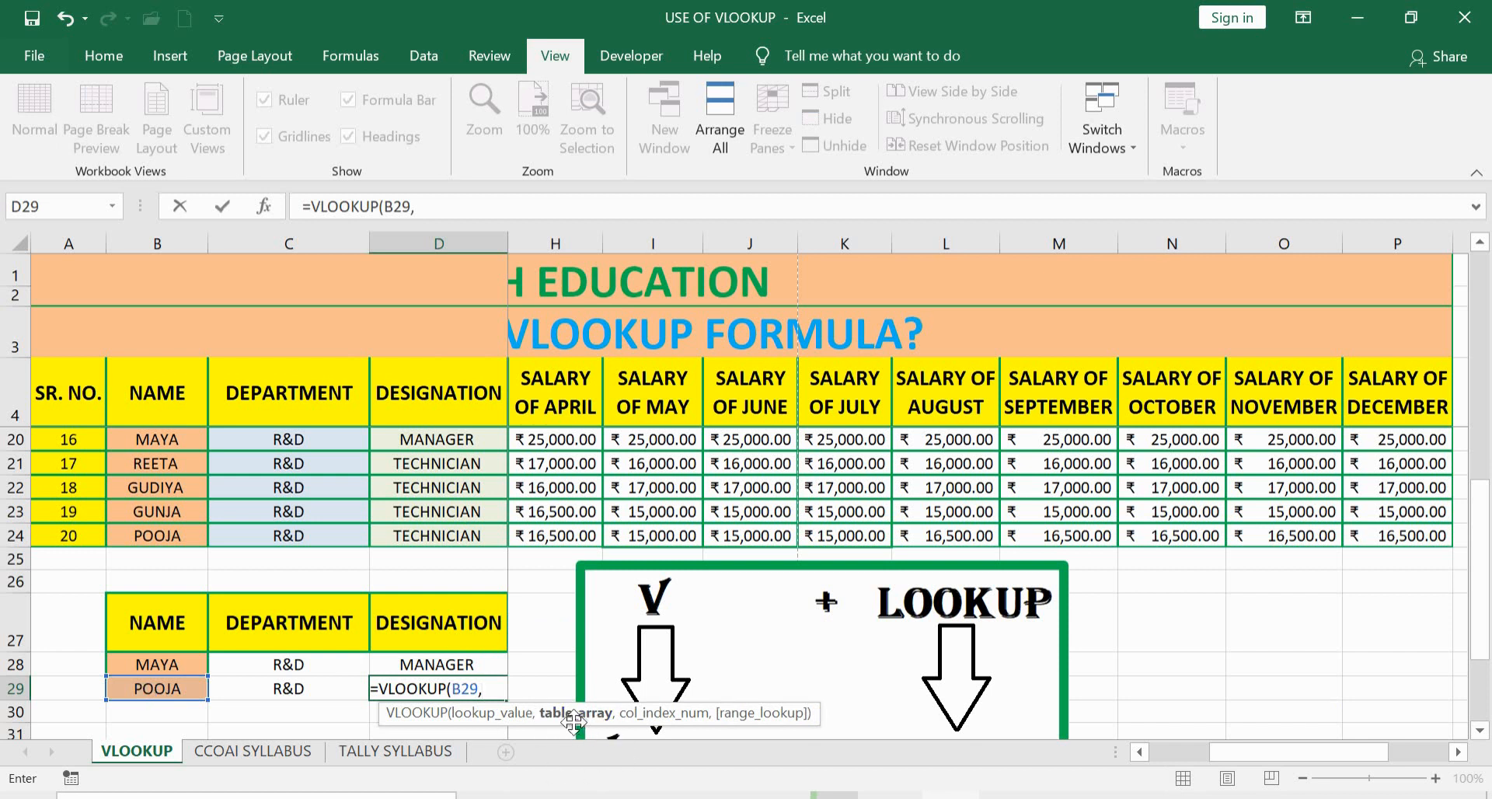
scroll(513, 649, up, 5)
drag(157, 393, 1324, 706)
text(,3)
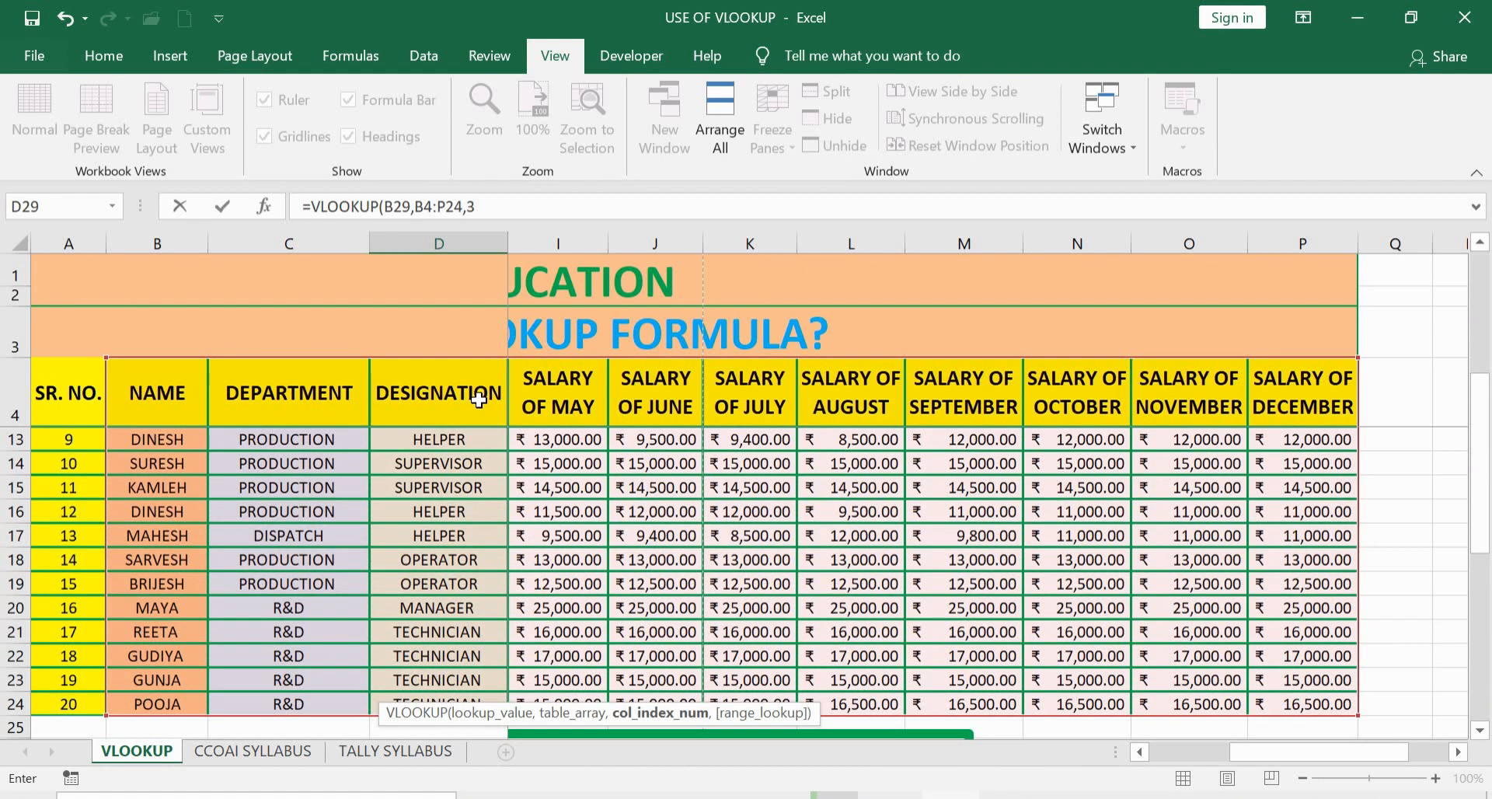
text(,0)
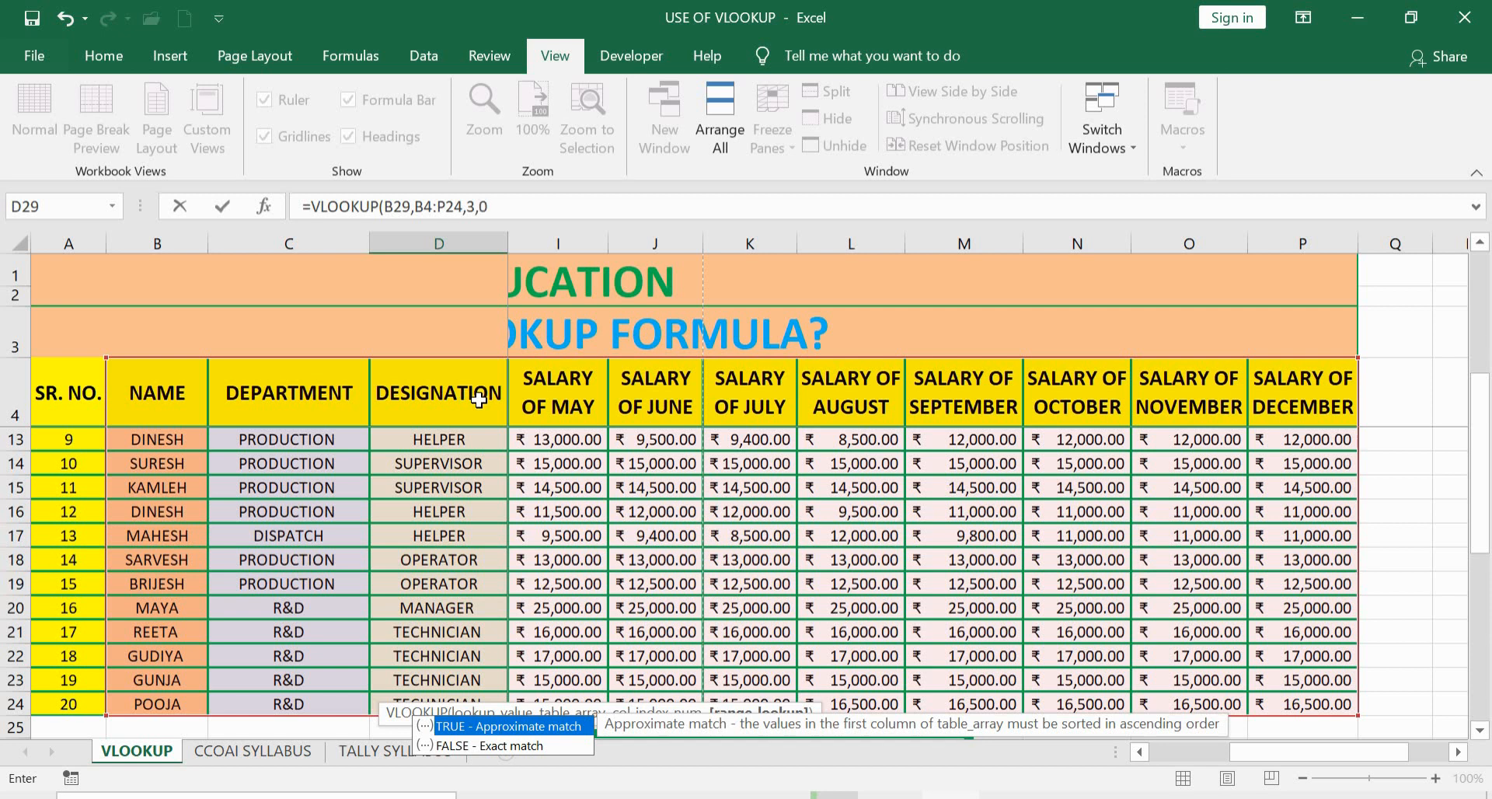
text())
key(Return)
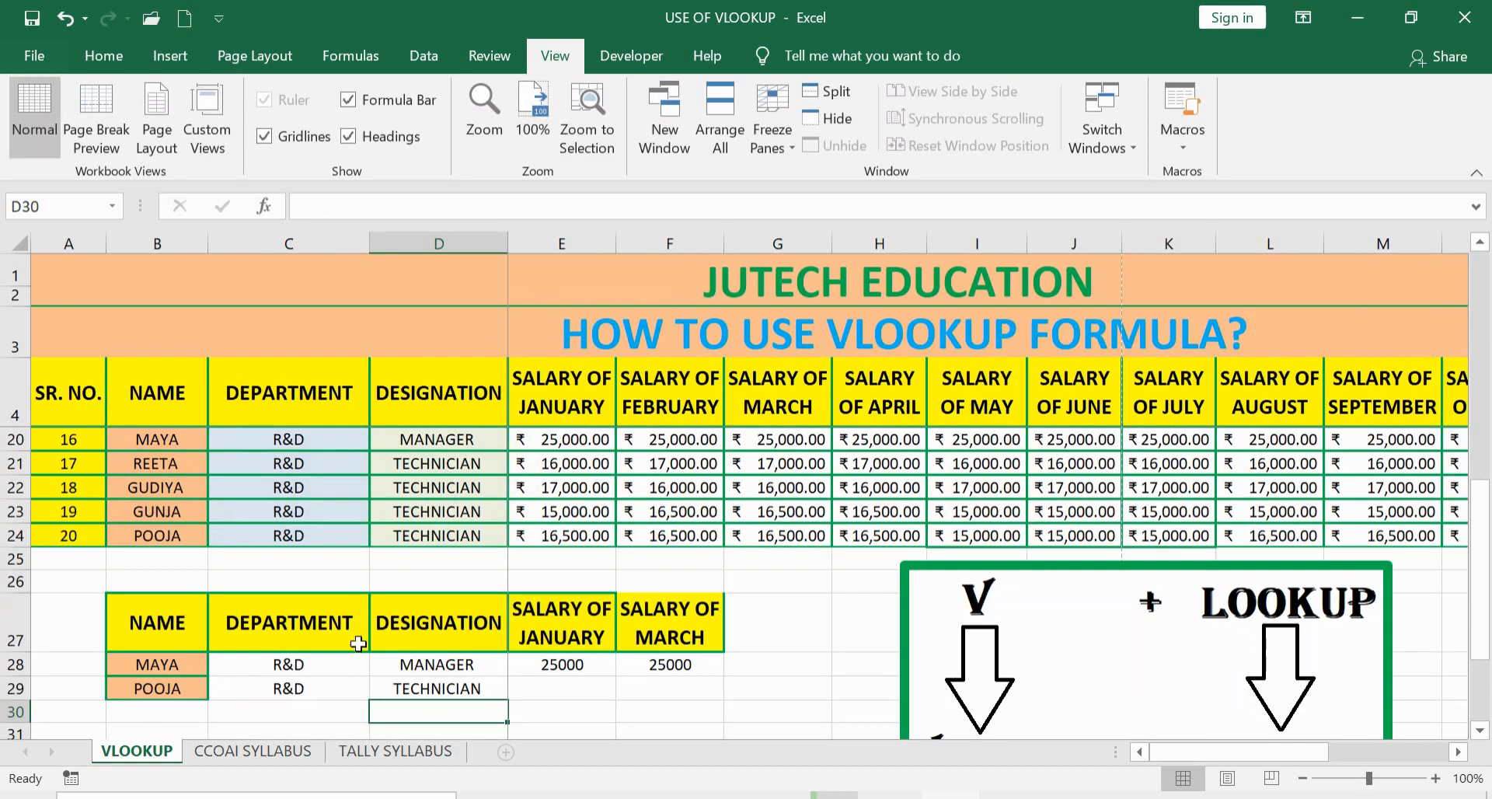
Enter a VLOOKUP formula in E29 for the January salary with lookup value B29, table array B4:P24, column index 4 and range lookup 0.
click(556, 687)
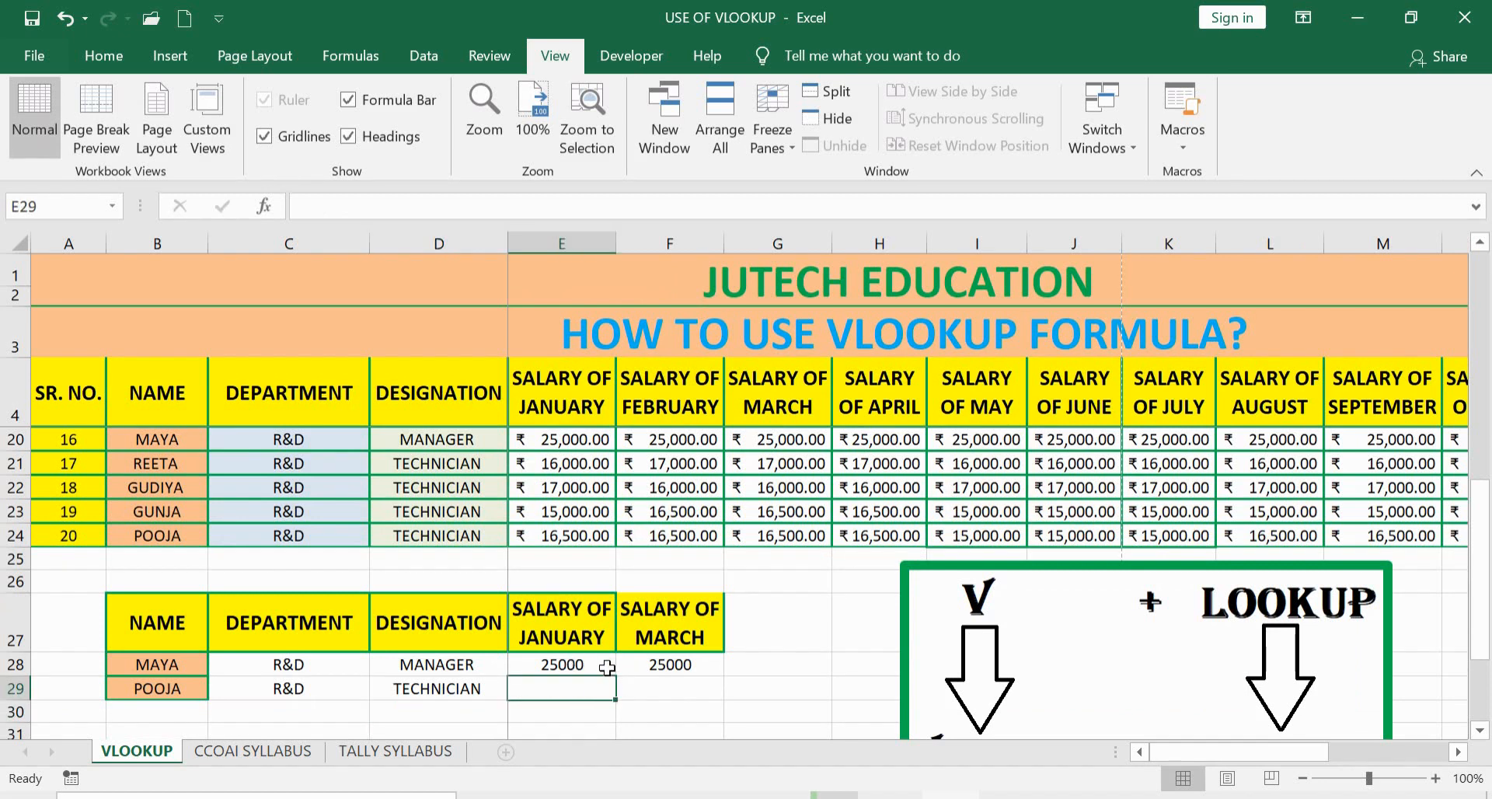
text(=)
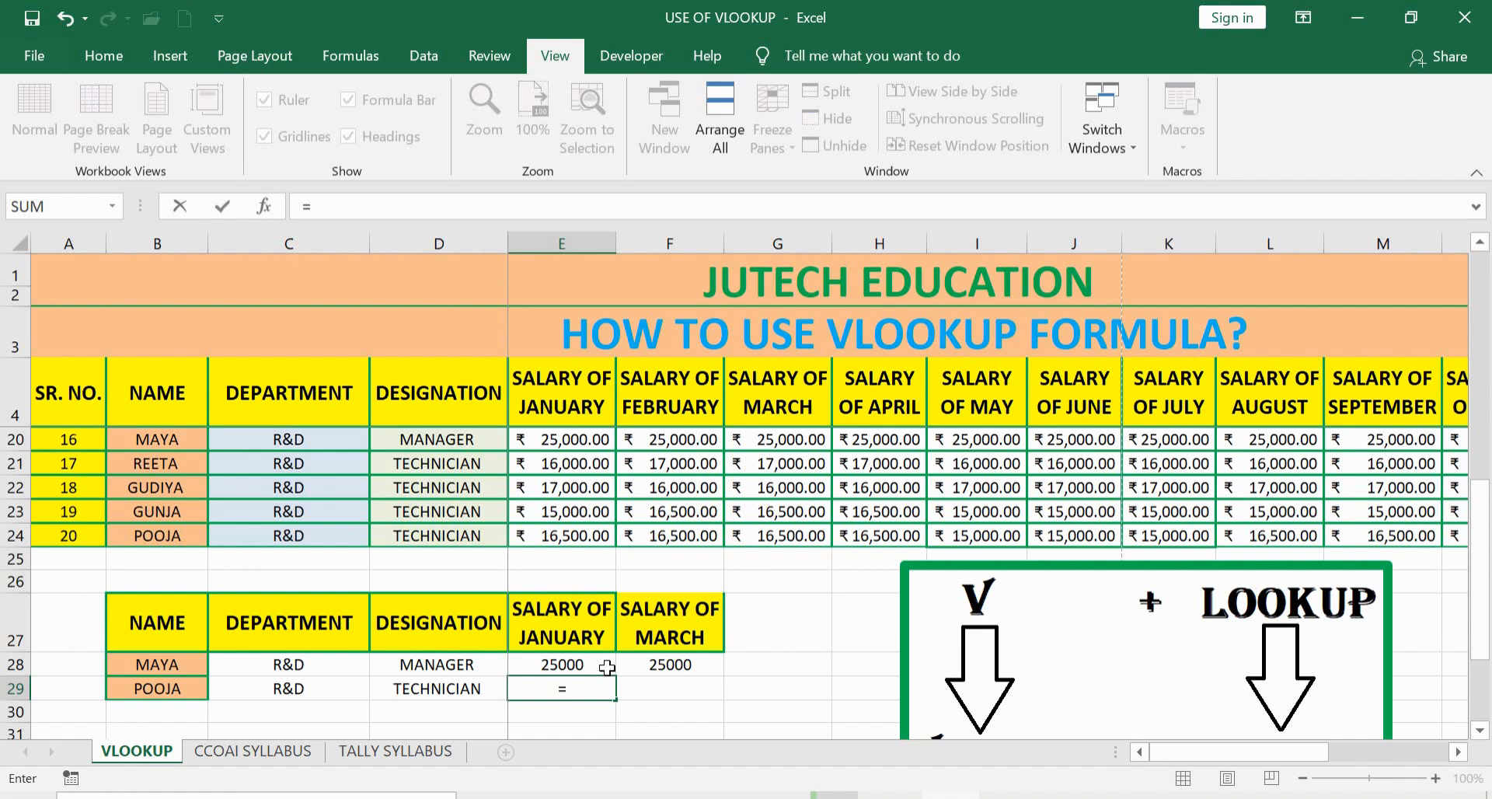
text(VLOO)
key(Tab)
click(169, 689)
text(,)
drag(158, 396, 1317, 677)
text(,4)
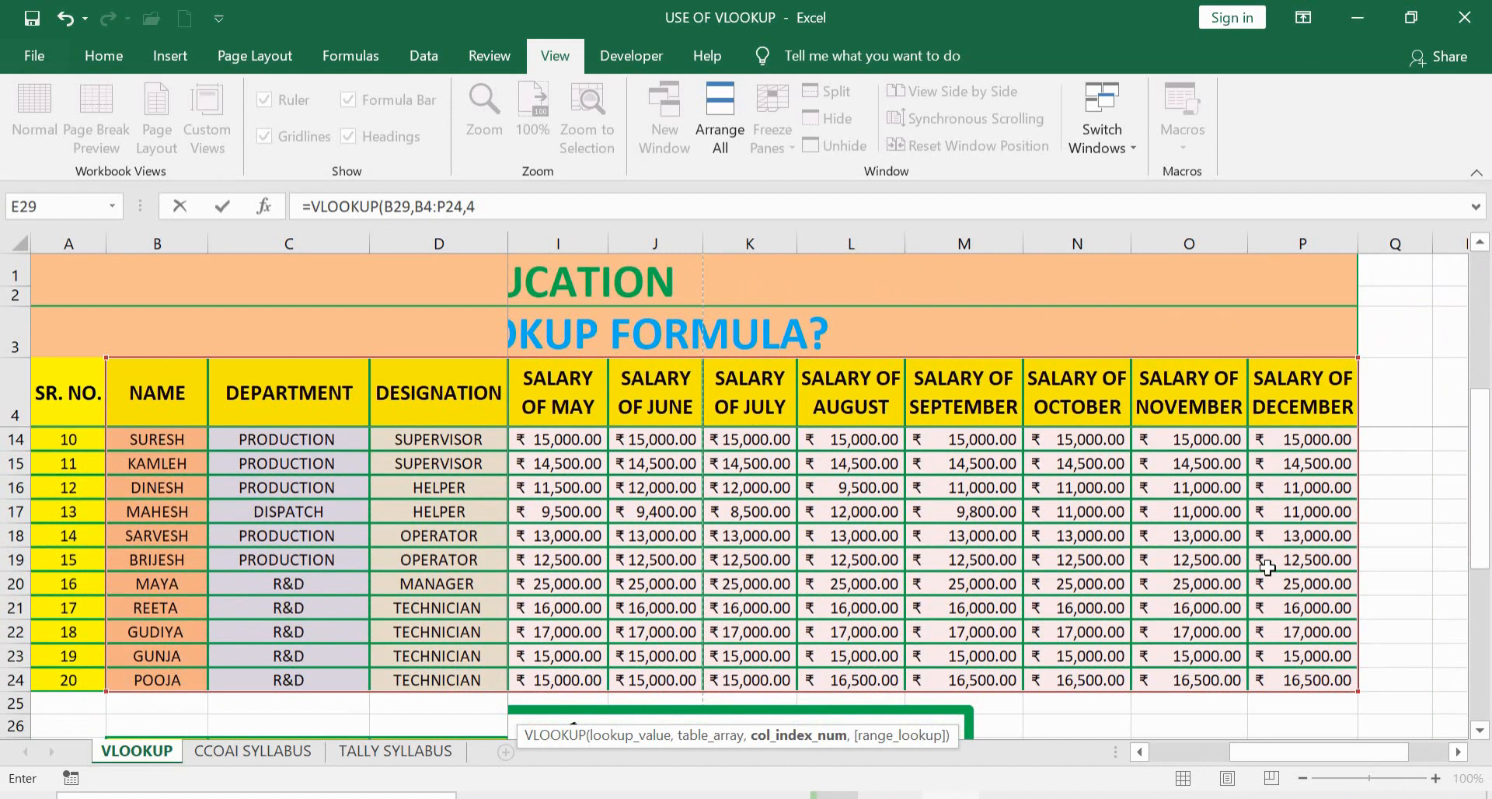
text(,)
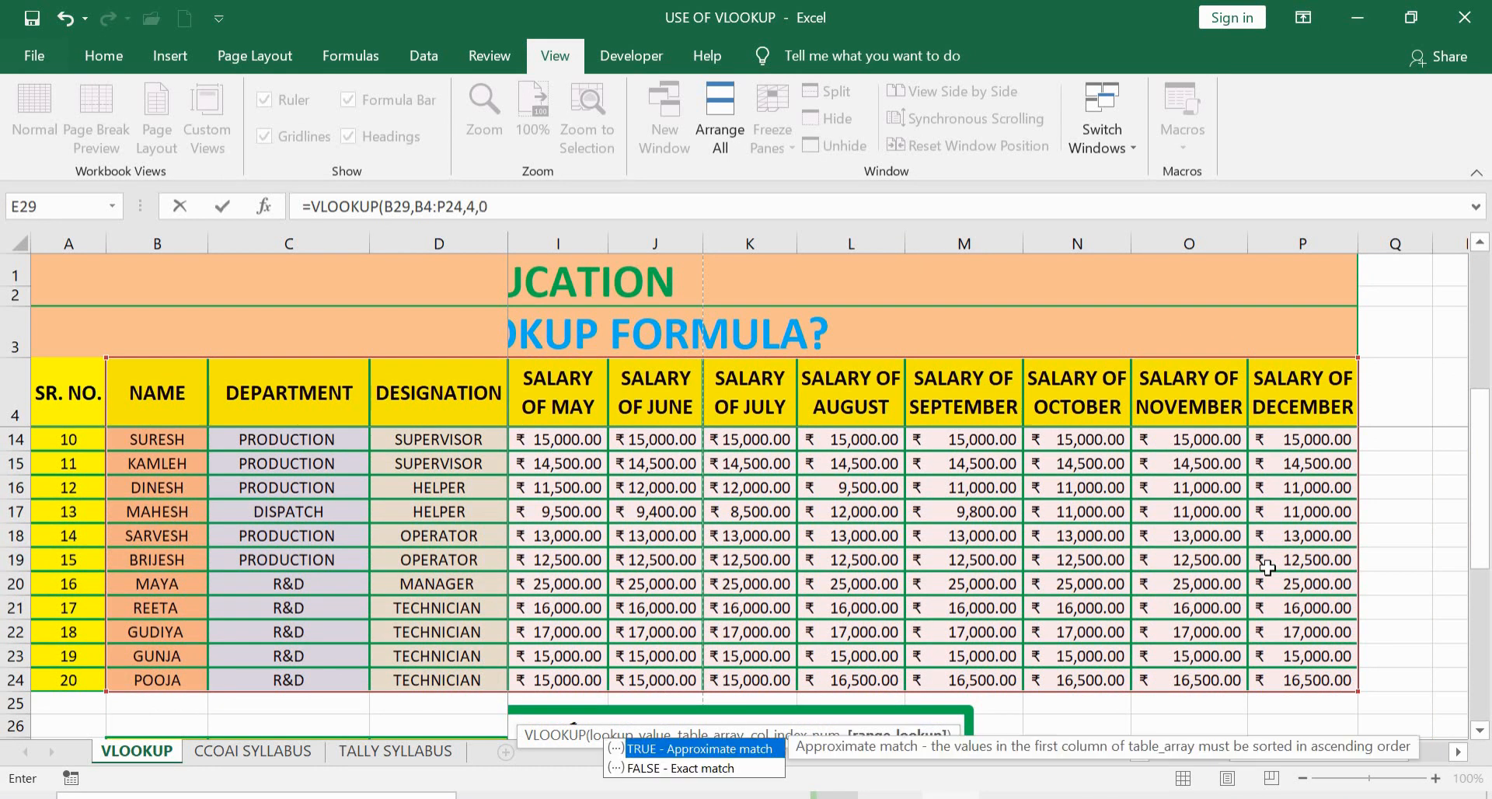
text(0)
key(Return)
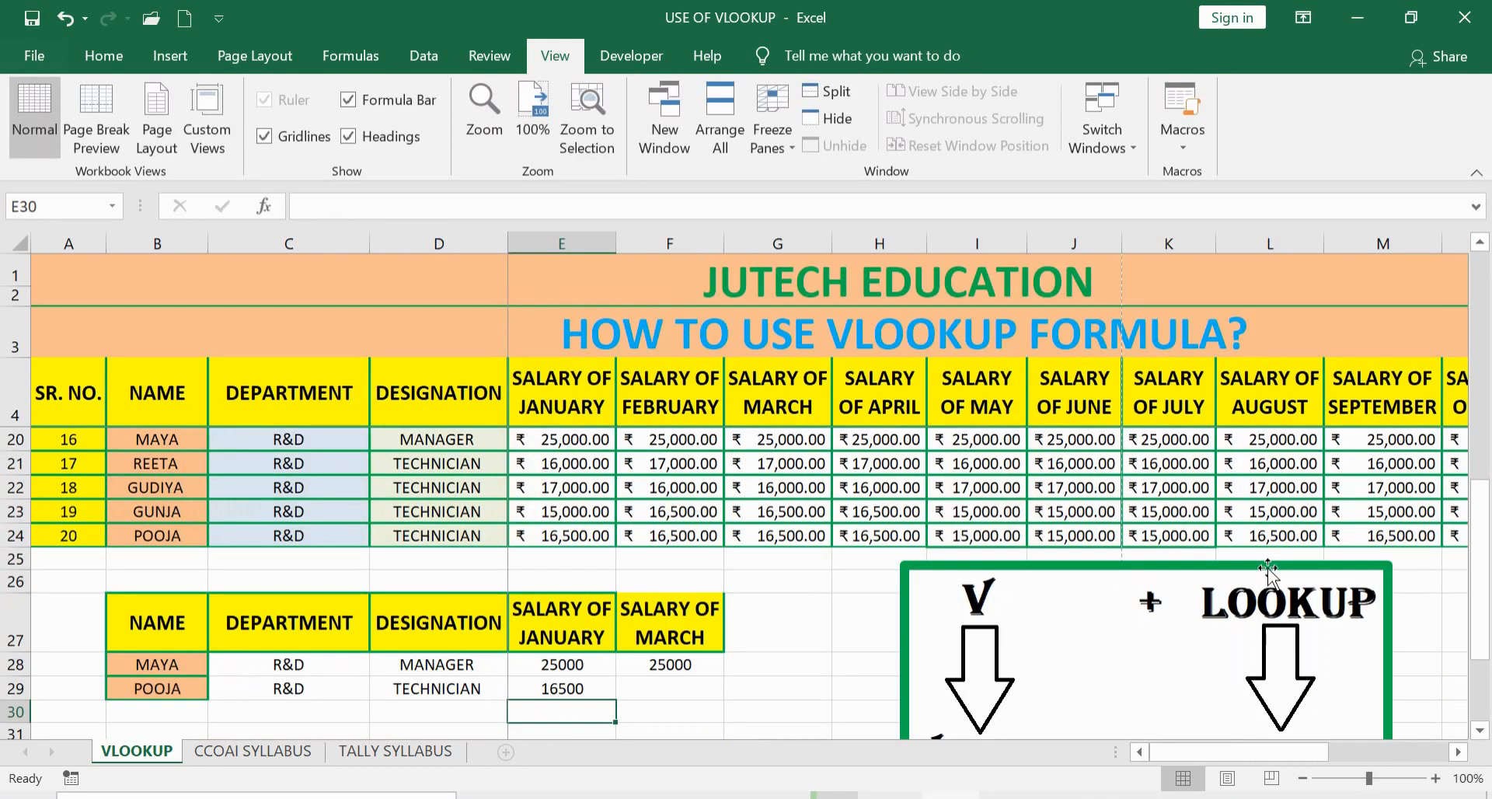
Enter a VLOOKUP formula in F29 for the March salary with lookup value B29, table array B4:P24, column index 6 and range lookup 0.
click(673, 705)
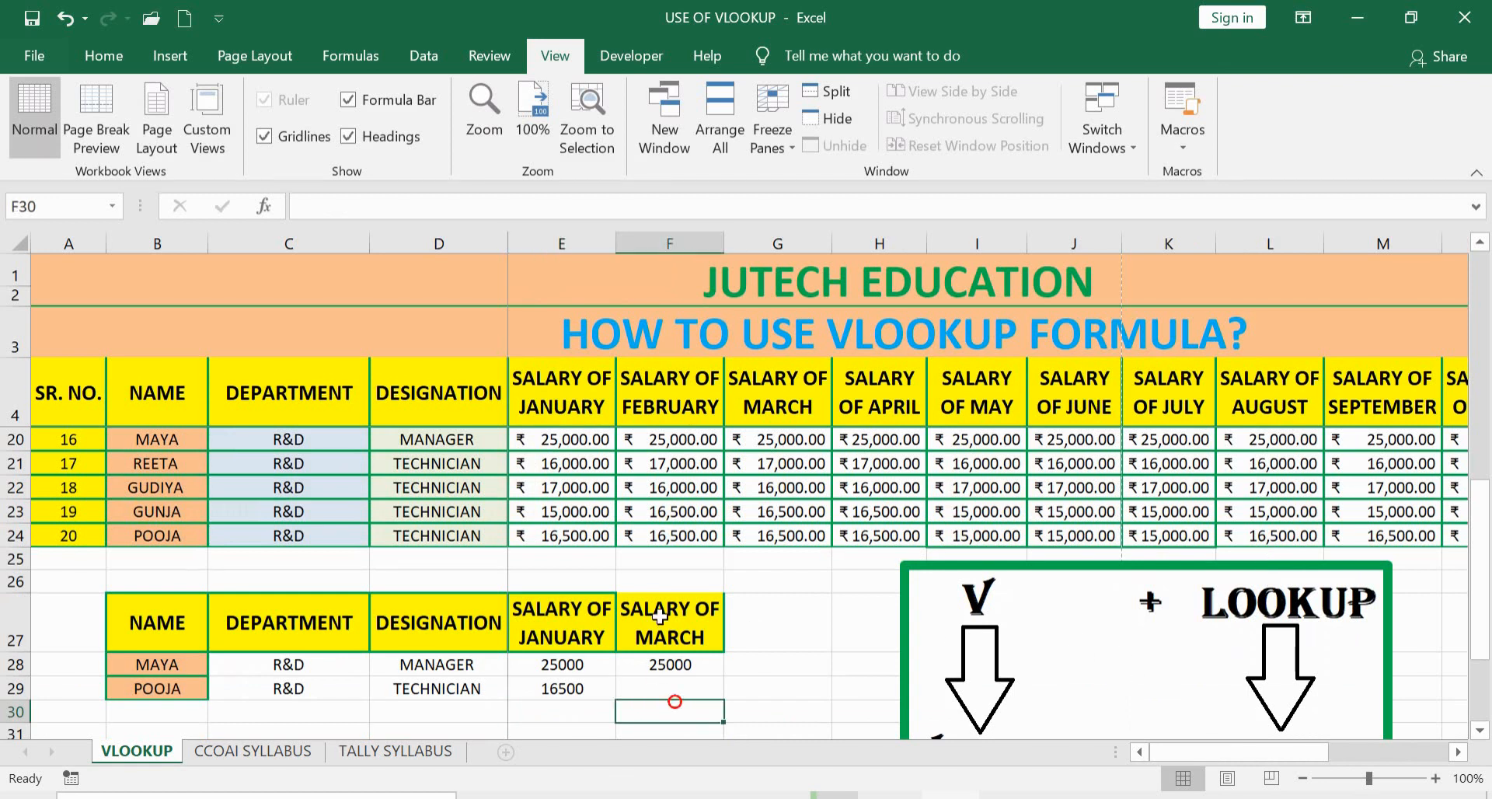
click(661, 690)
text(=VLOO)
key(Tab)
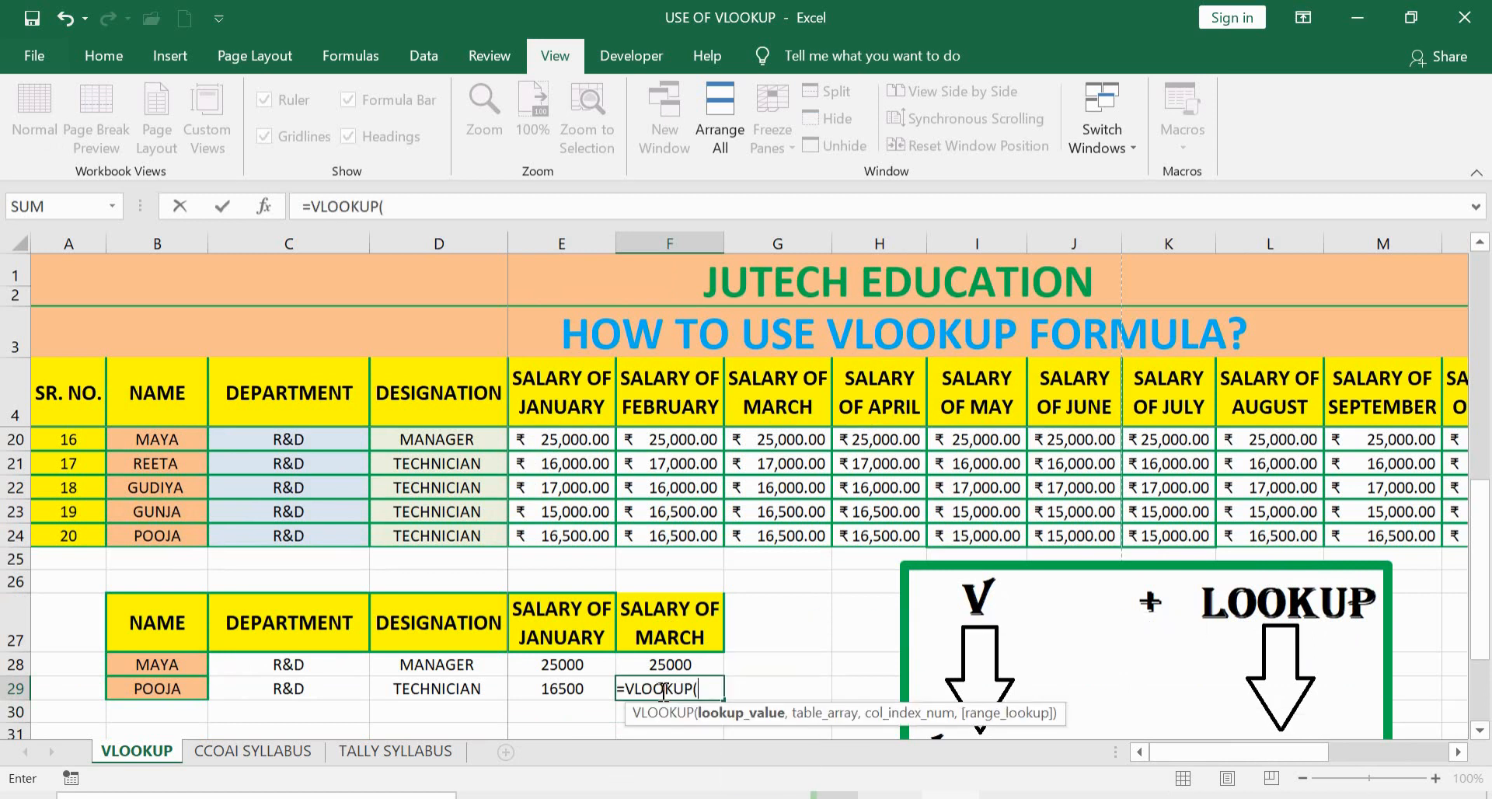
click(168, 697)
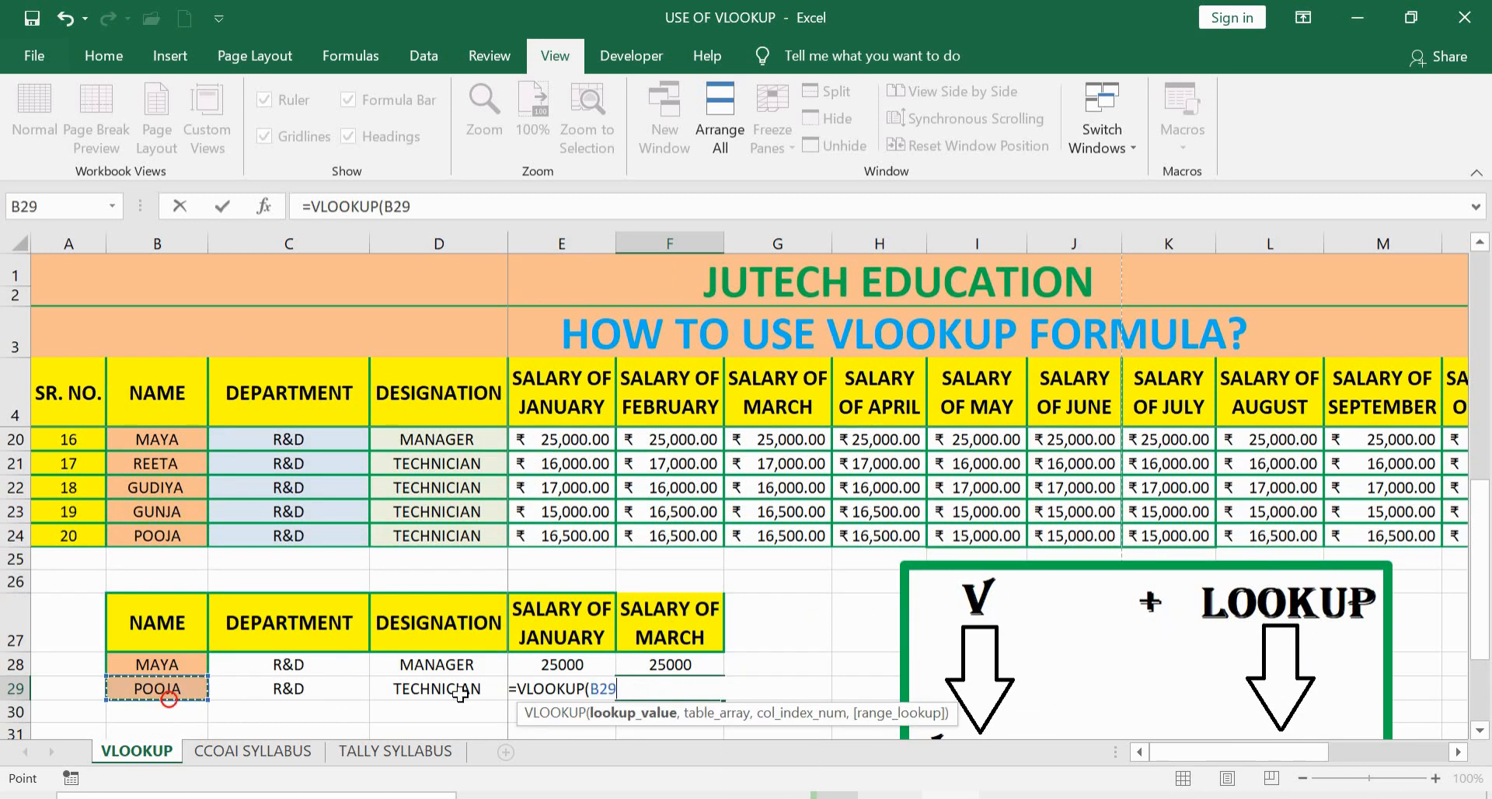
text(,)
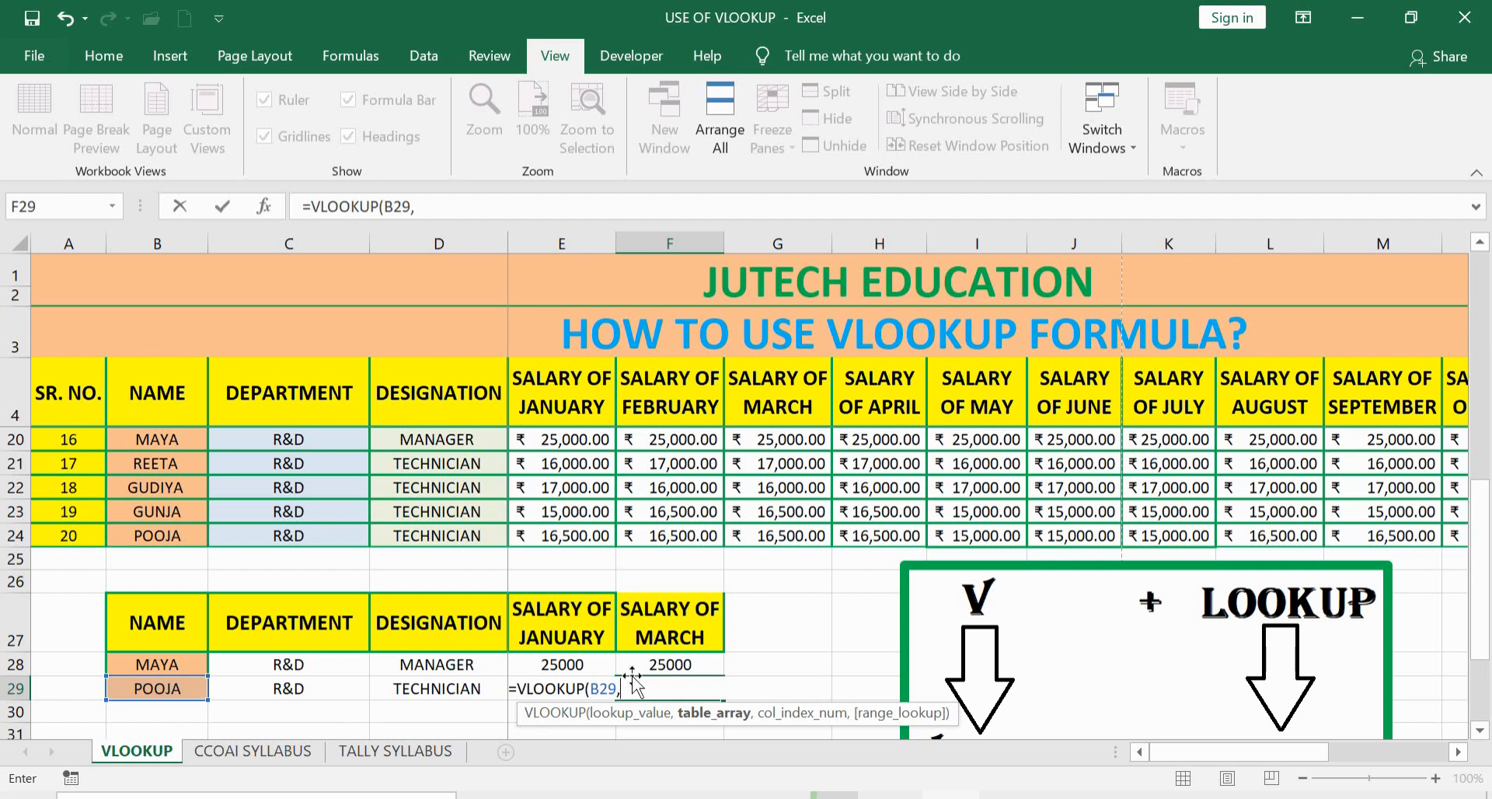
drag(159, 386, 1323, 594)
text(,)
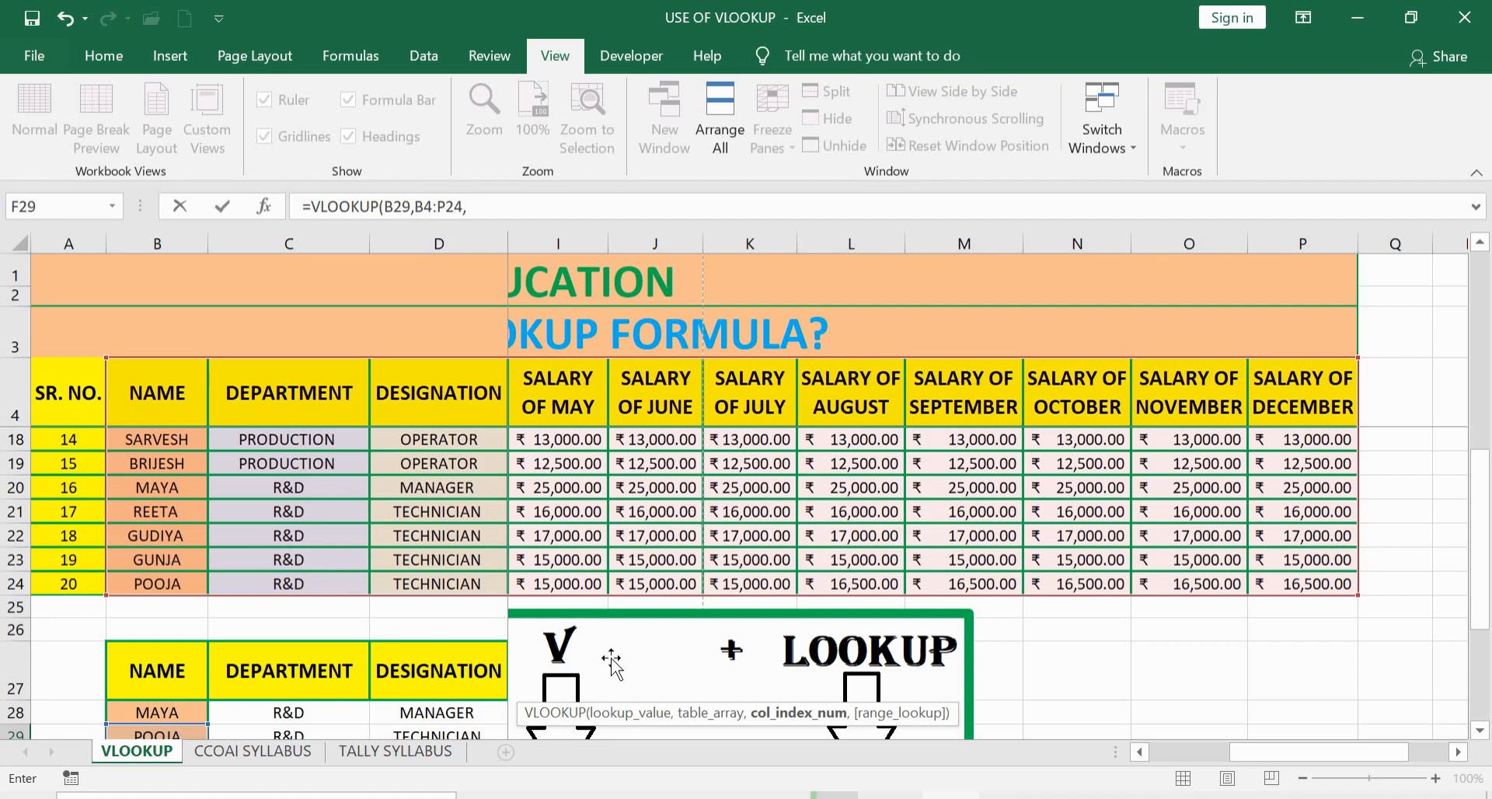
text(6,0)
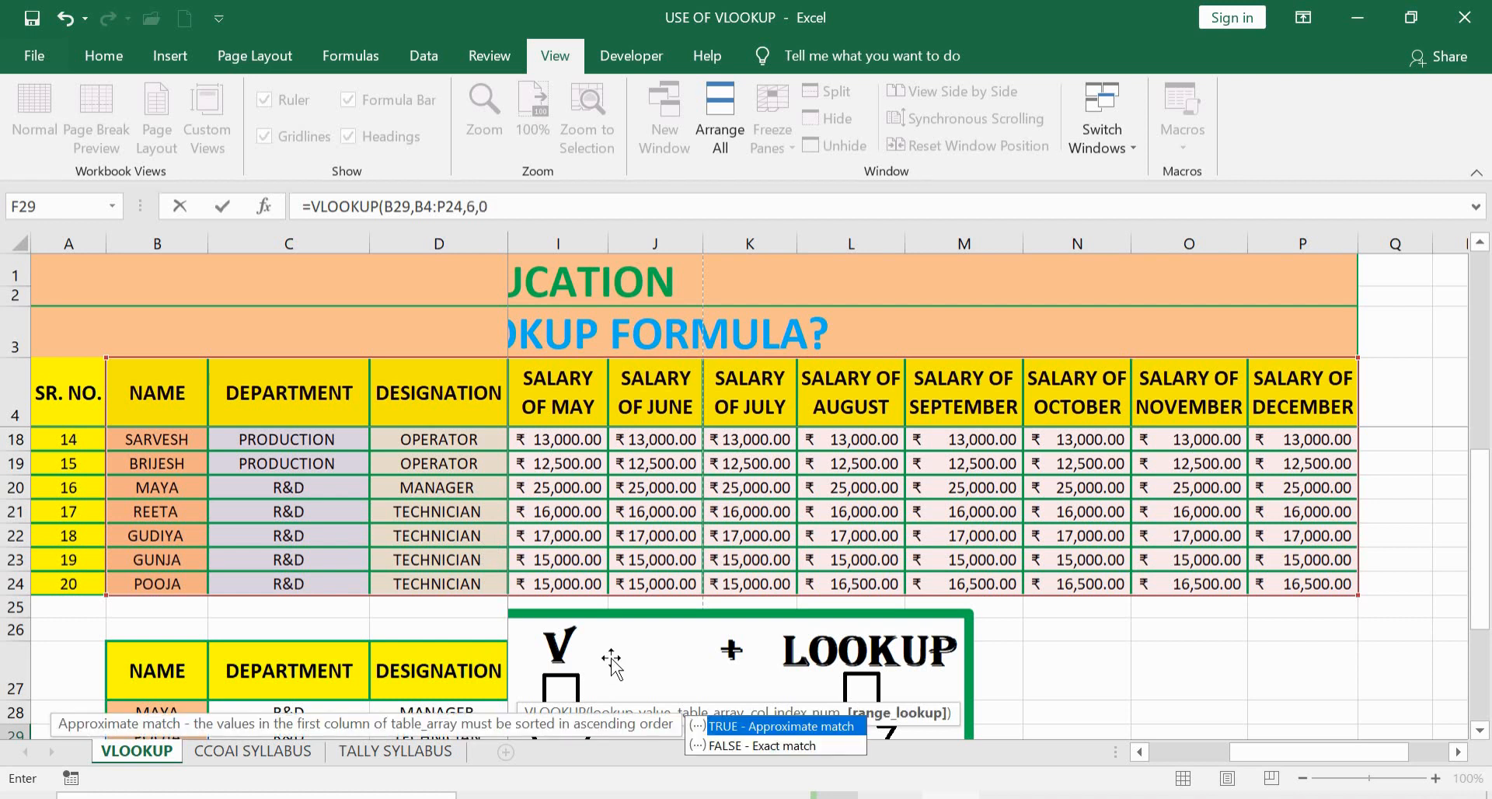
text())
key(Return)
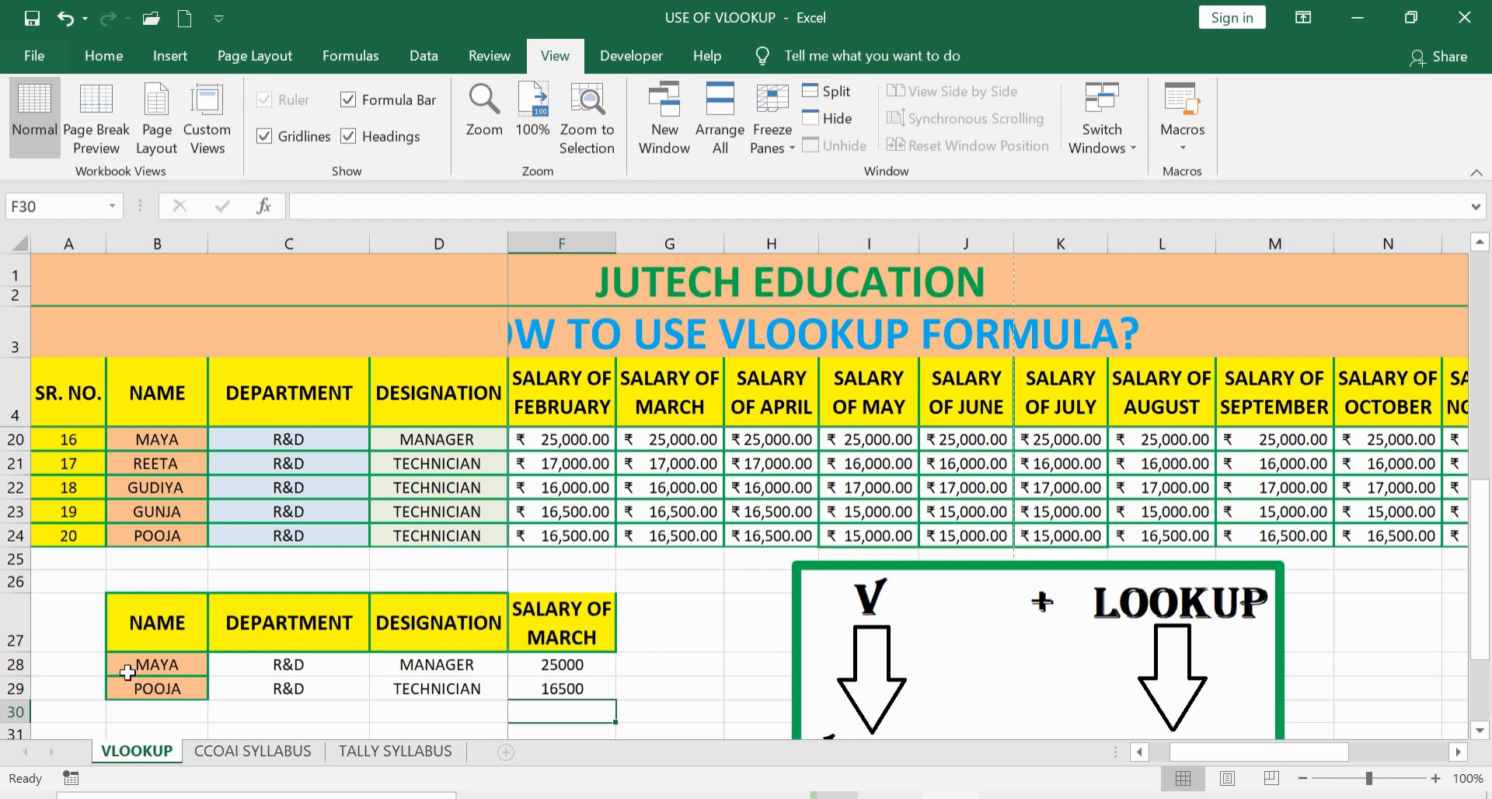
Delete the entire row 29 holding the second lookup entry.
drag(131, 687, 669, 690)
right_click(510, 693)
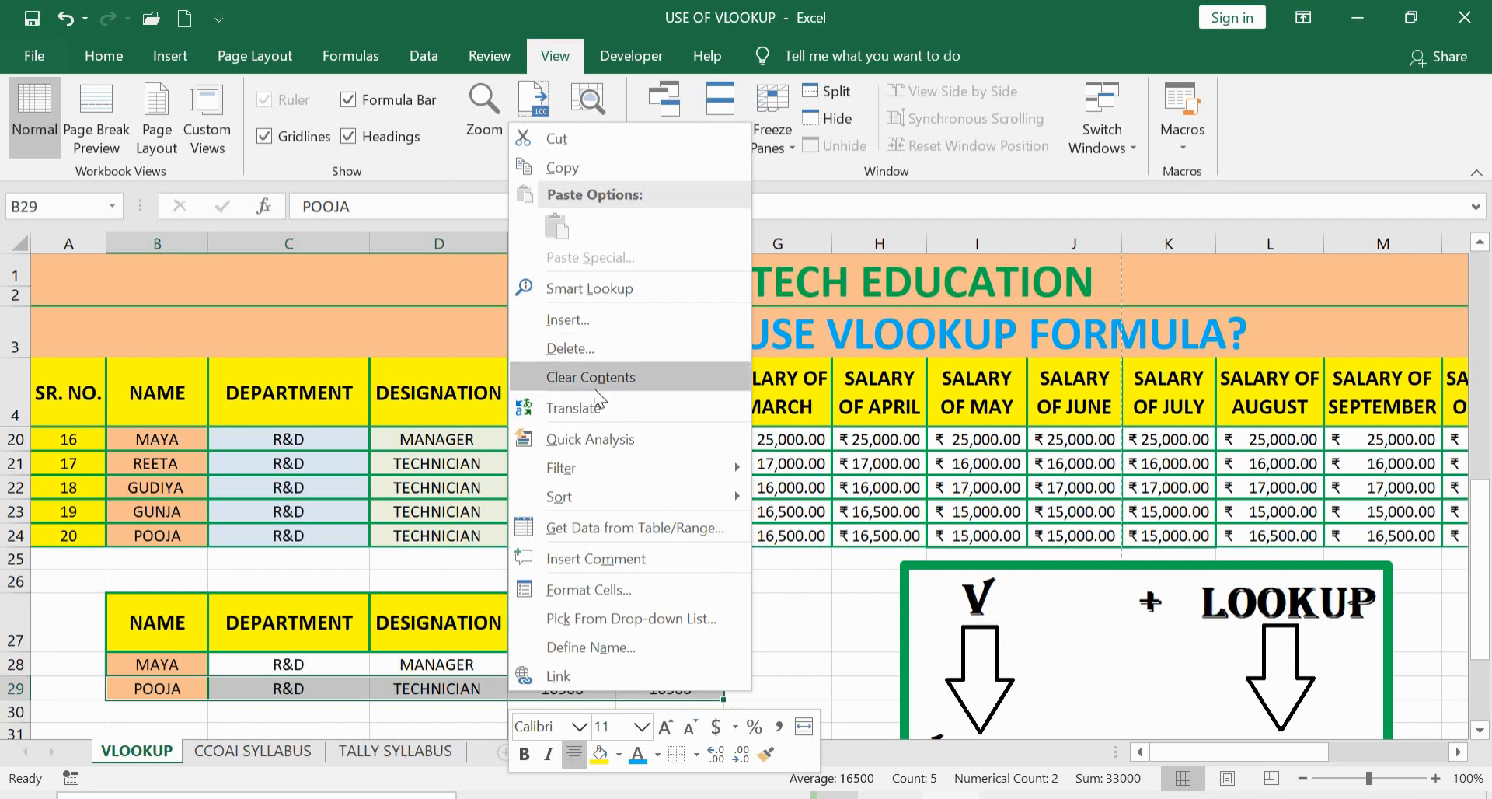
click(592, 350)
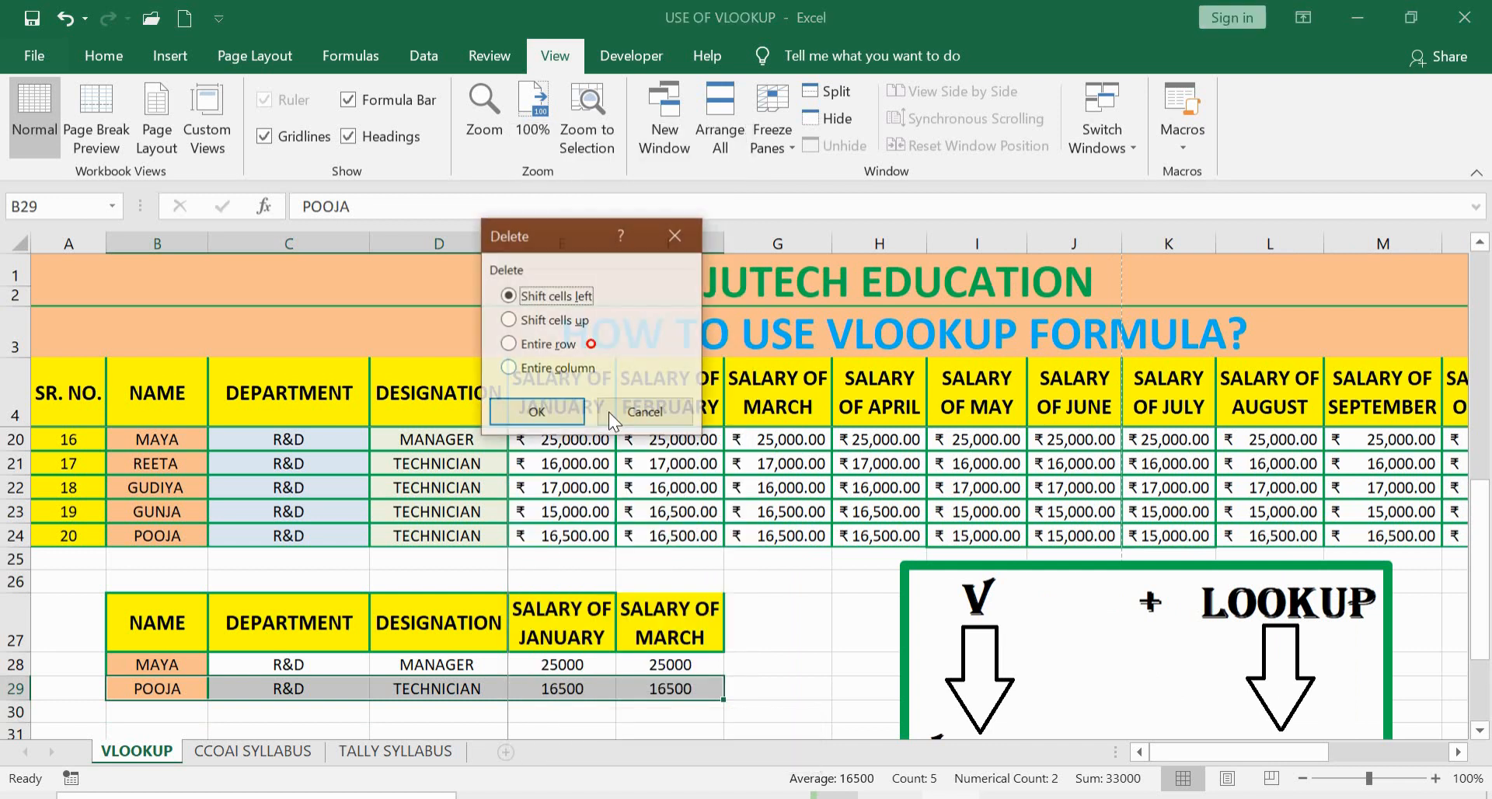
click(549, 346)
click(536, 412)
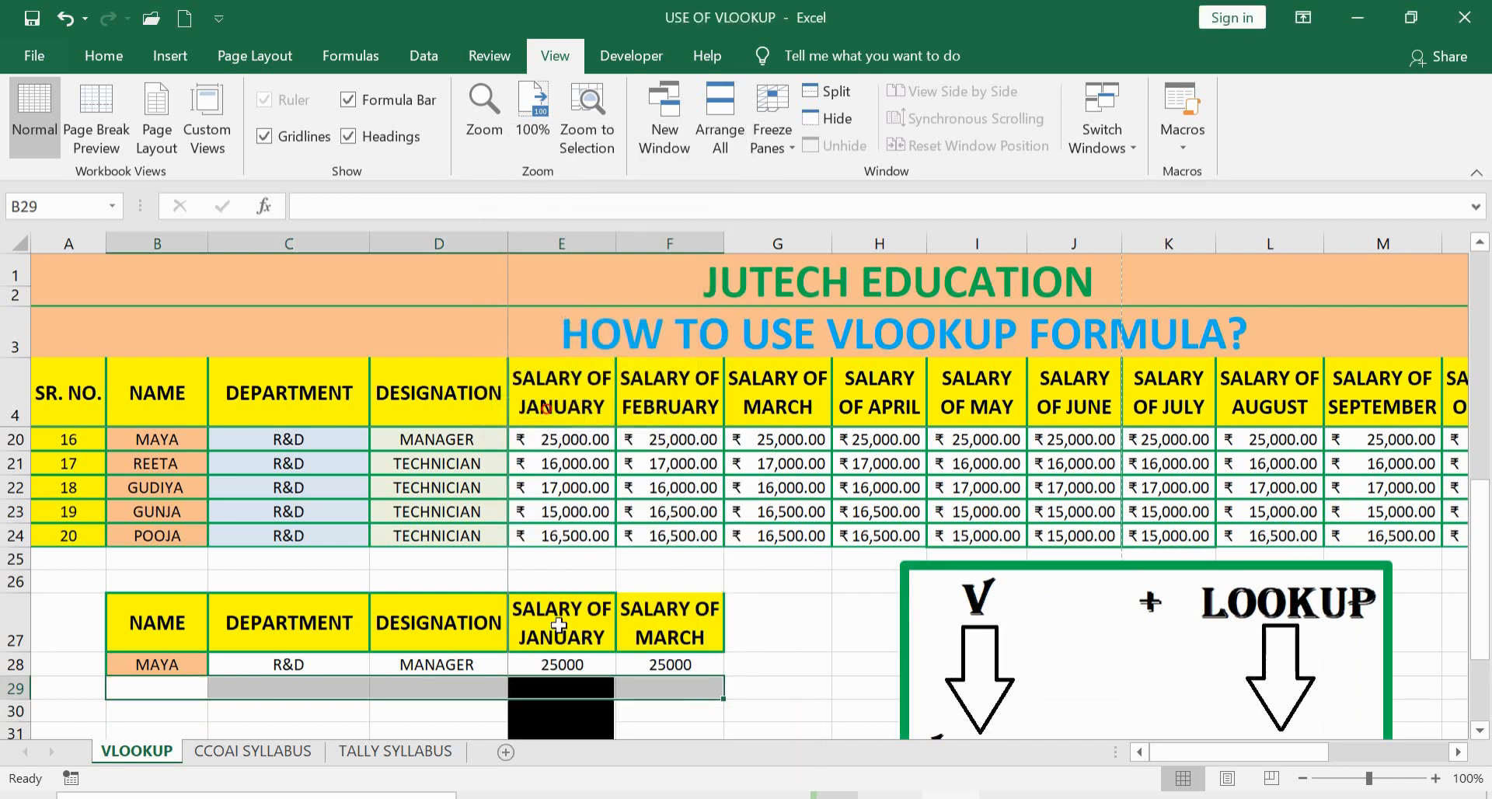
click(233, 706)
Clear the employee name from lookup cell B28.
click(179, 667)
key(Delete)
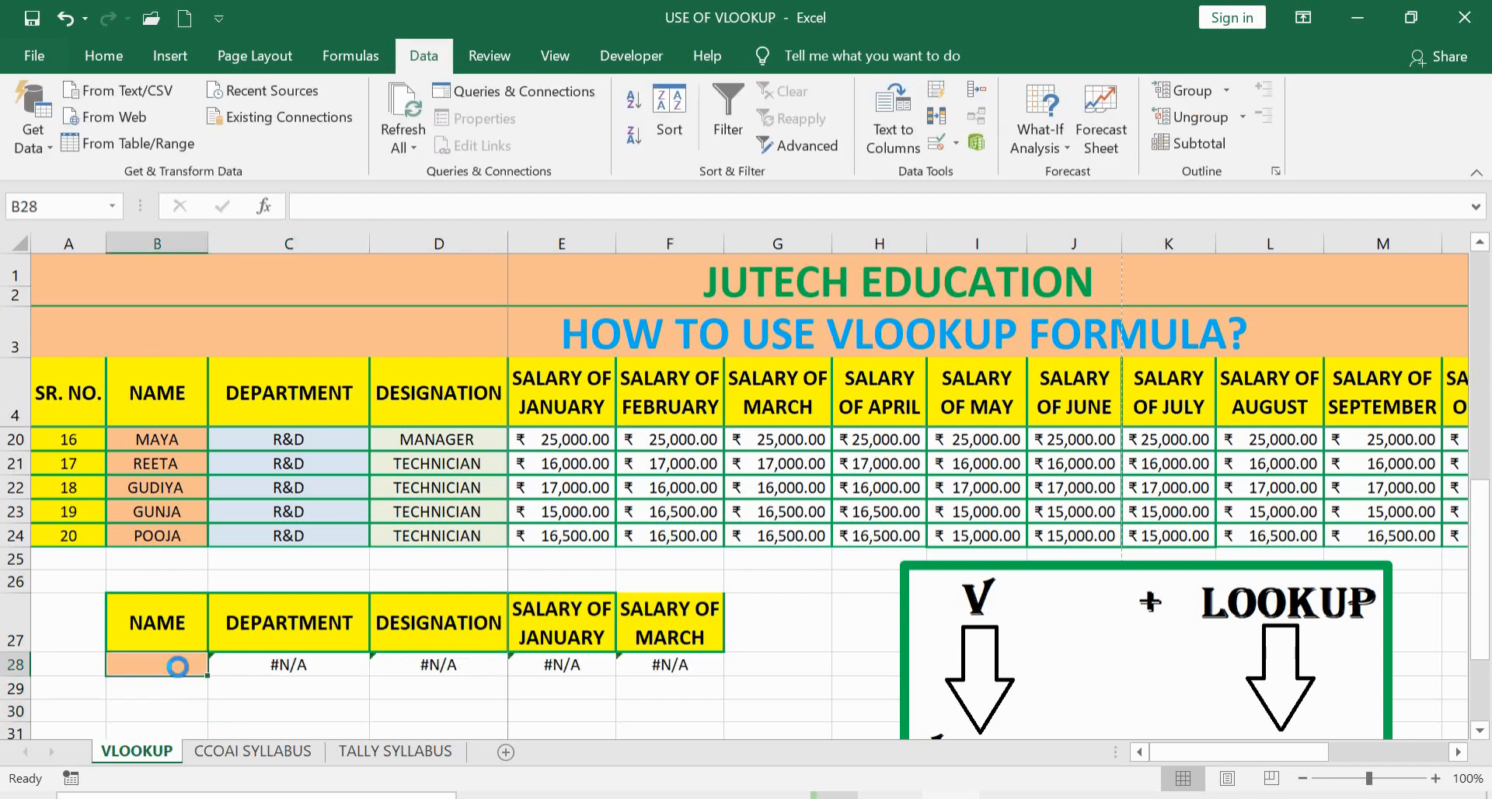
key(ctrl+z)
key(Delete)
Add a List data validation to B28 with the source range =$B$5:$B$24.
click(957, 143)
click(995, 174)
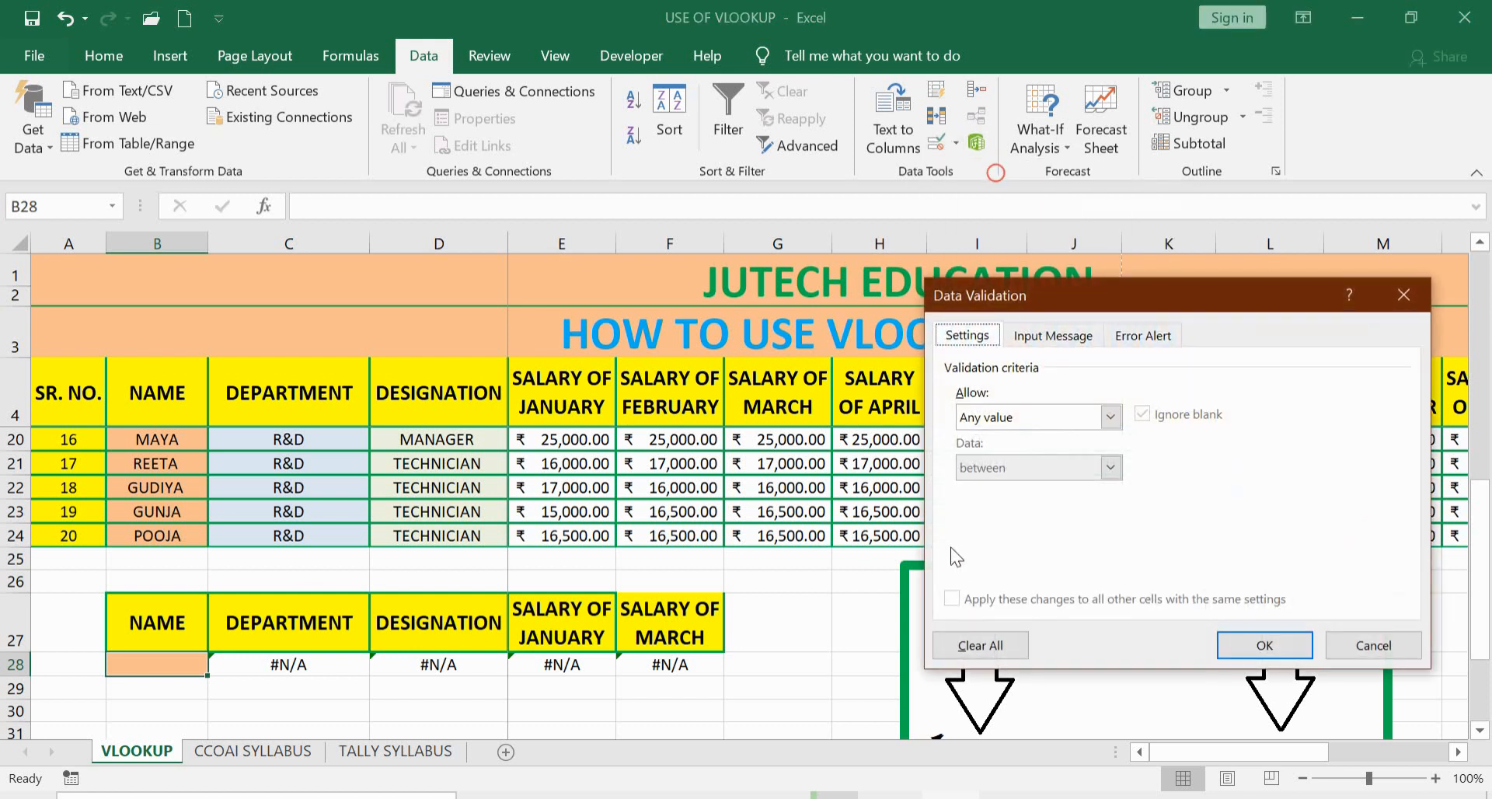
click(1026, 420)
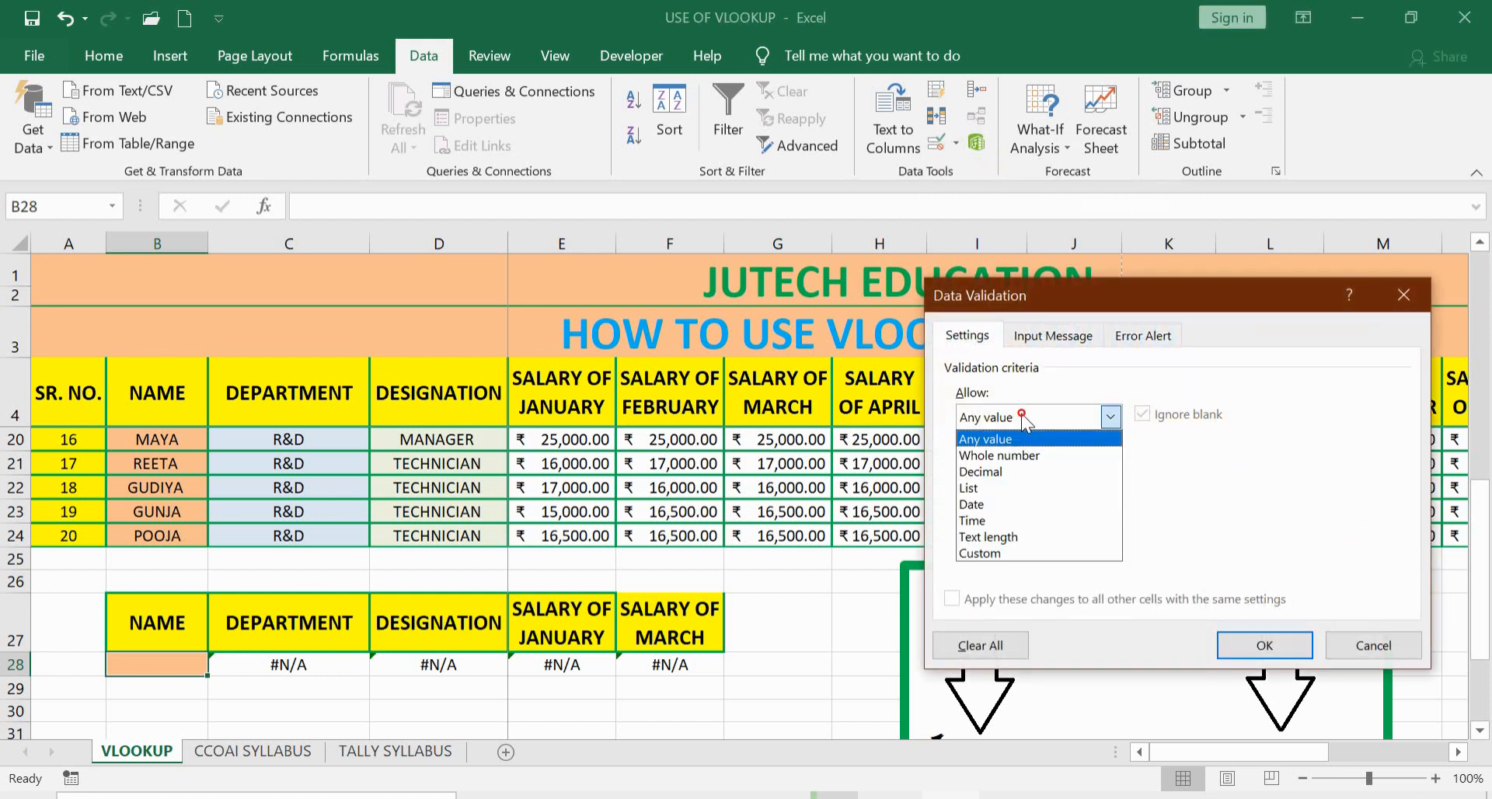
click(985, 488)
click(1006, 516)
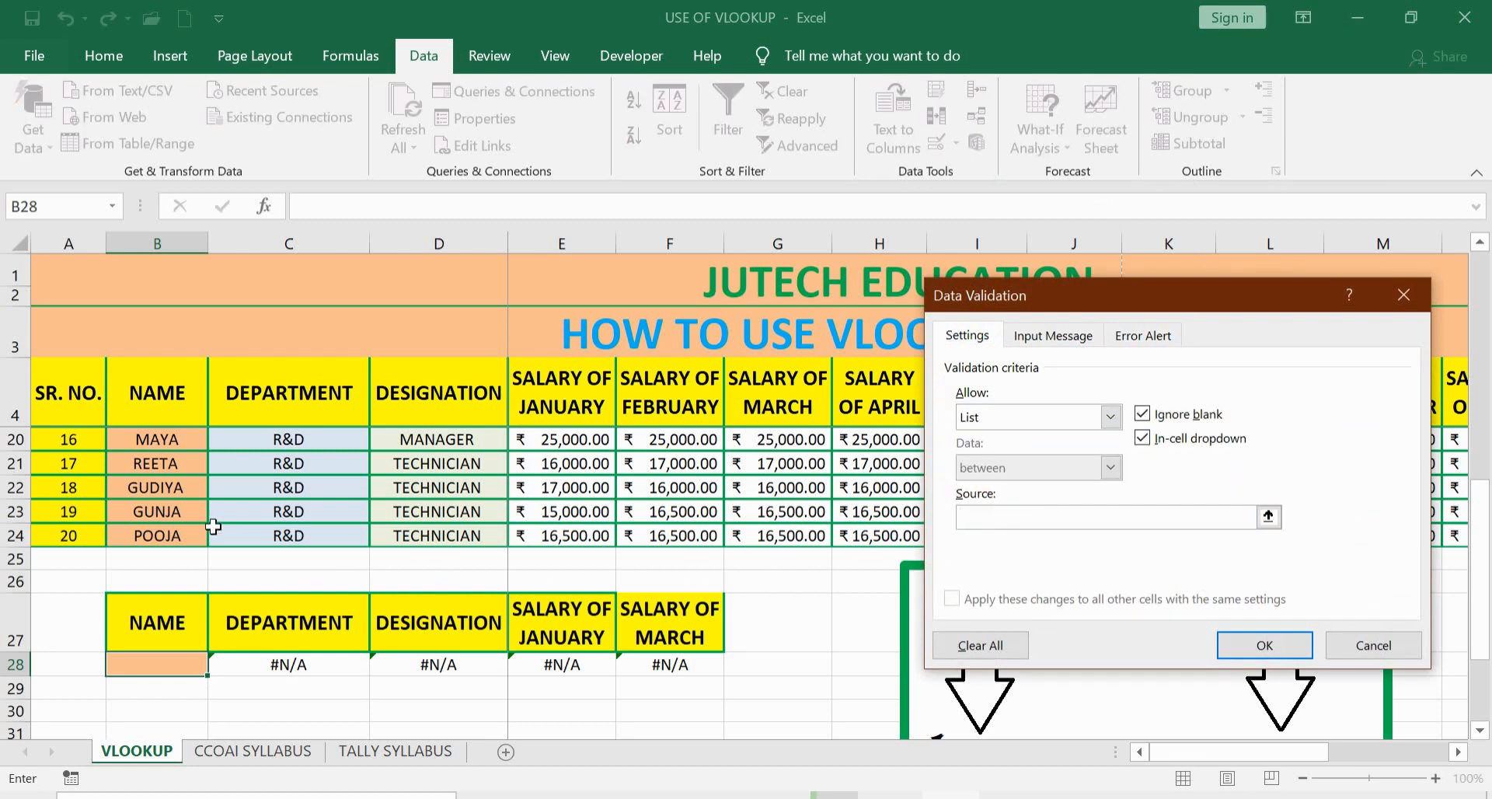
scroll(194, 497, up, 5)
drag(168, 439, 193, 609)
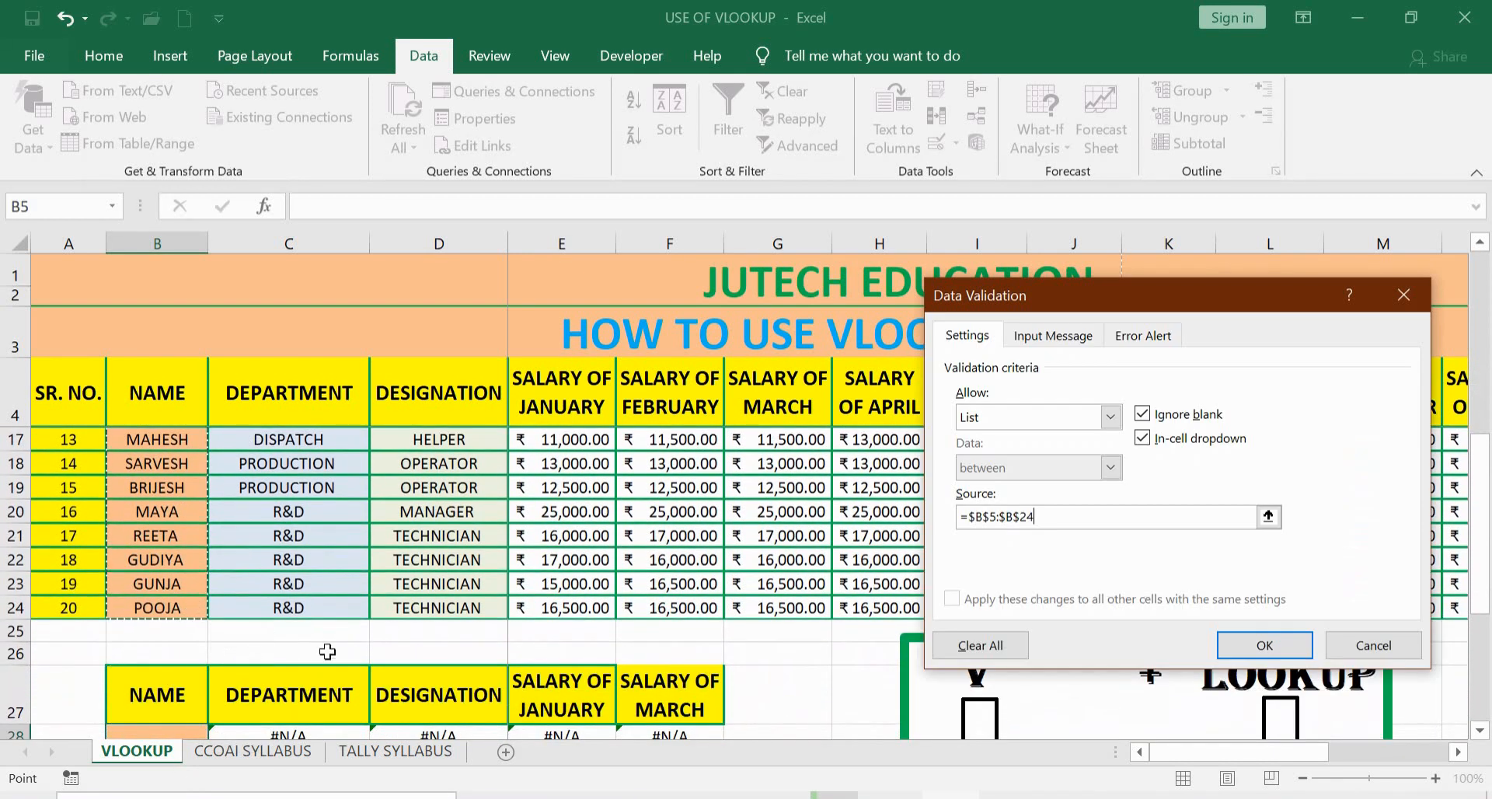
click(1265, 646)
Test the B28 drop-down by choosing the employee names from B6, B11 and B17 in turn.
scroll(361, 587, down, 1)
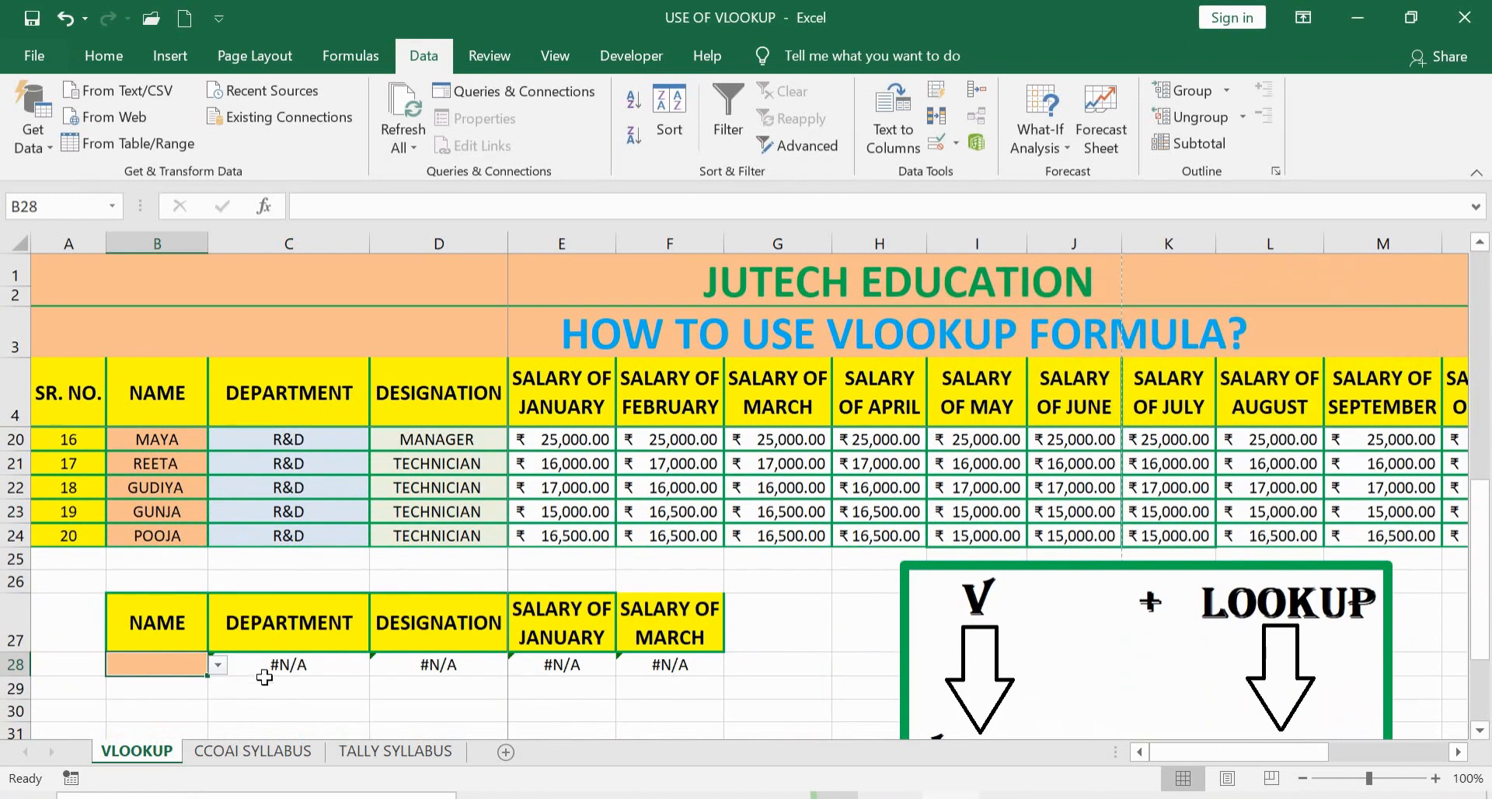
click(218, 665)
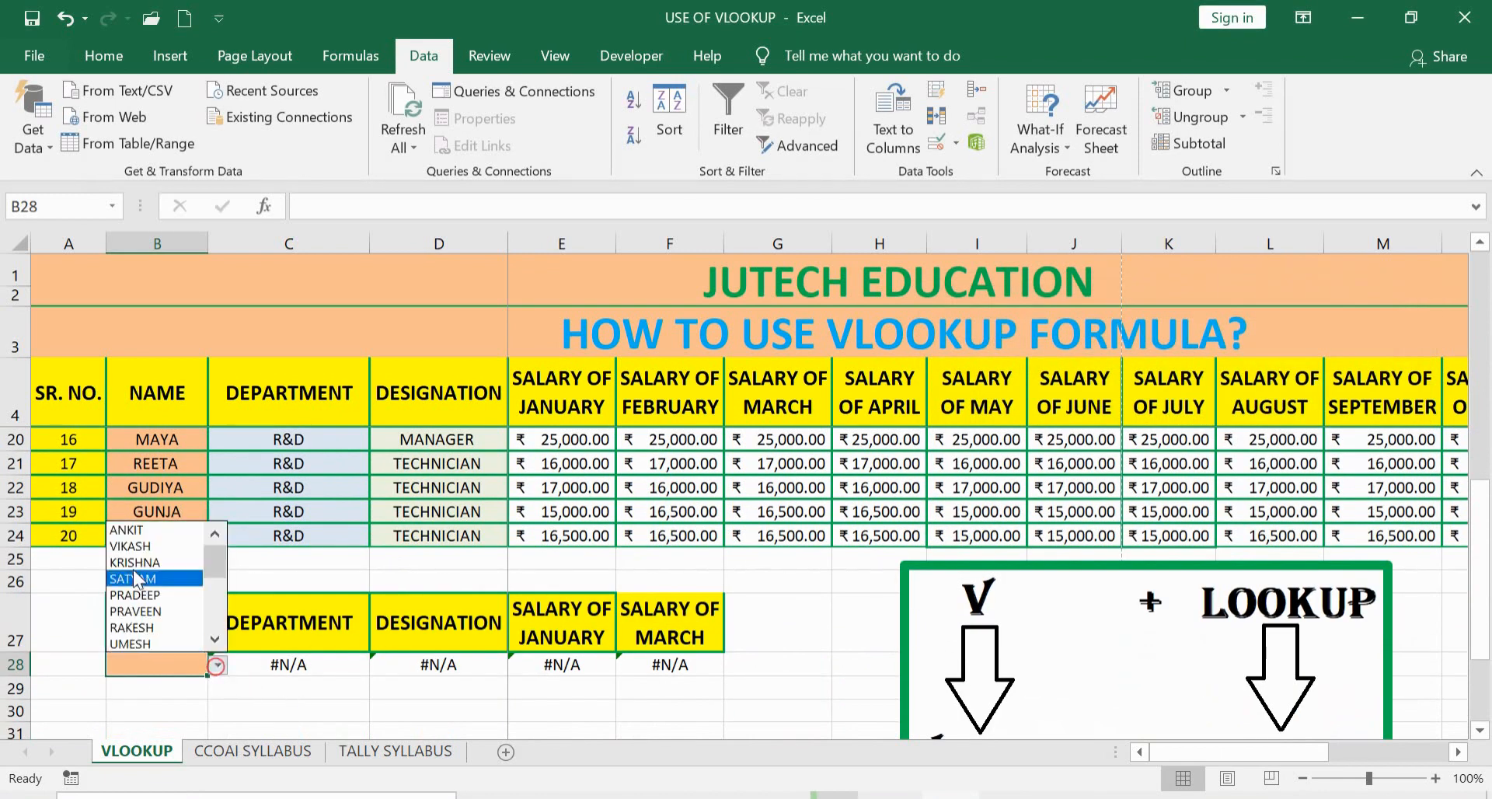
click(139, 544)
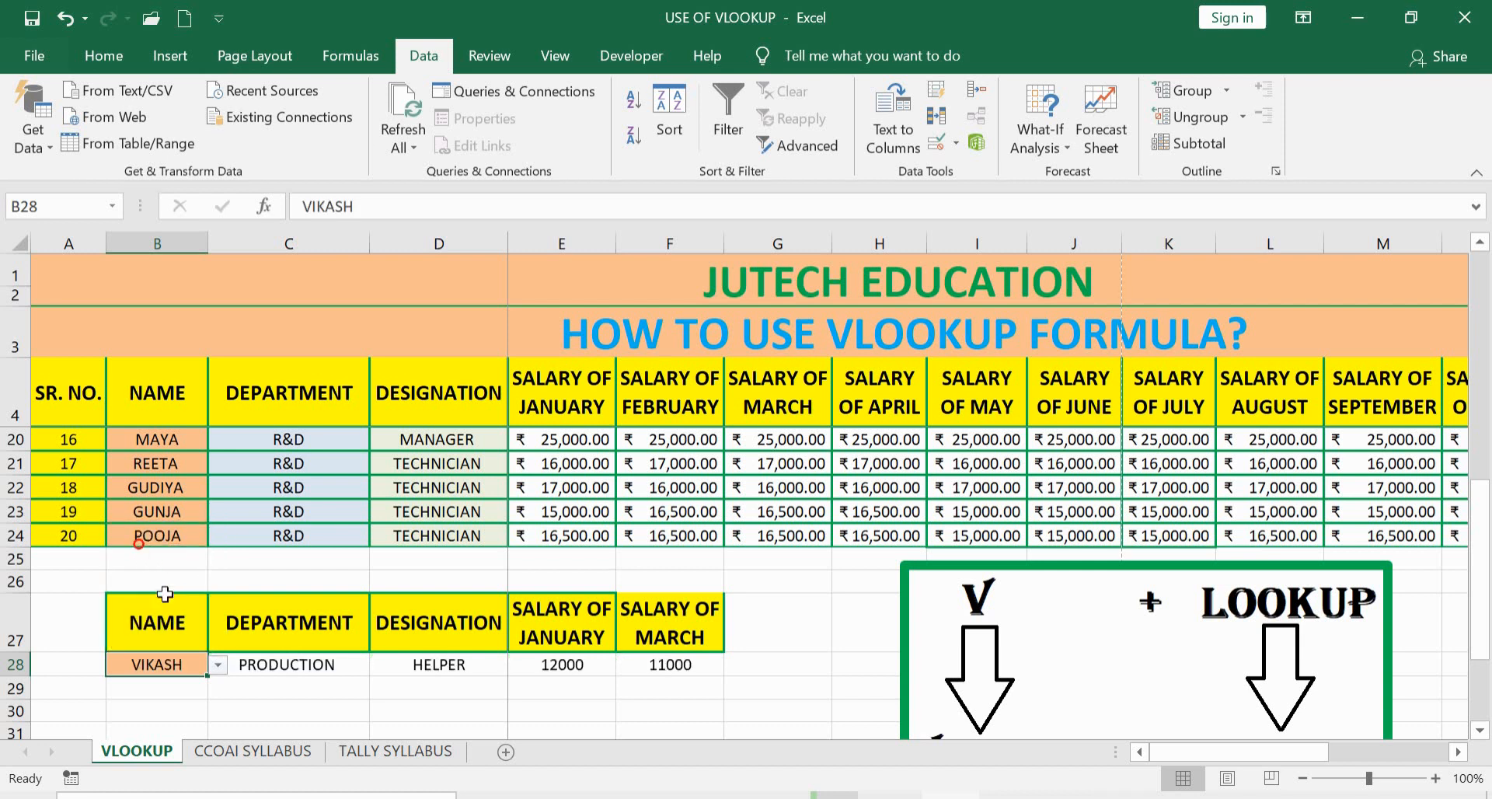
click(220, 666)
click(129, 606)
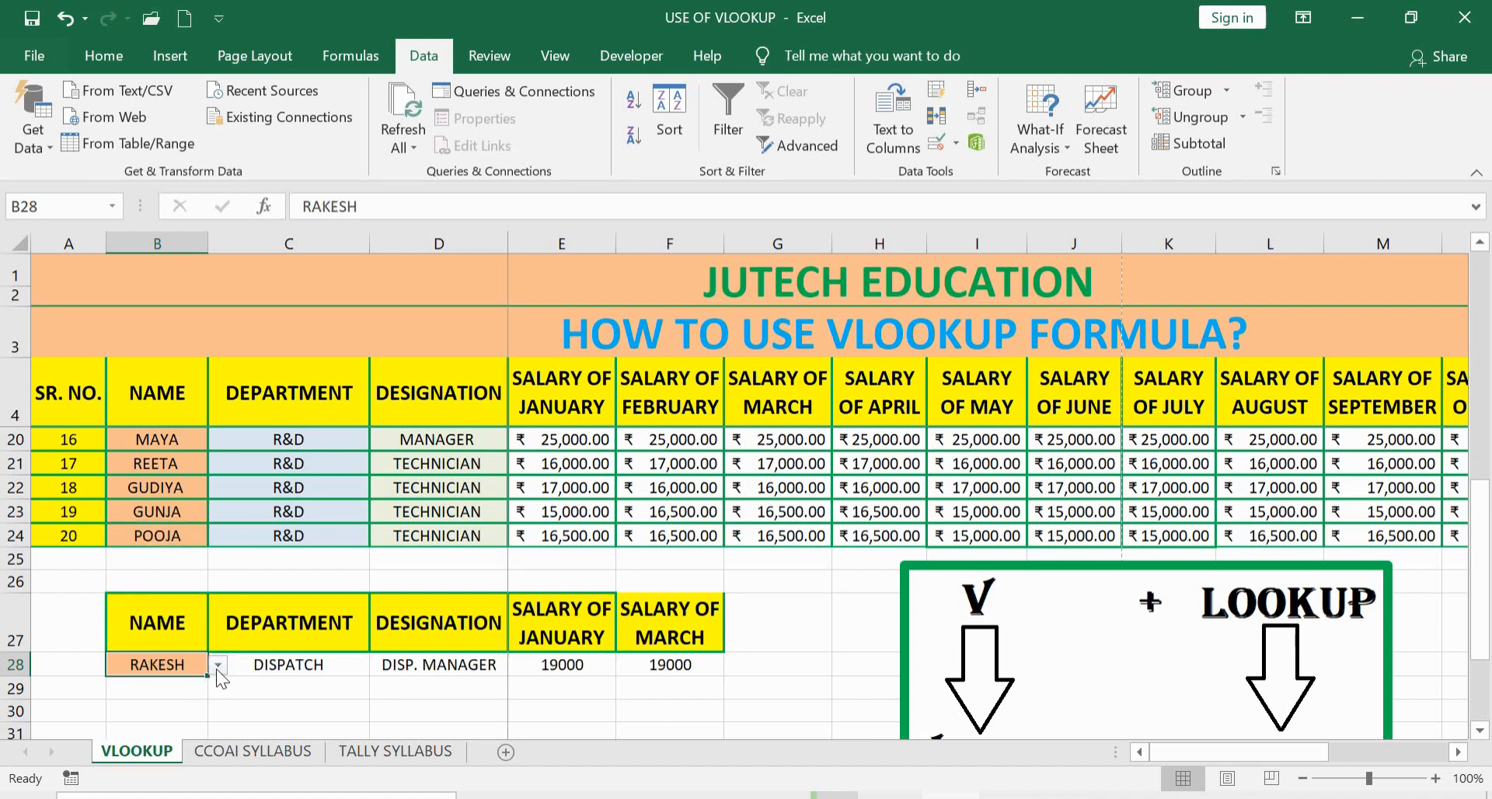
click(219, 666)
click(141, 620)
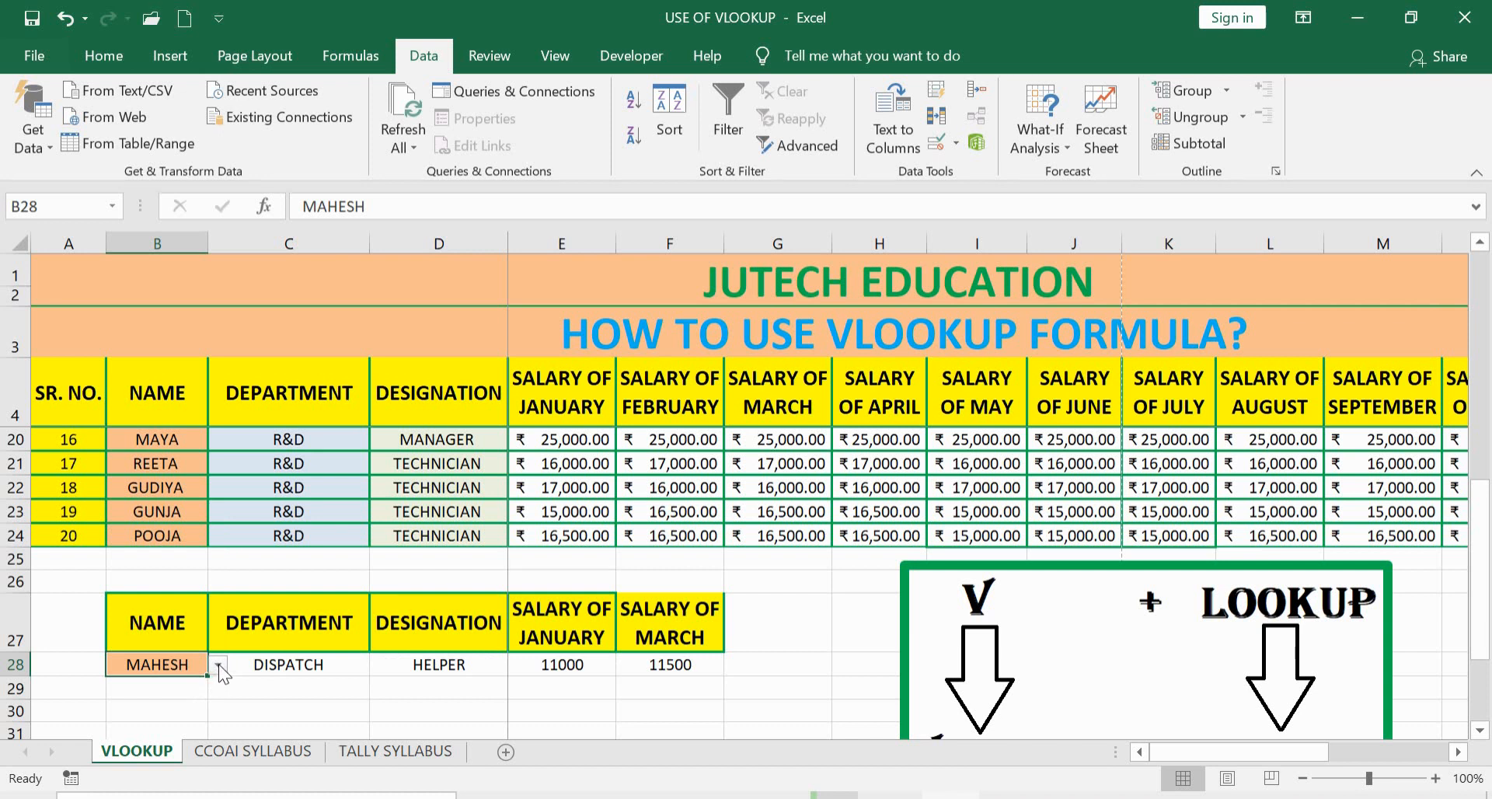
Choose the employee name from B24 and finally the one from B19 in the B28 drop-down, and inspect the March salary formula in F28.
click(218, 665)
click(133, 589)
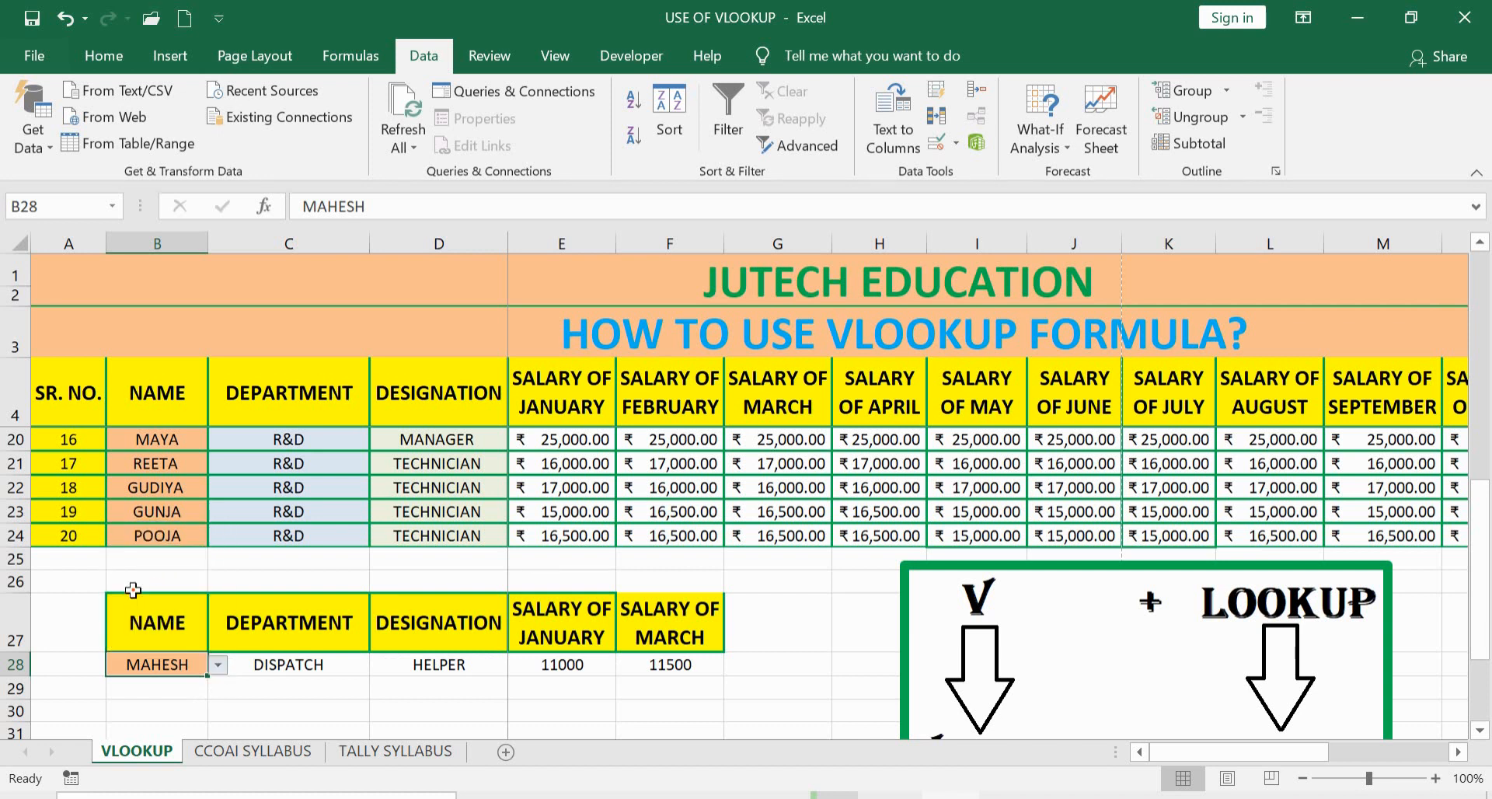
click(217, 666)
click(134, 639)
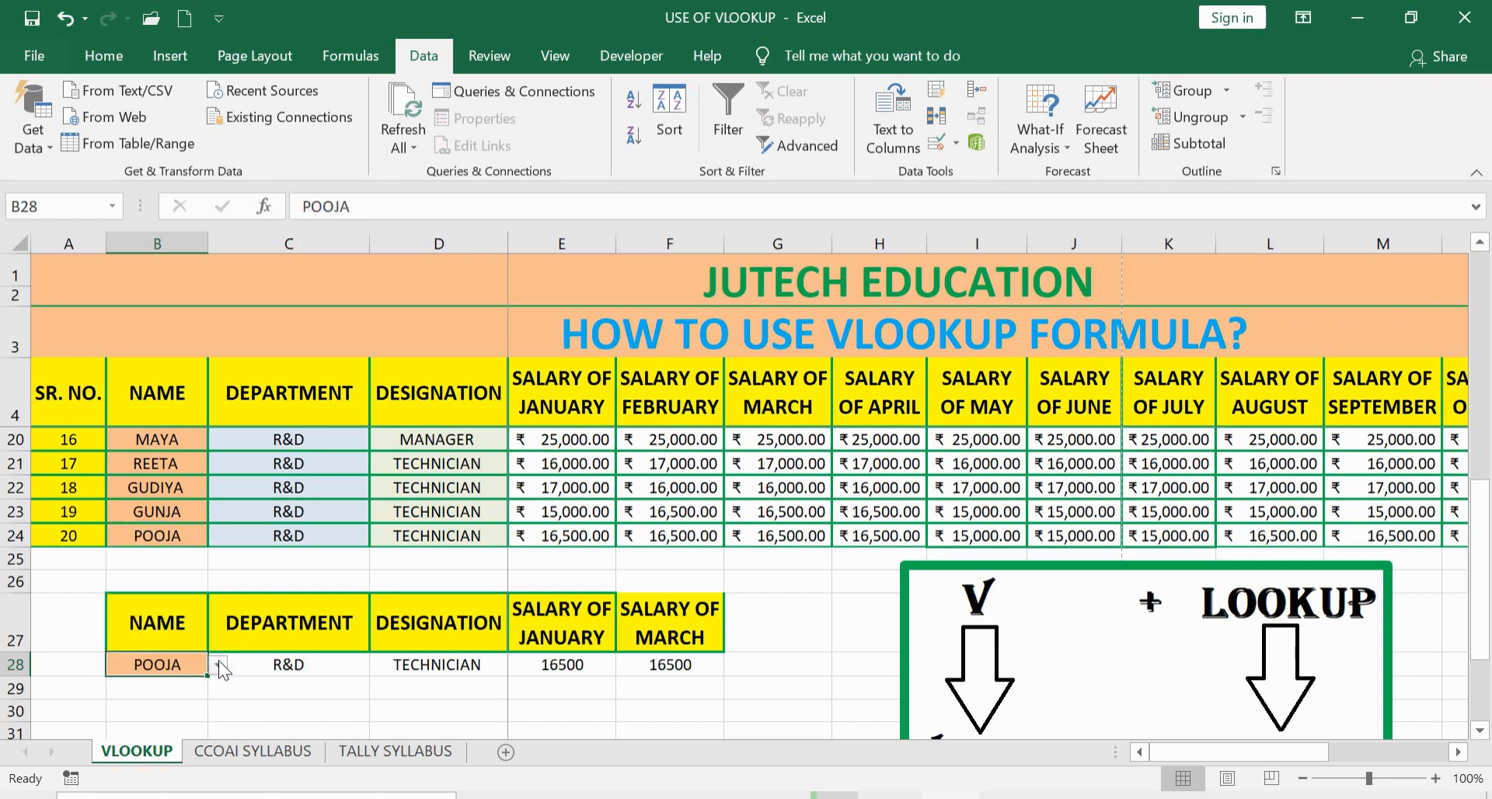
click(218, 665)
click(137, 562)
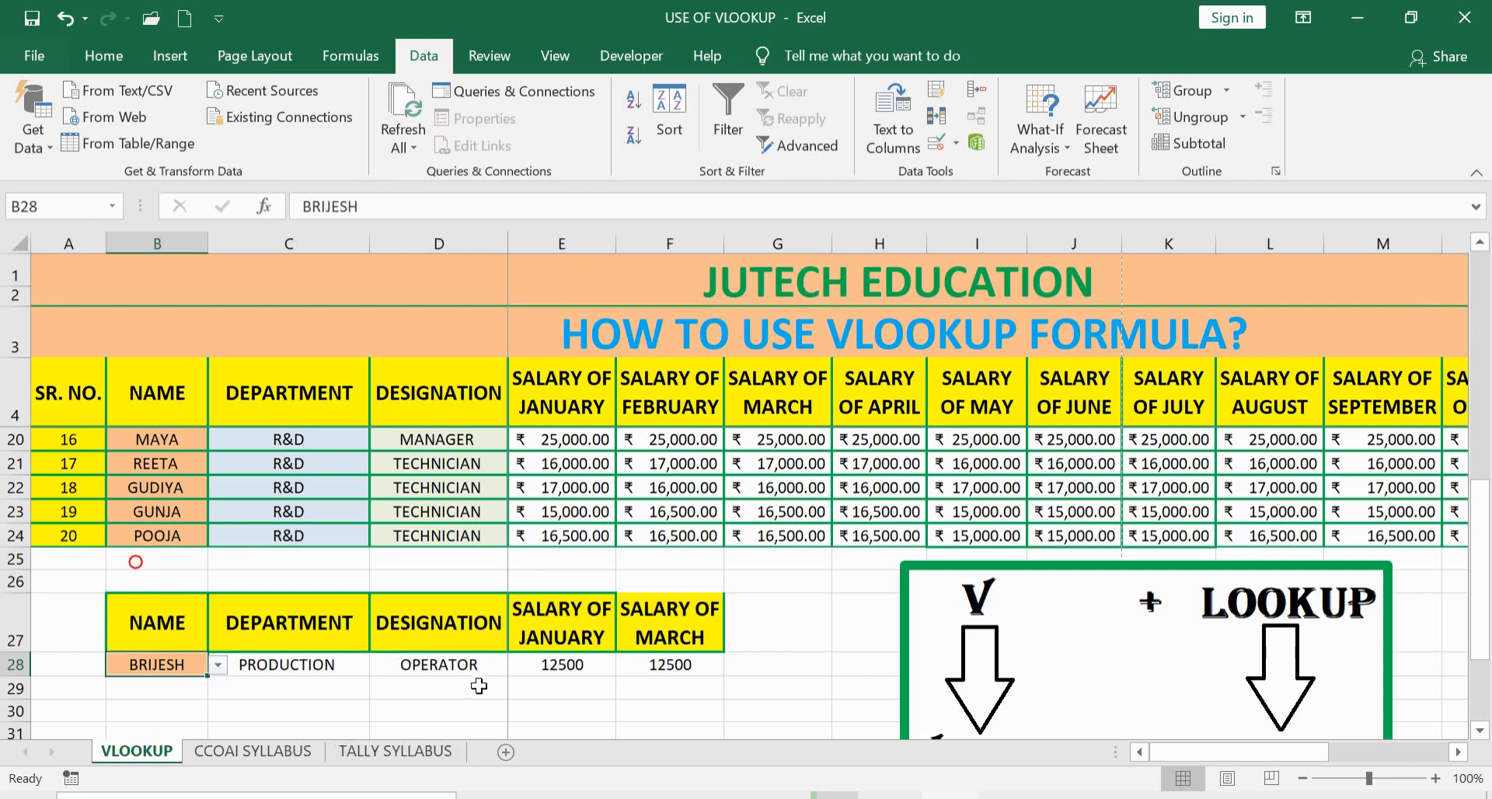
click(681, 633)
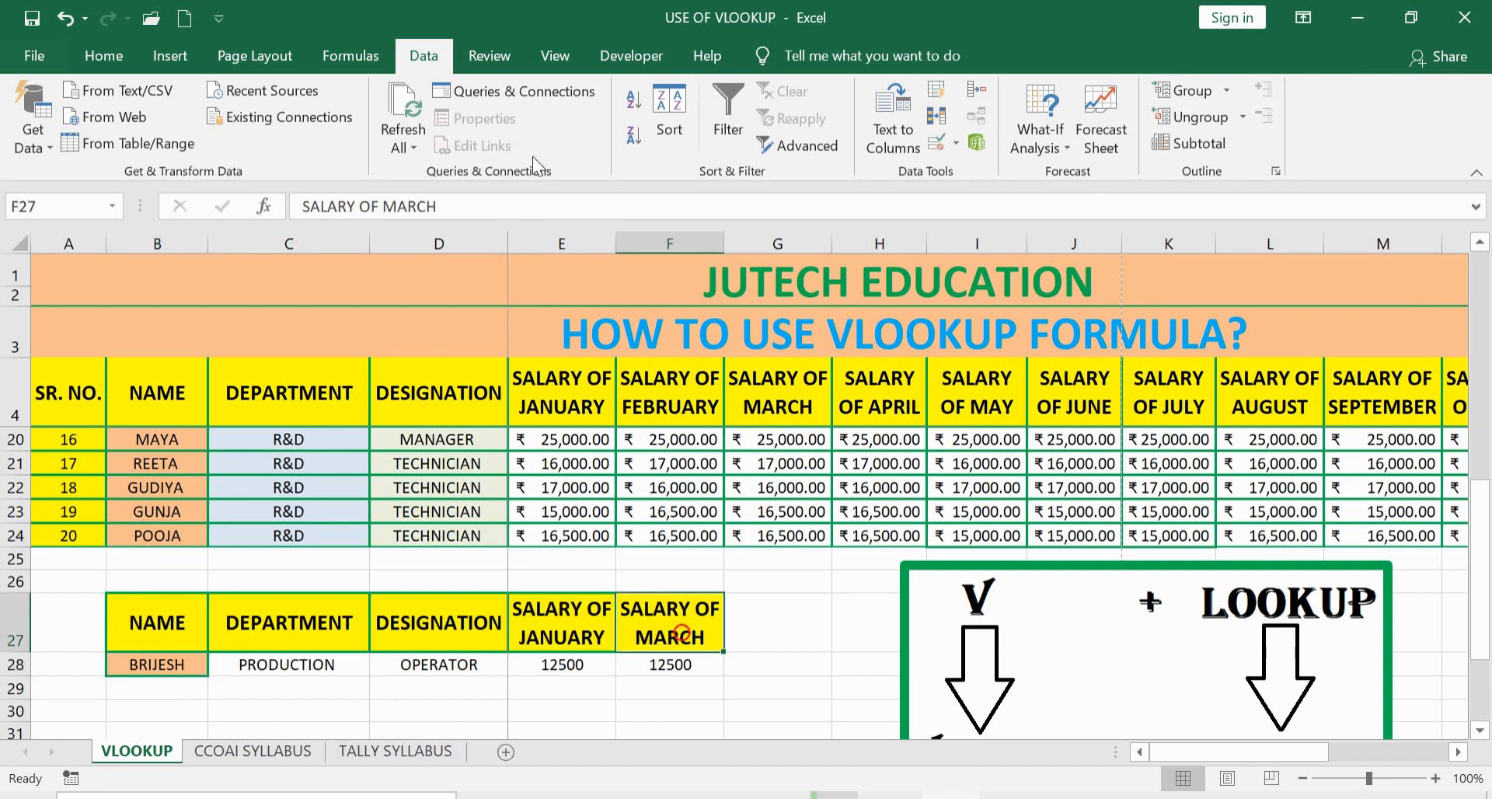
click(672, 665)
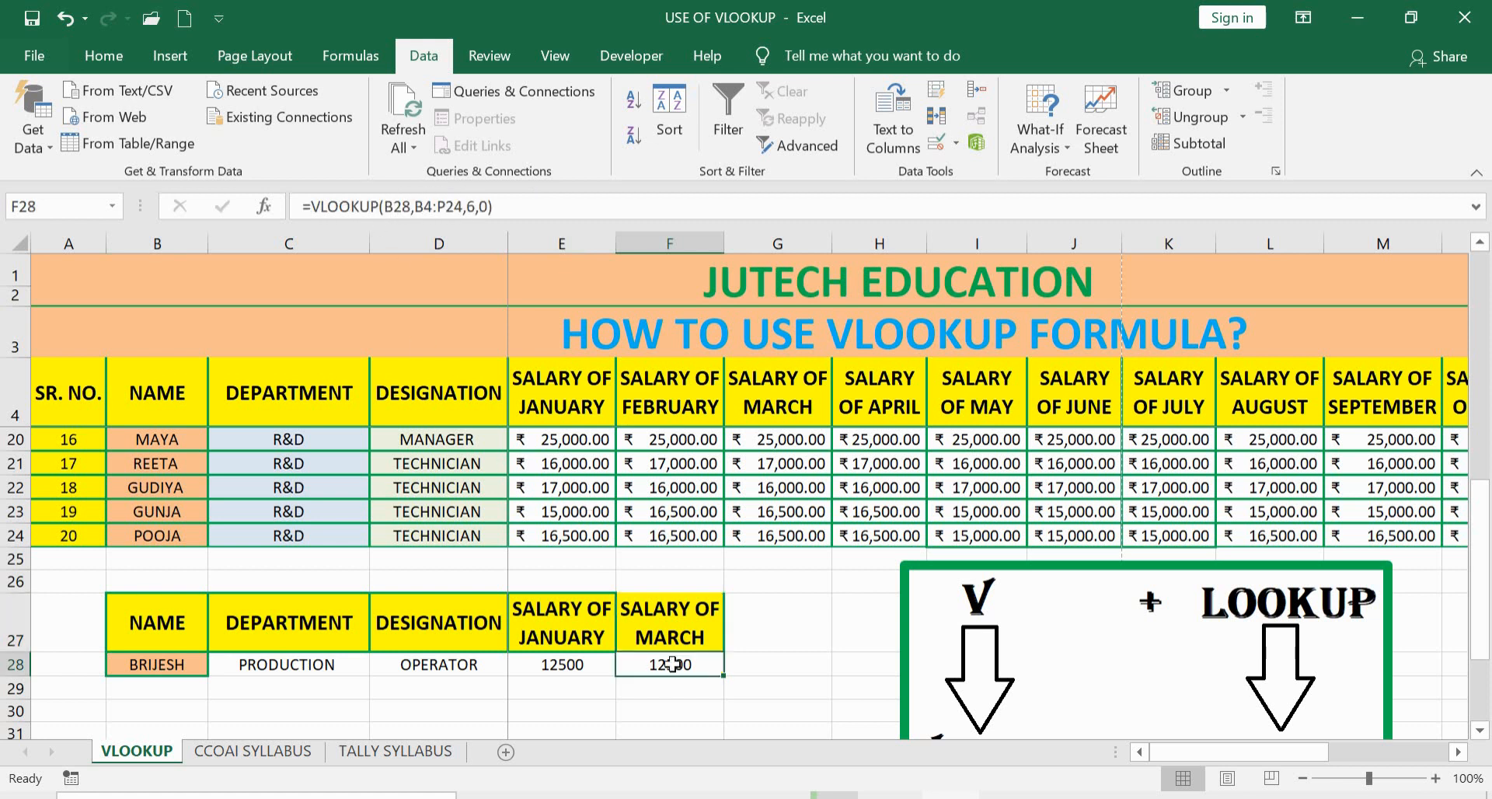